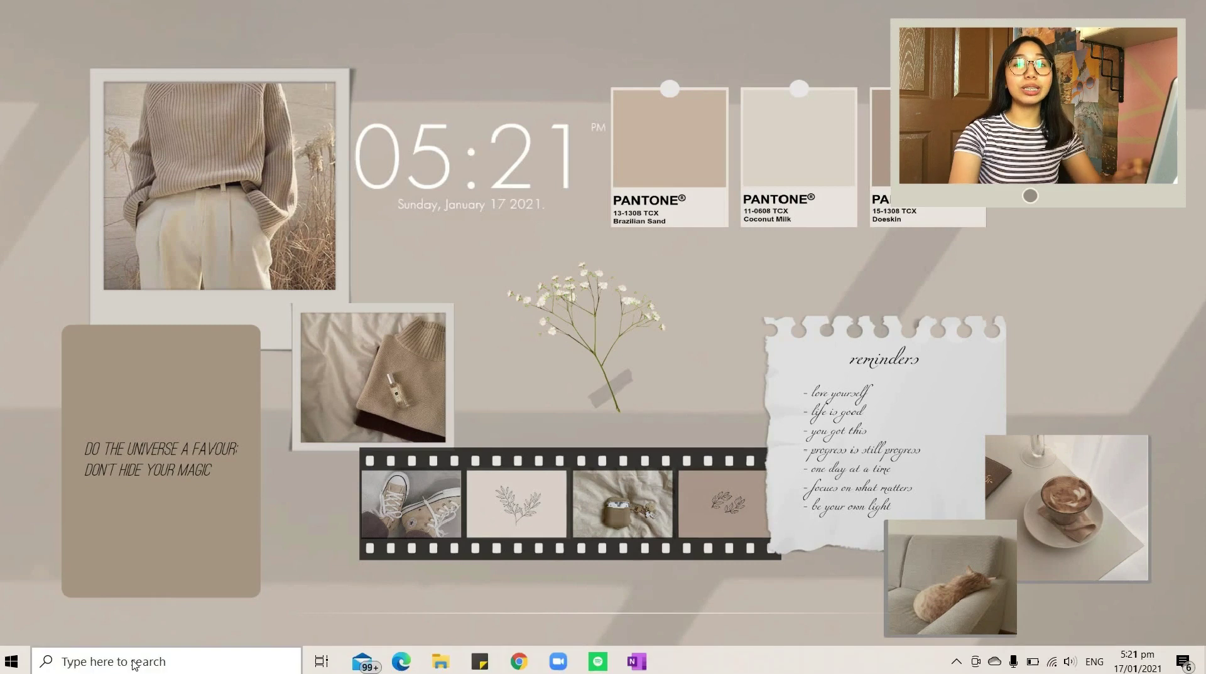
# Step: Launch Wondershare PDFelement from Windows search and open Basic calculus.pdf
pyautogui.click(135, 662)
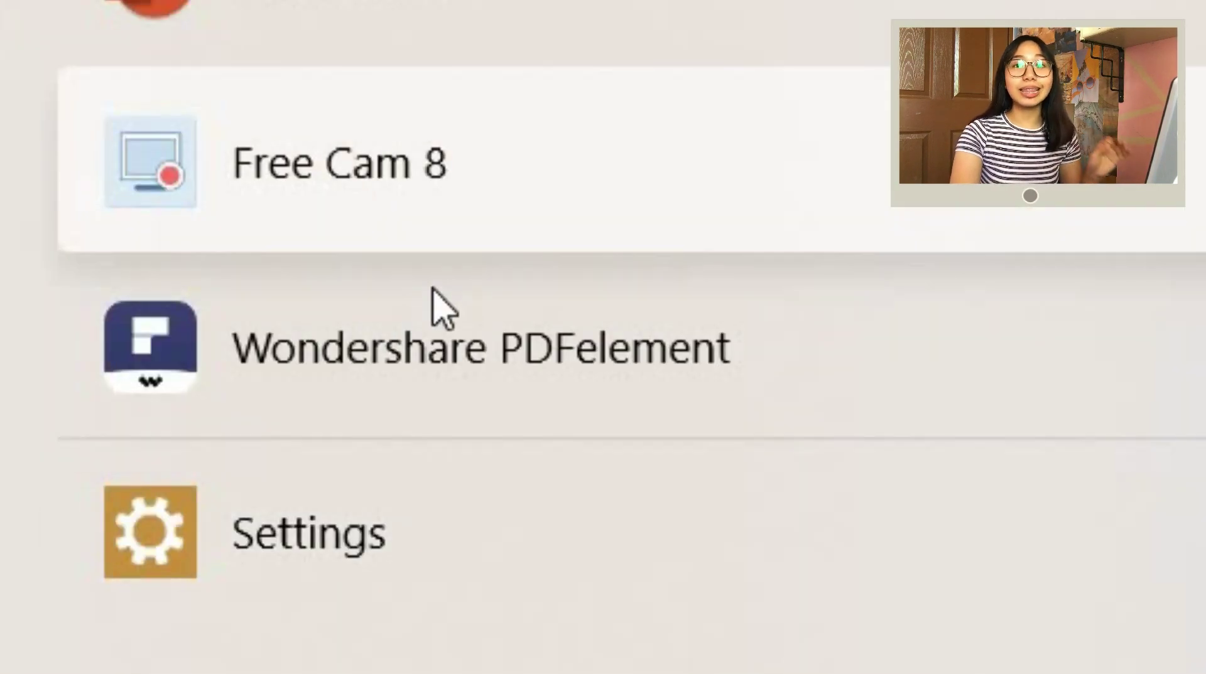
pyautogui.click(137, 621)
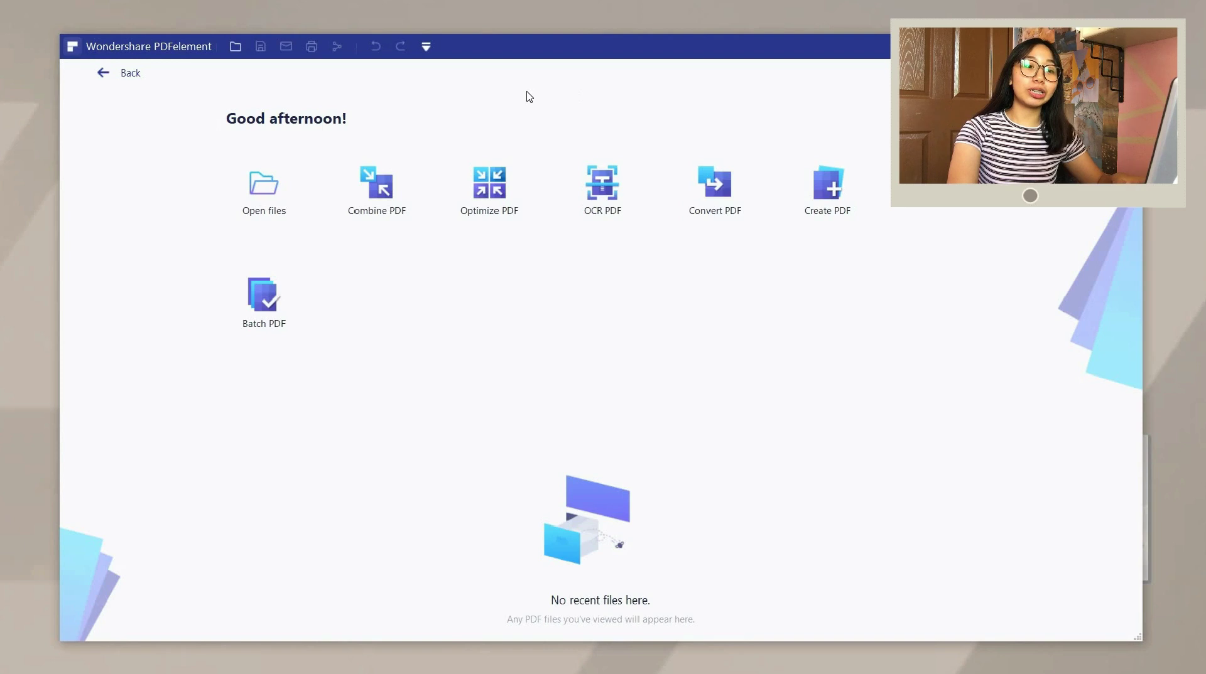
pyautogui.click(260, 181)
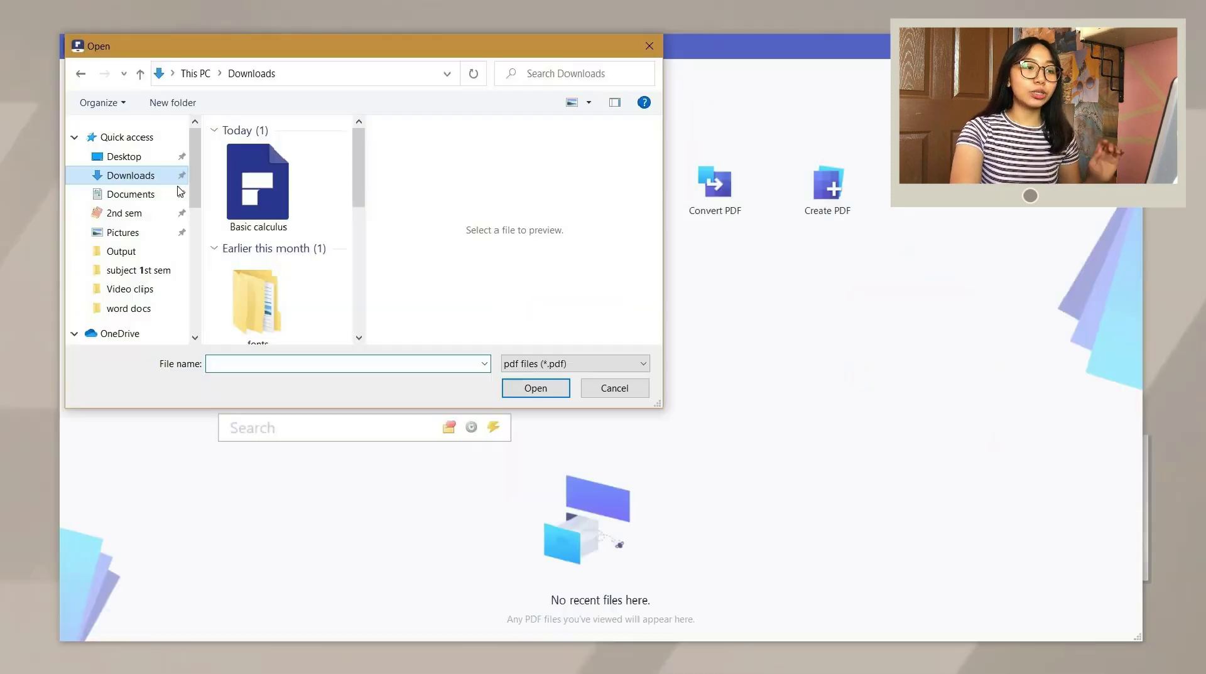
pyautogui.doubleClick(263, 205)
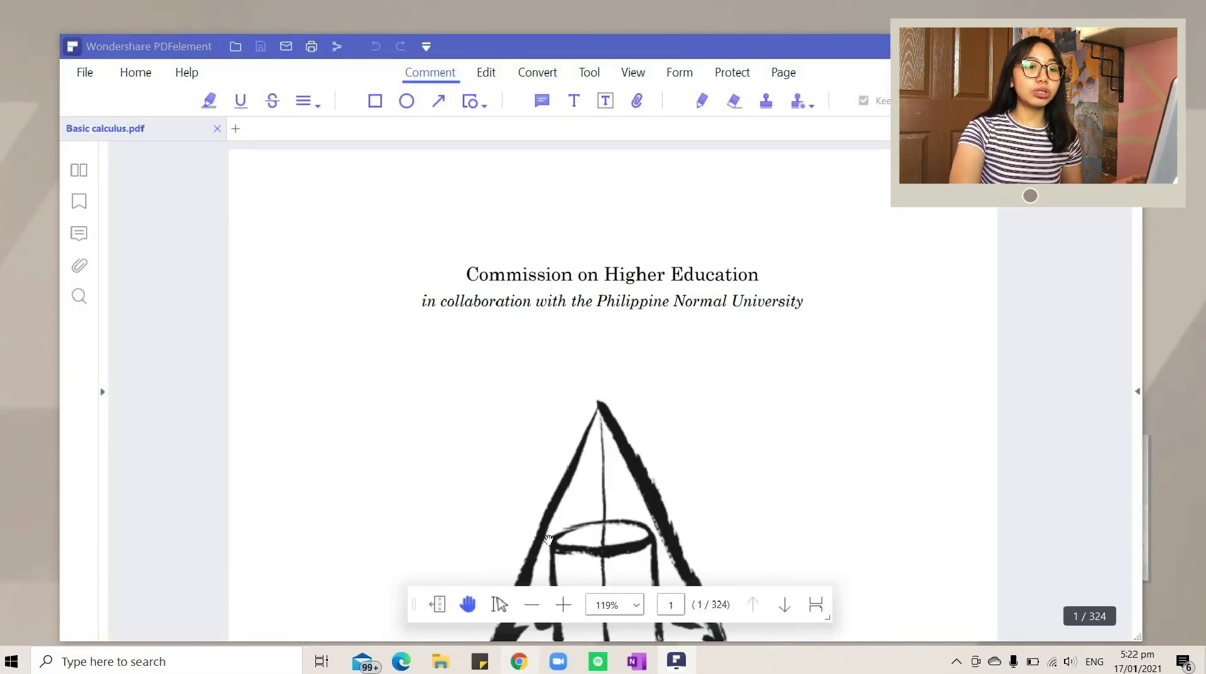
# Step: Maximize the window and scroll down to the 'LESSON 1: The Limit of a Function' page
pyautogui.moveTo(836, 45); pyautogui.dragTo(838, 1)
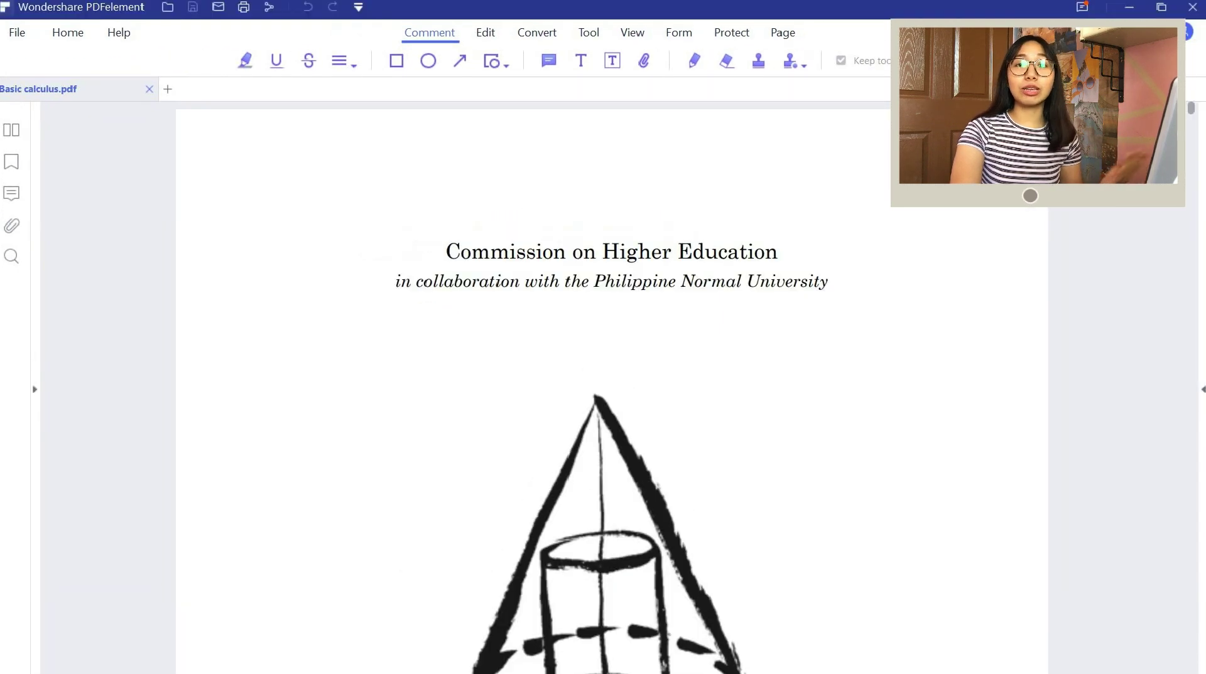
pyautogui.scroll(-15, 670, 248)
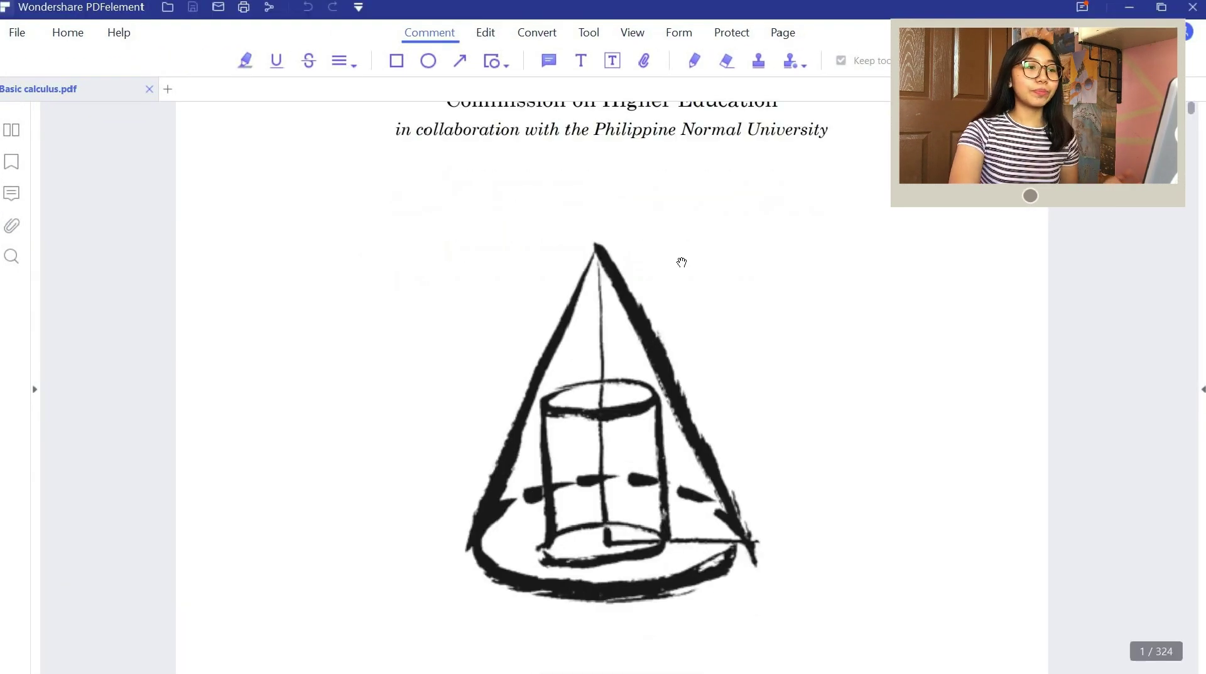
pyautogui.scroll(-20, 968, 273)
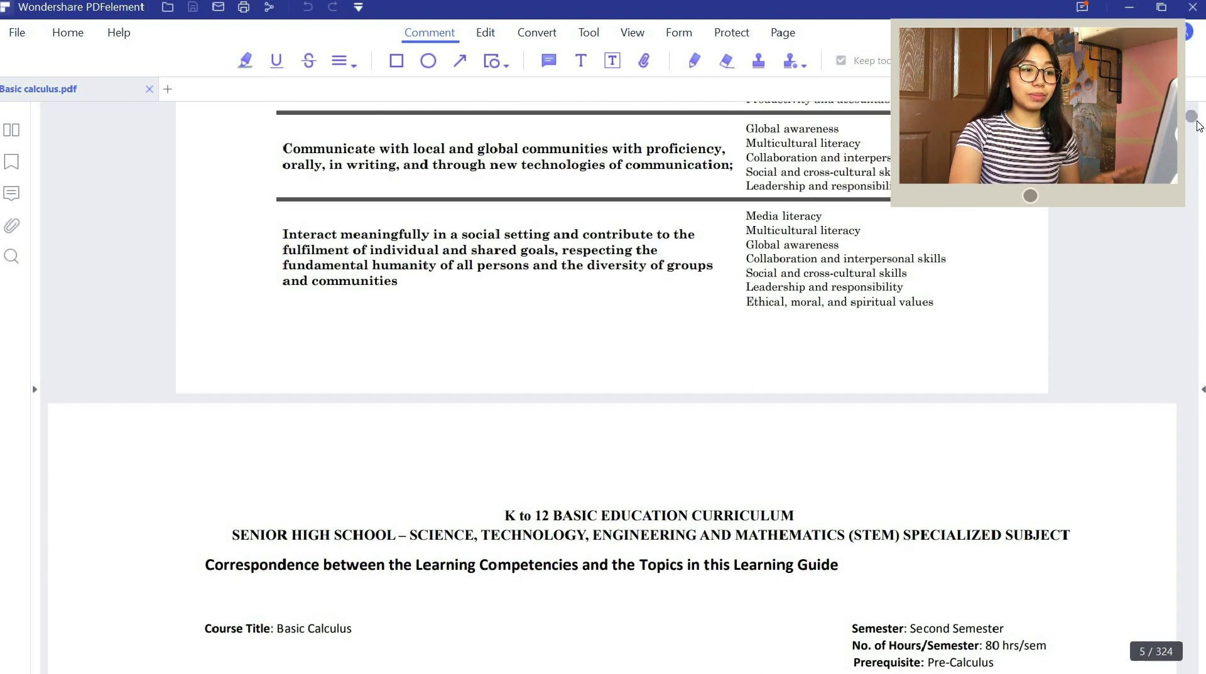
pyautogui.scroll(-15, 534, 386)
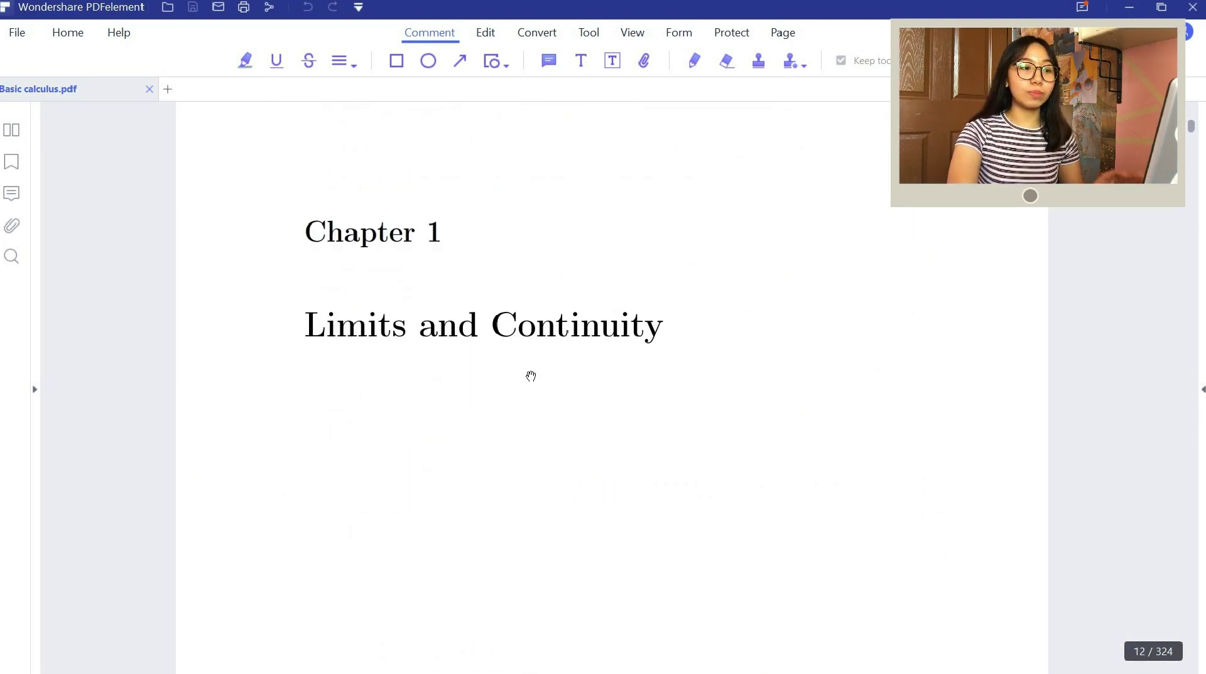
pyautogui.scroll(-1, 531, 376)
pyautogui.scroll(-8, 530, 376)
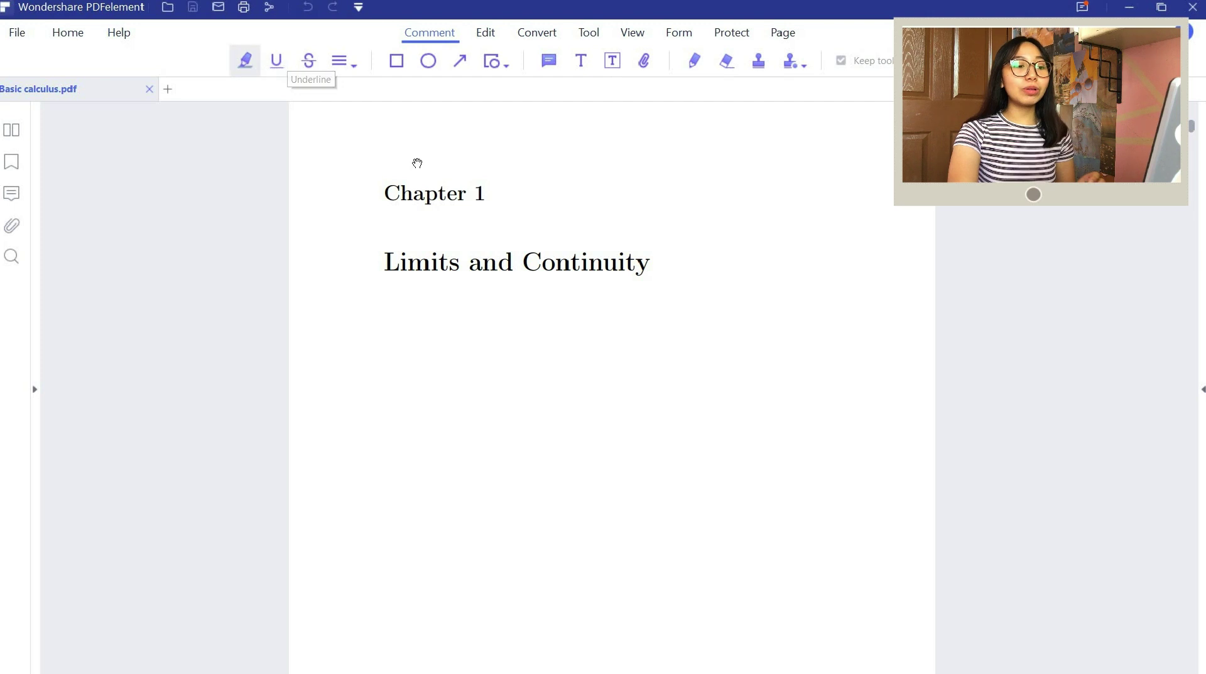
pyautogui.scroll(-10, 578, 323)
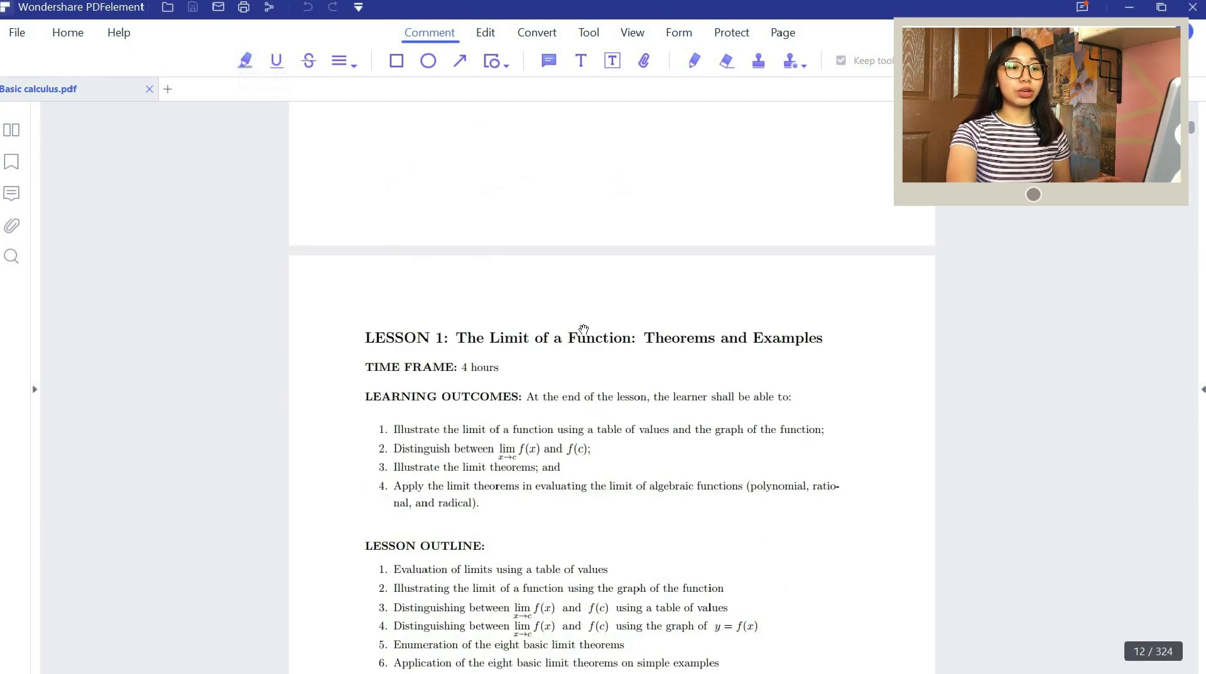
# Step: Highlight the LESSON 1 title in yellow, plus the next passage
pyautogui.click(245, 63)
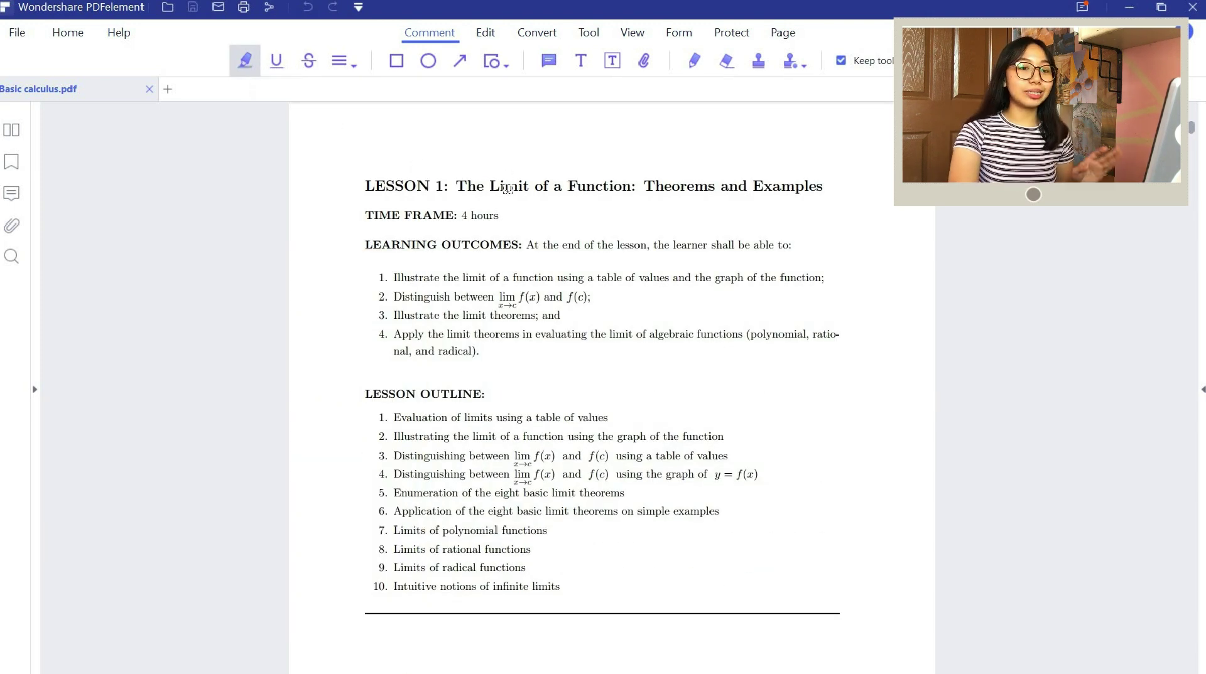
pyautogui.moveTo(507, 189); pyautogui.dragTo(824, 185)
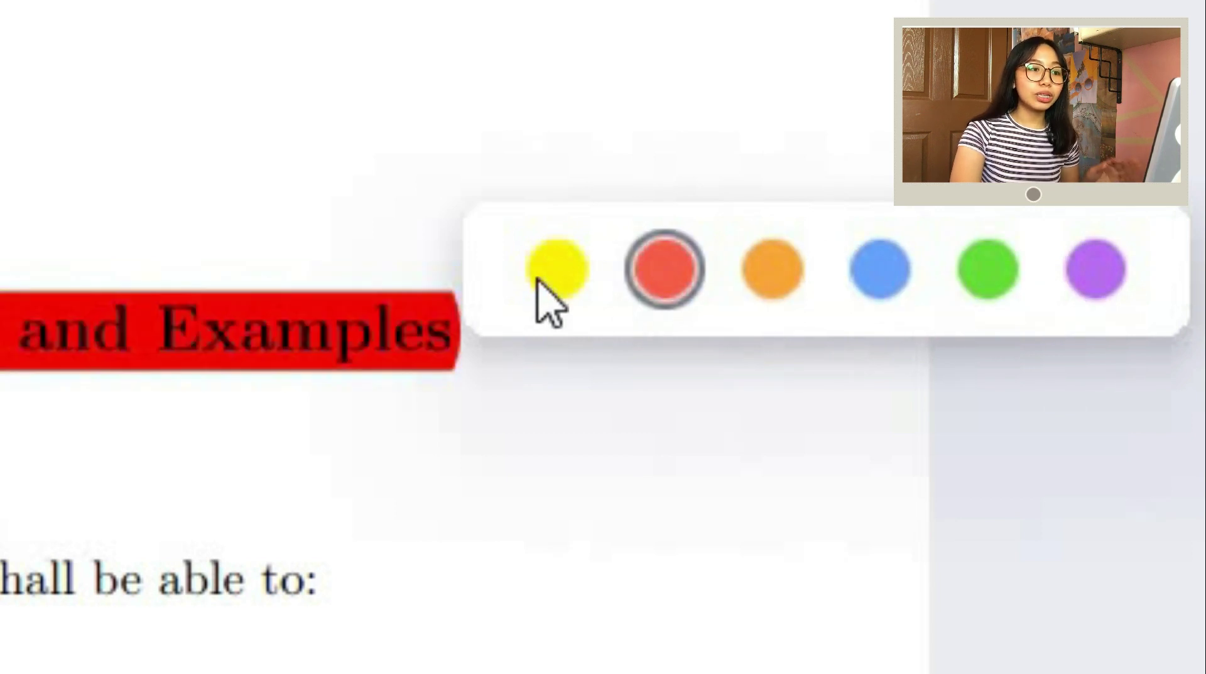
pyautogui.click(557, 270)
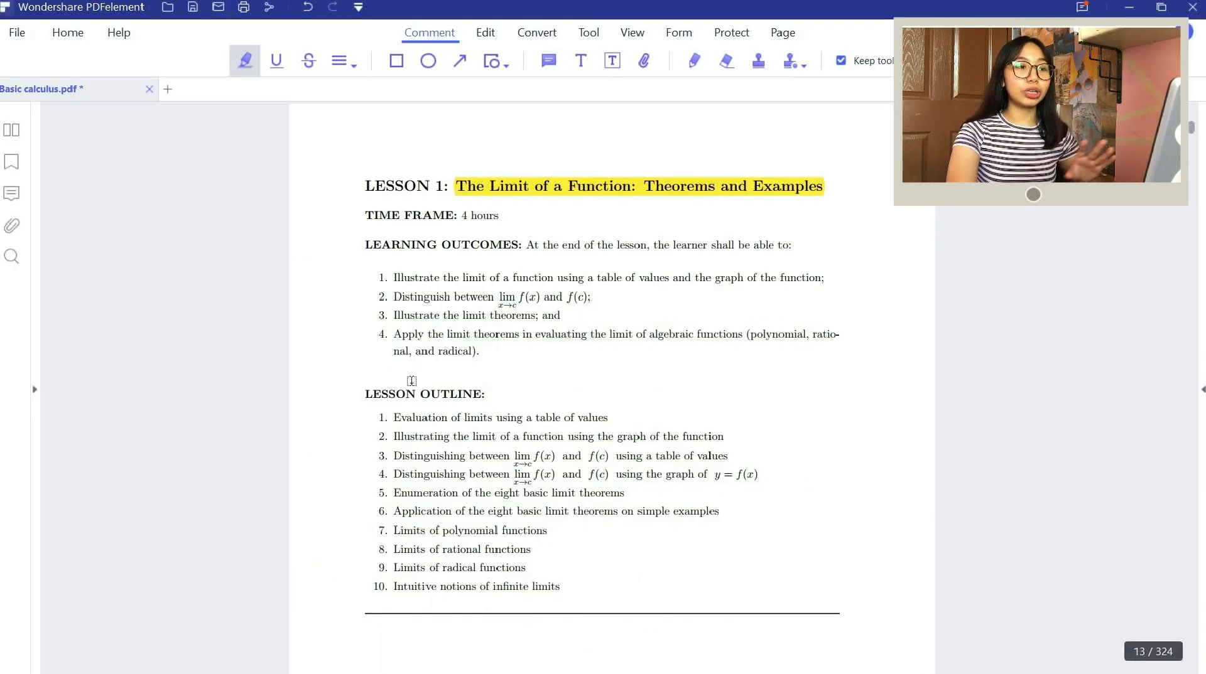
pyautogui.scroll(-6, 412, 381)
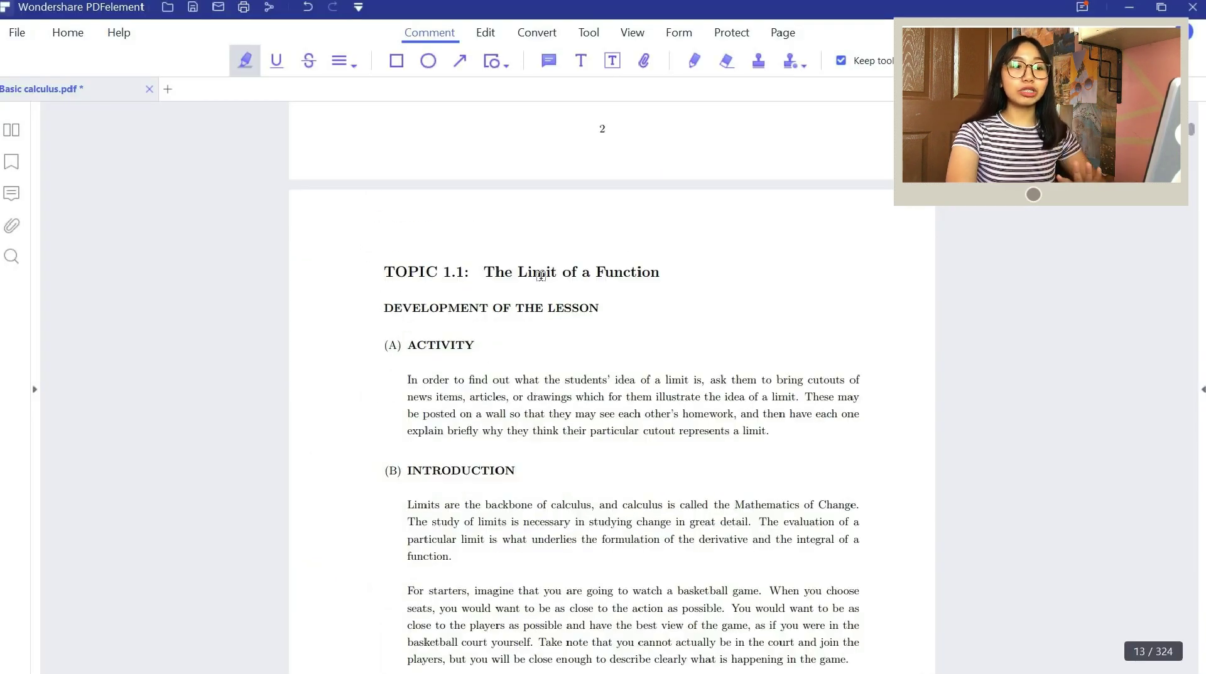
pyautogui.moveTo(483, 272); pyautogui.dragTo(680, 277)
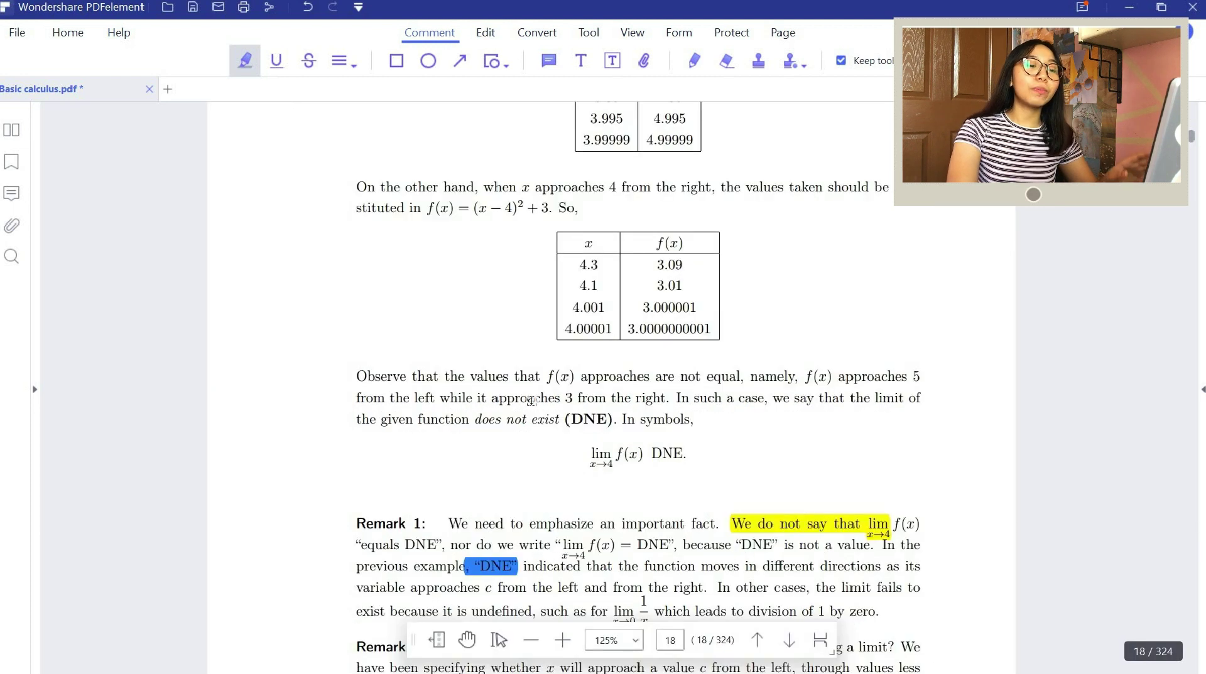
# Step: Highlight the Remark 2 sentences in yellow, then EXAMPLE 4 and its piecewise formula
pyautogui.scroll(-3, 628, 376)
pyautogui.moveTo(436, 419); pyautogui.dragTo(887, 420)
pyautogui.click(904, 409)
pyautogui.moveTo(356, 441); pyautogui.dragTo(757, 462)
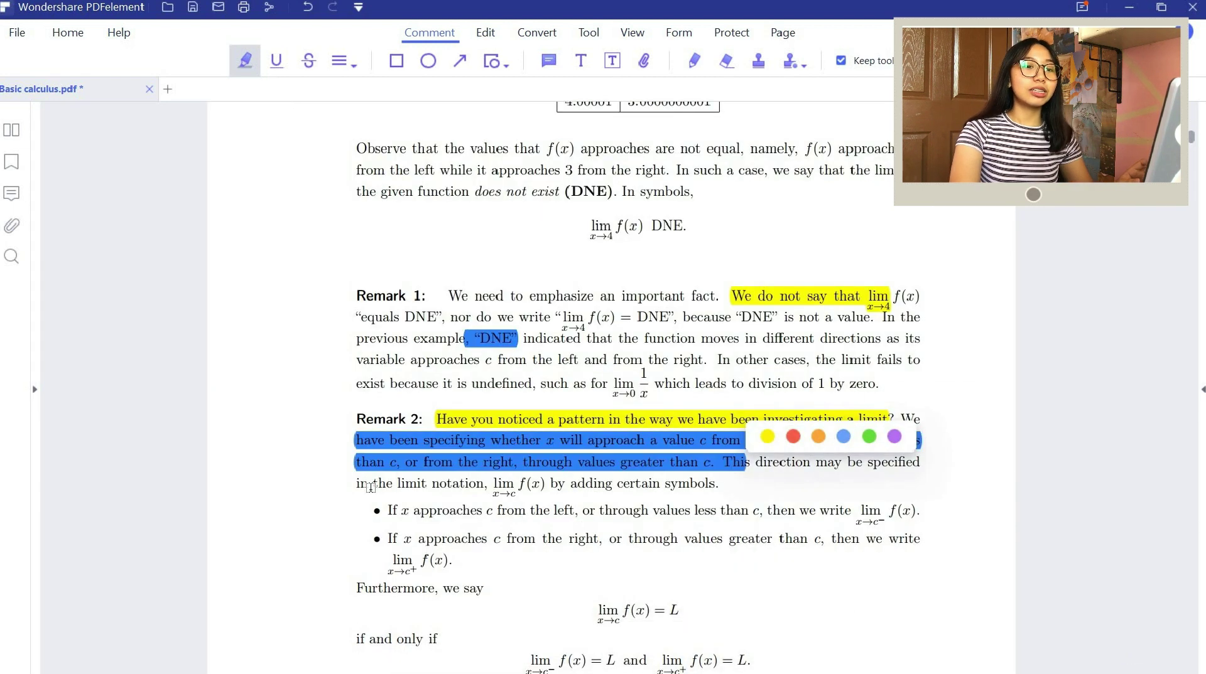
pyautogui.click(782, 431)
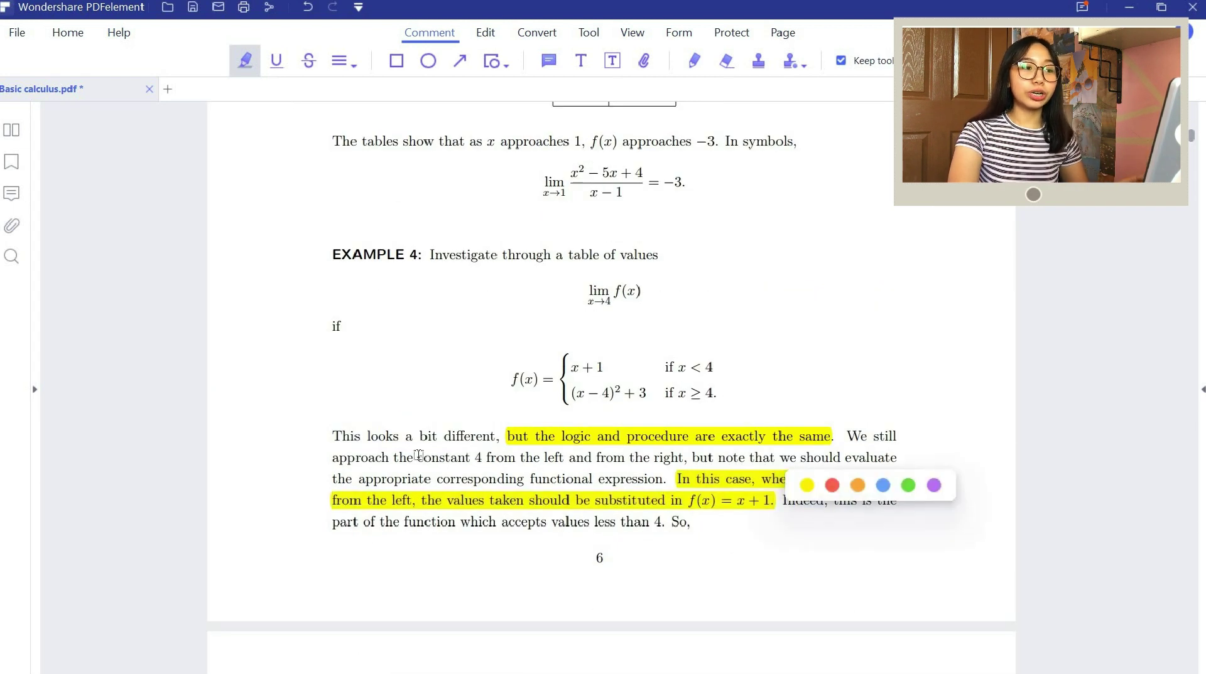
pyautogui.moveTo(443, 357); pyautogui.dragTo(606, 399)
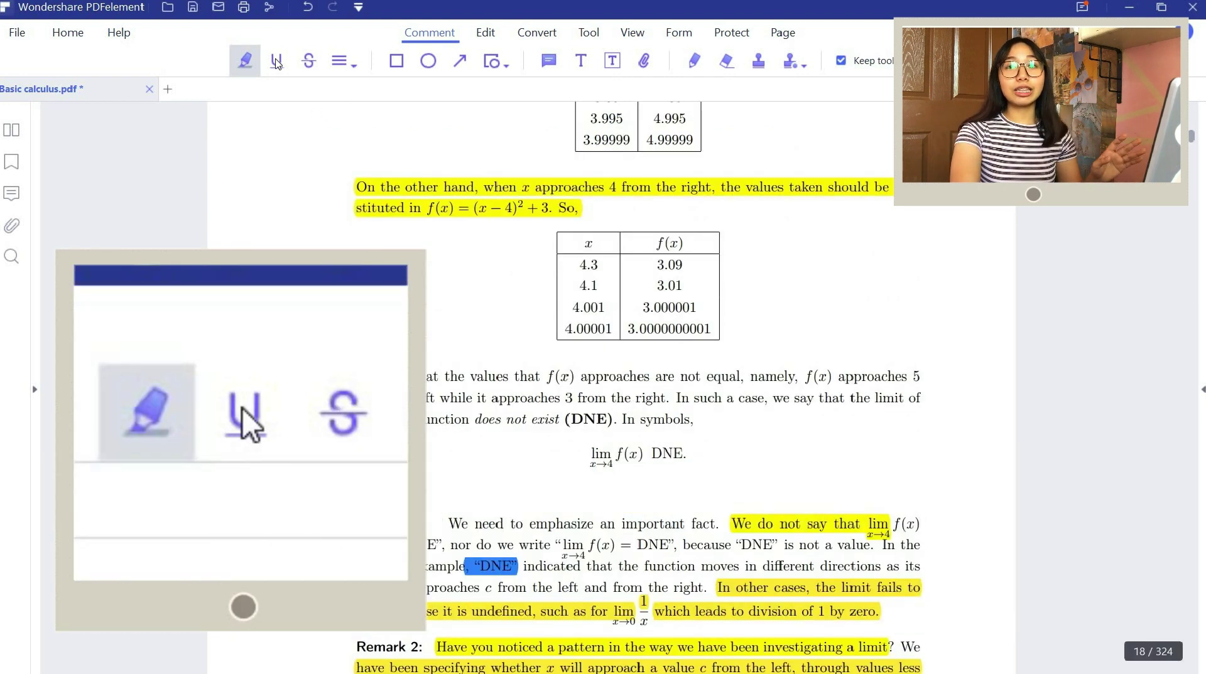
# Step: Underline 'Observe that the values that f(x)' and try several palette colours on it
pyautogui.click(277, 62)
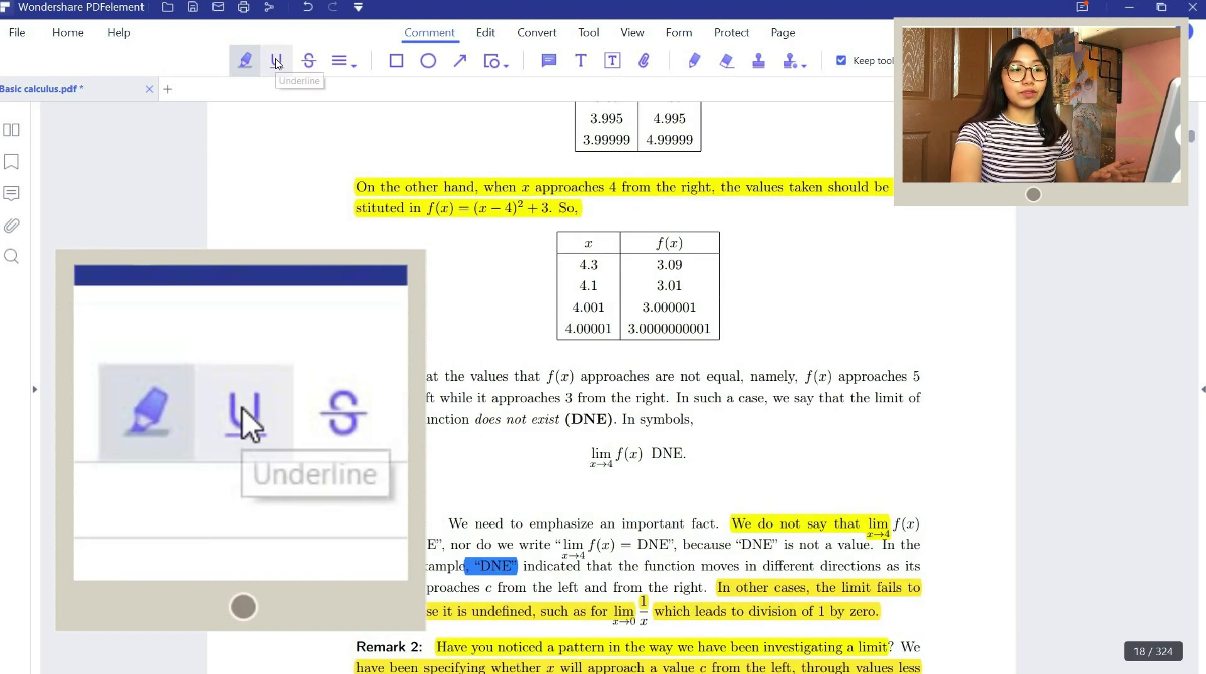
pyautogui.moveTo(356, 376); pyautogui.dragTo(574, 377)
pyautogui.click(622, 367)
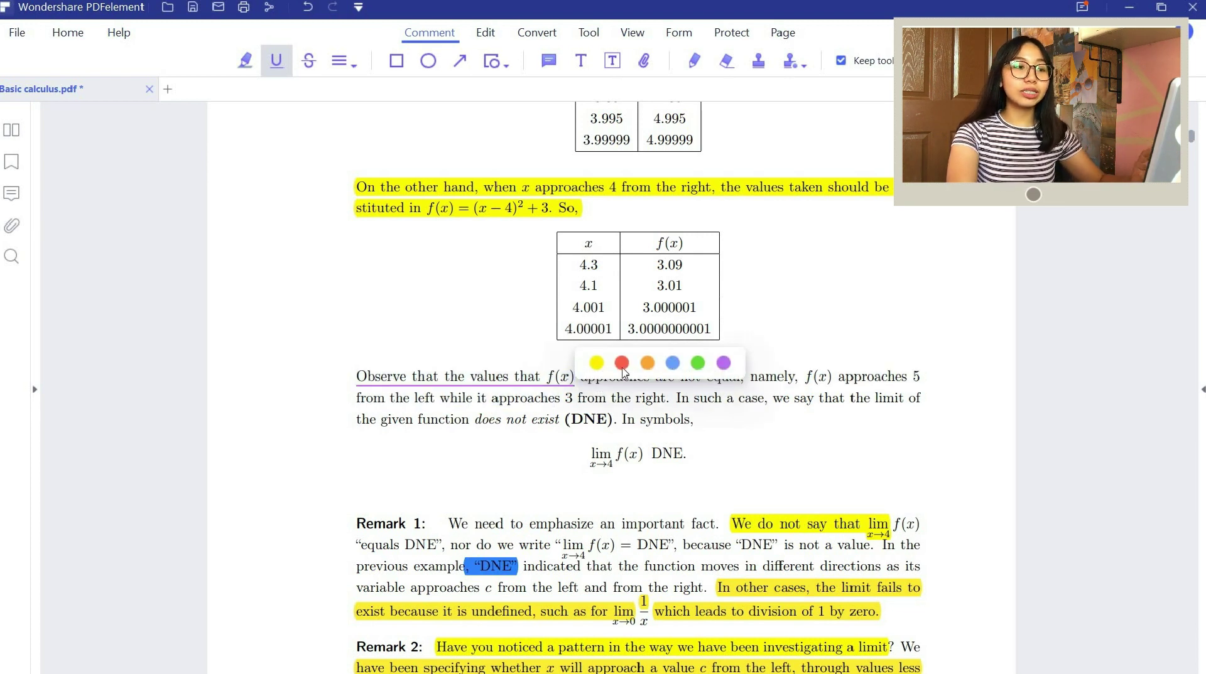
pyautogui.click(598, 370)
pyautogui.click(618, 370)
pyautogui.click(652, 369)
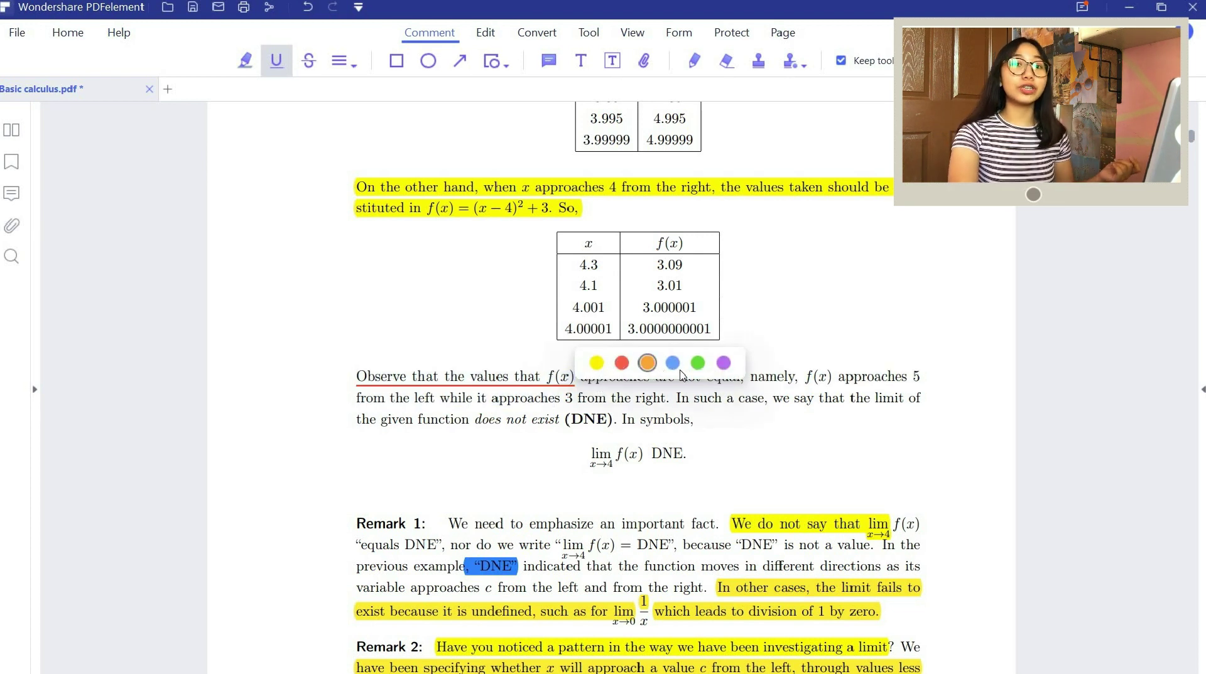
pyautogui.click(678, 370)
pyautogui.click(697, 363)
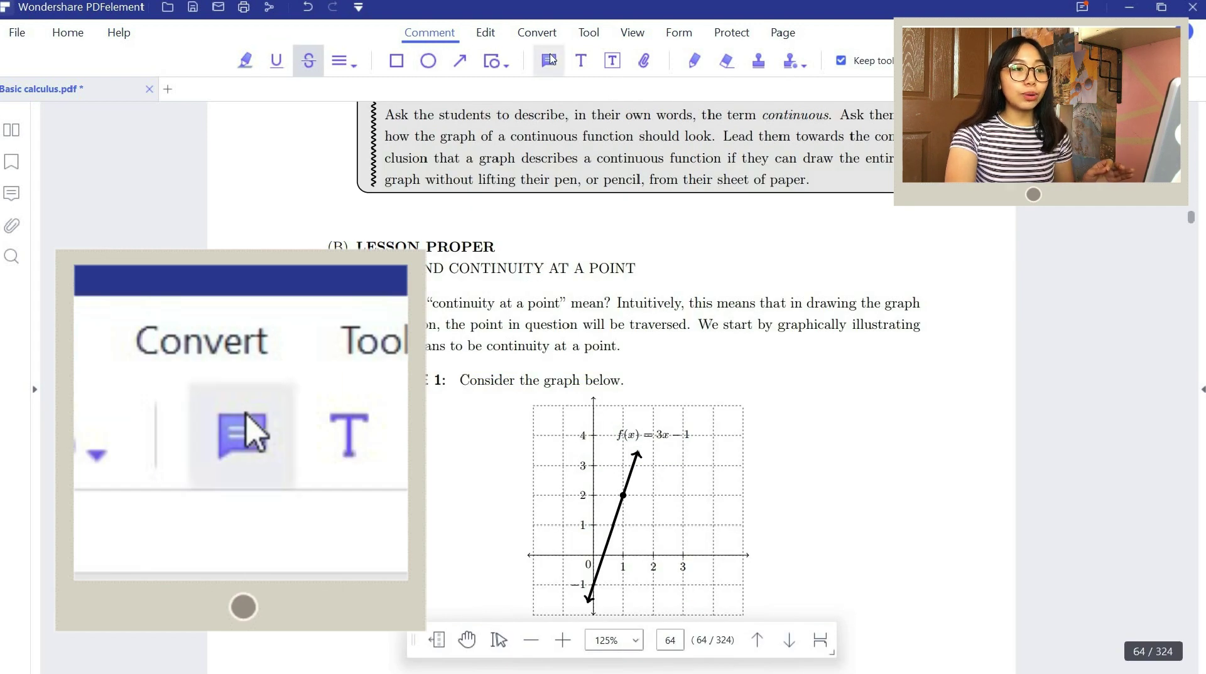
# Step: Add a sticky note beside the LESSON PROPER heading reading 'Add your notes here.'
pyautogui.click(549, 60)
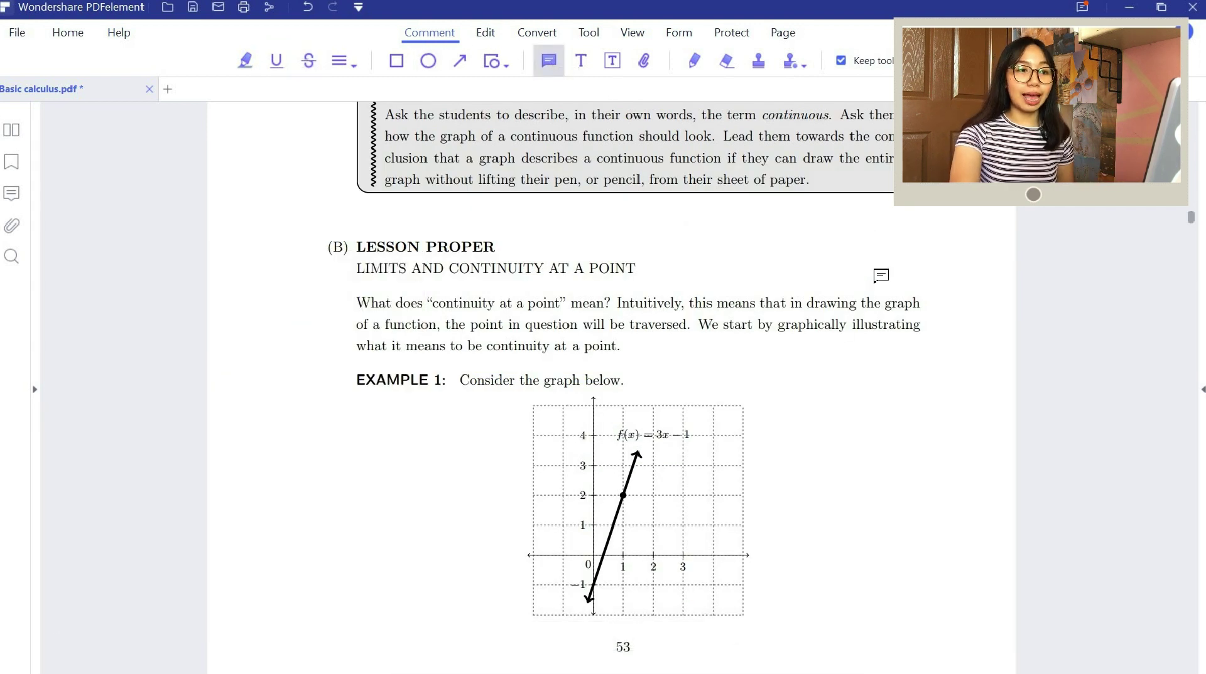
pyautogui.click(876, 276)
pyautogui.moveTo(473, 640)
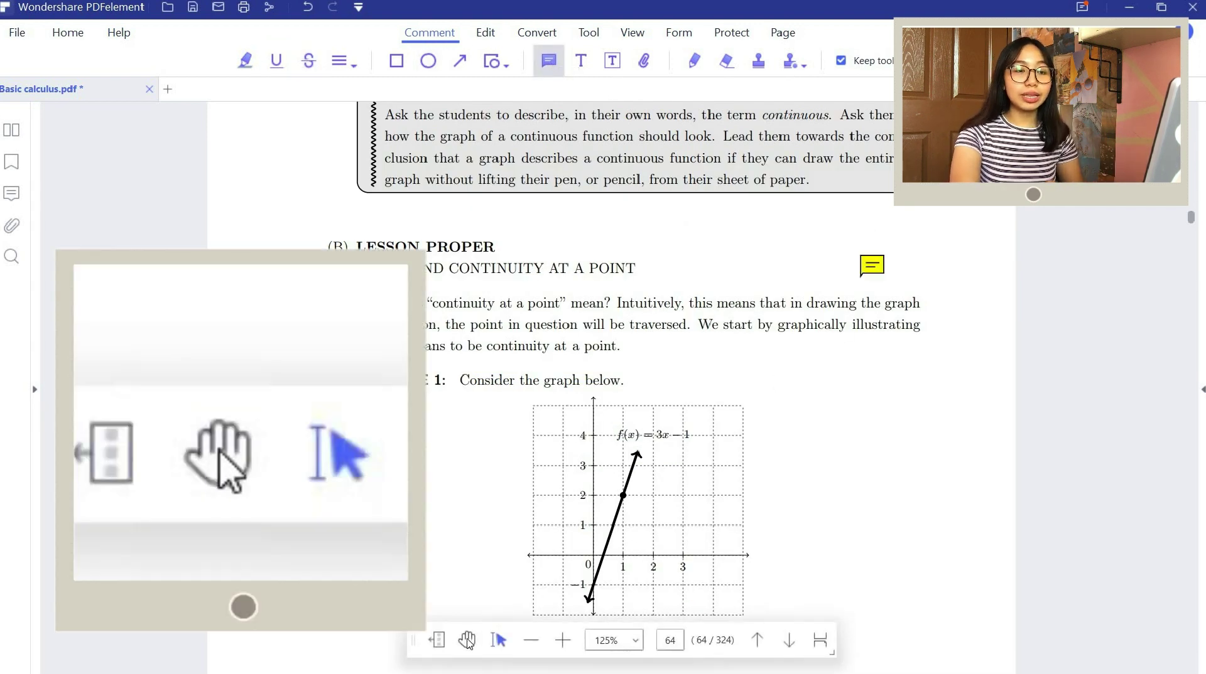
pyautogui.click(470, 640)
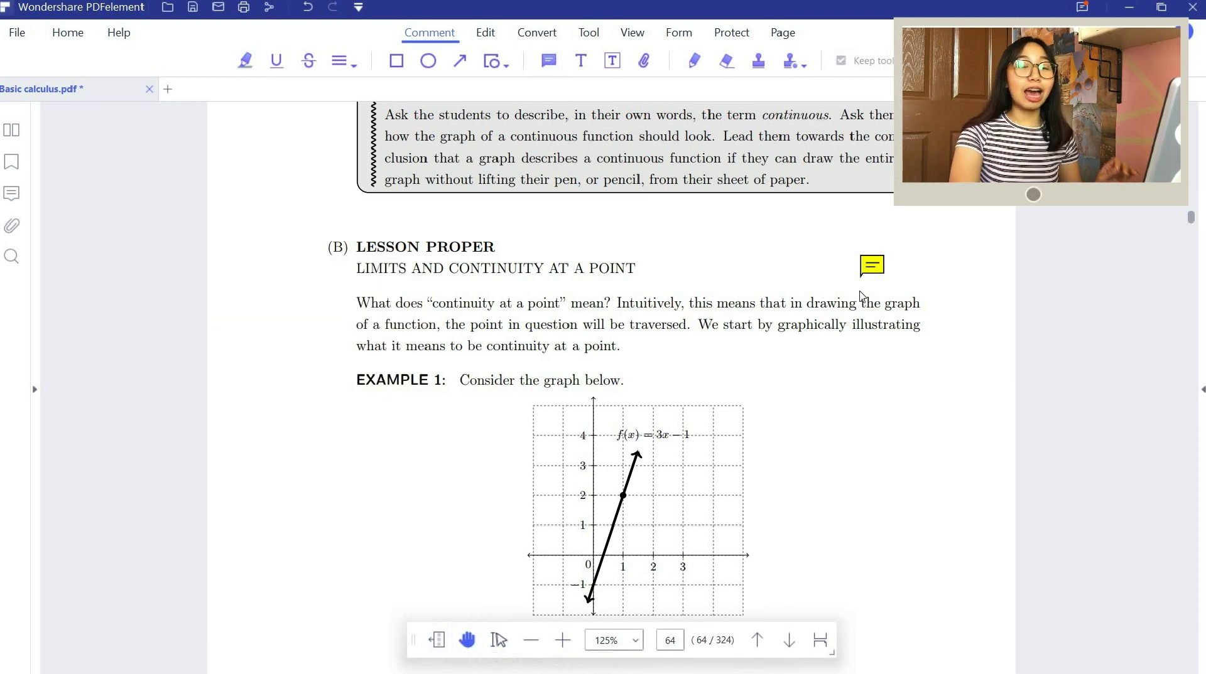
pyautogui.doubleClick(877, 266)
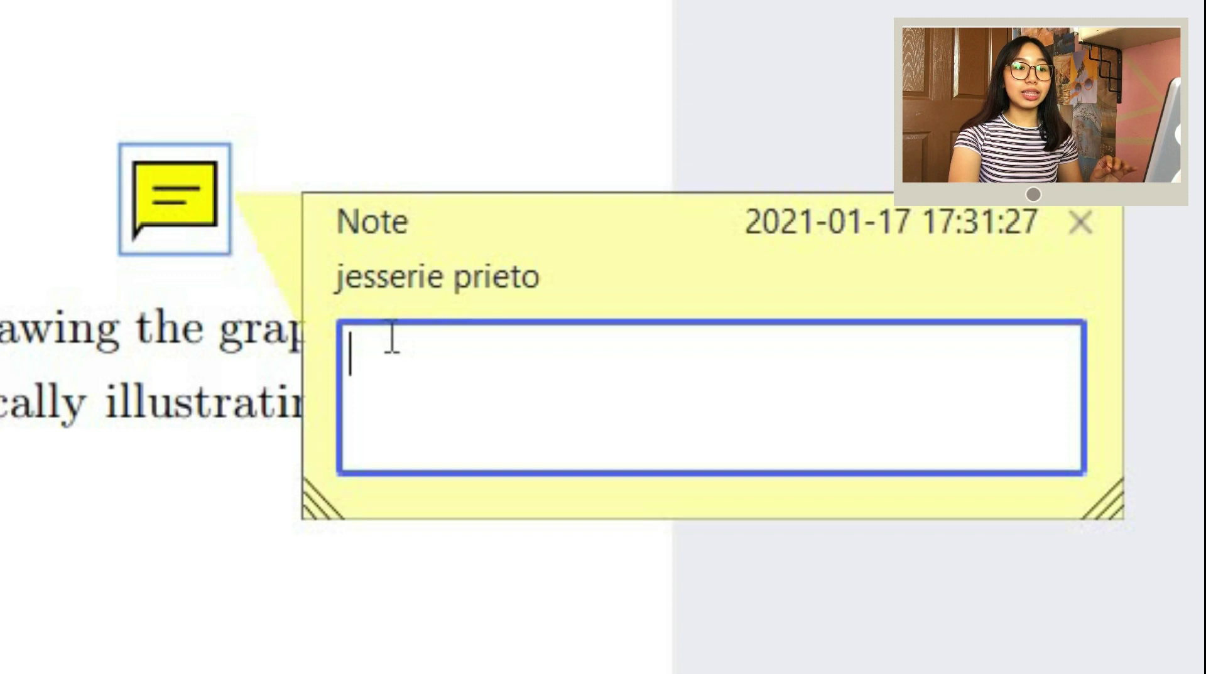
pyautogui.write('Add your notes here')
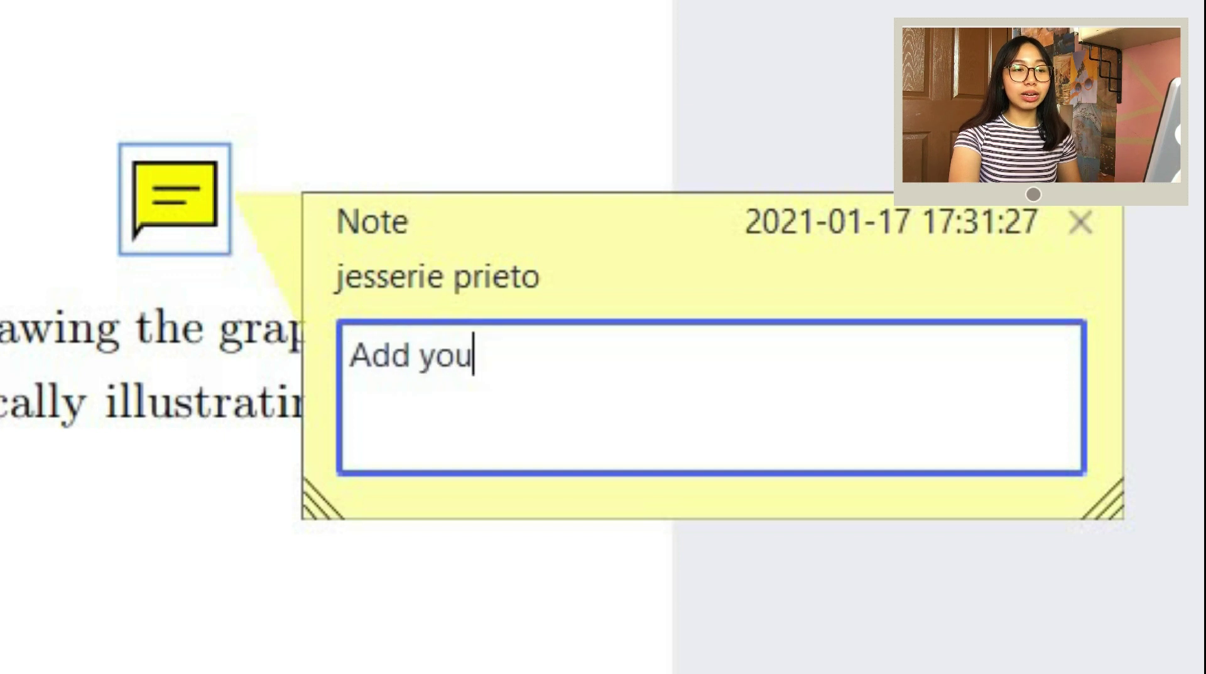
pyautogui.write('.')
pyautogui.press('Return')
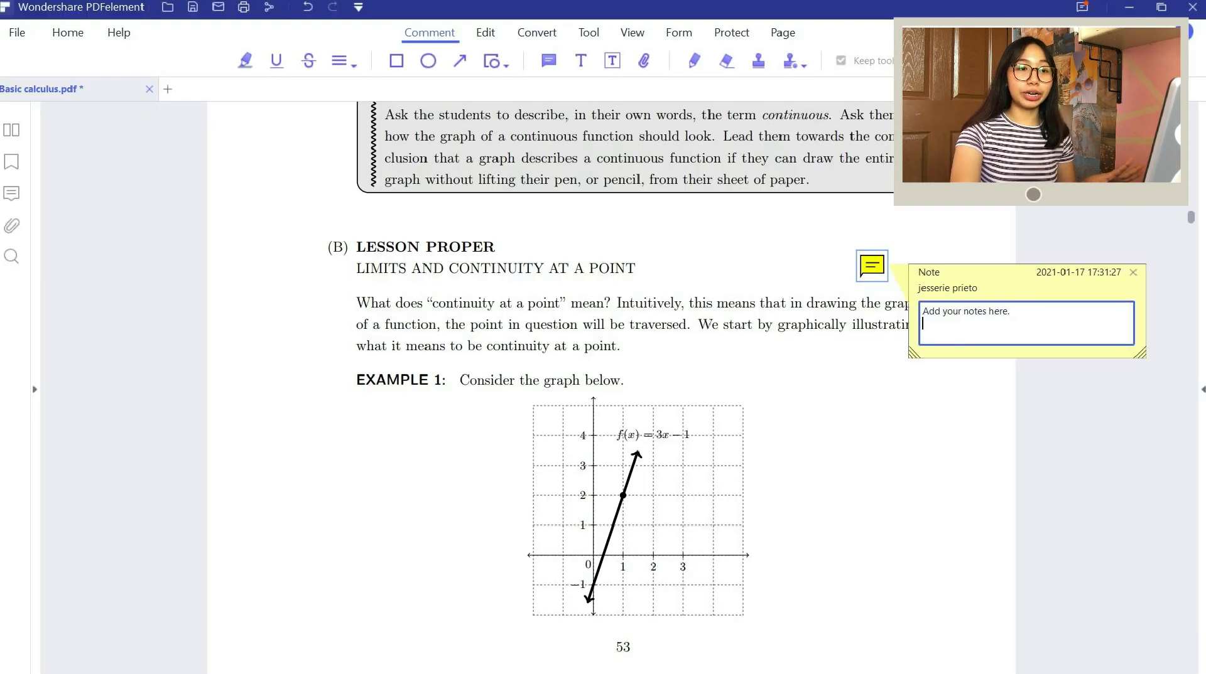
pyautogui.click(943, 438)
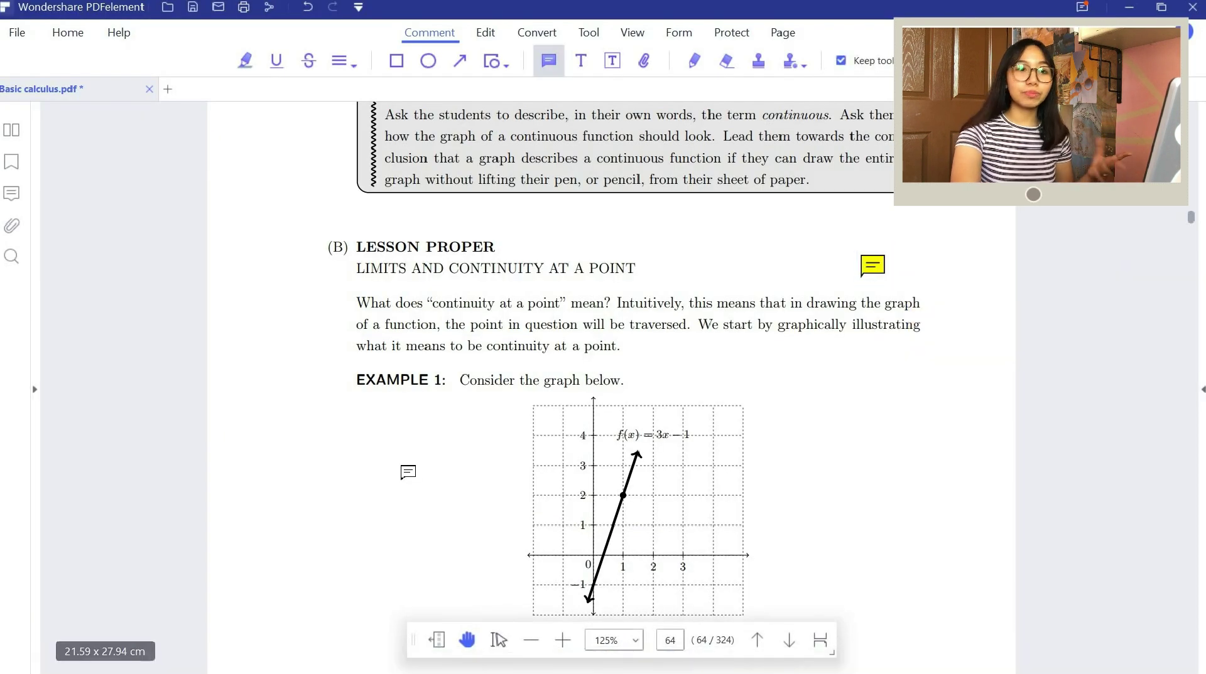
# Step: Place a second sticky note left of the graph with placeholder text, then reopen it to check
pyautogui.click(396, 471)
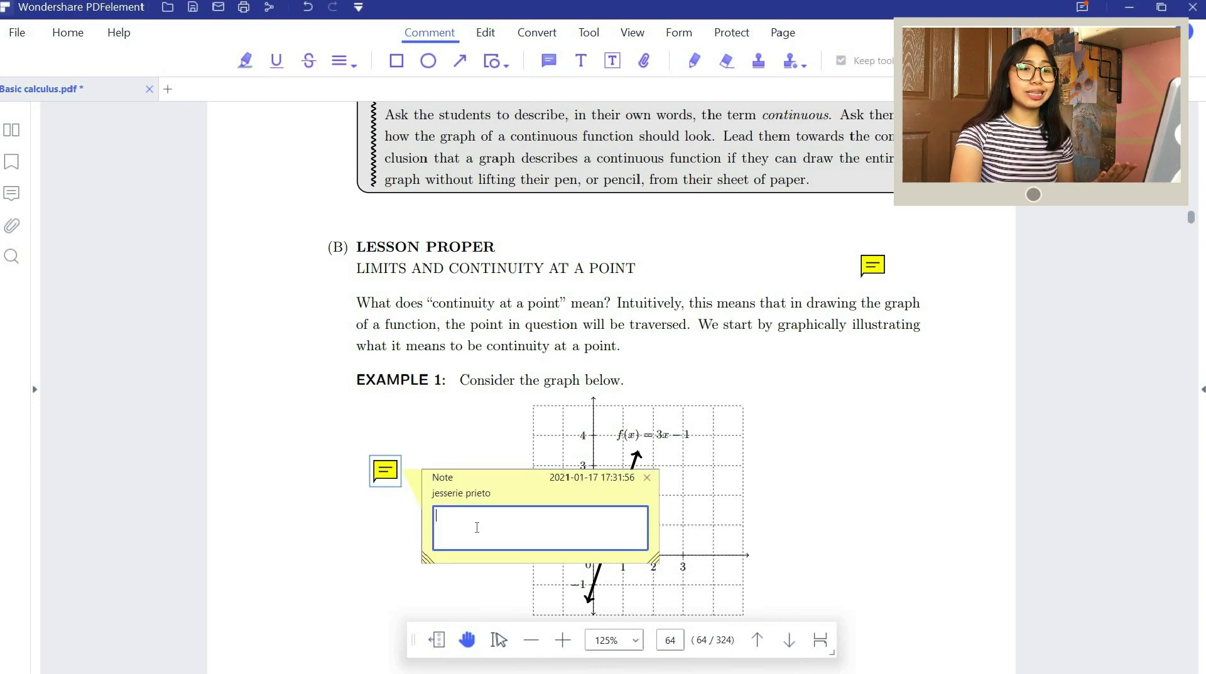
pyautogui.write('dhajkhdalhdcjsbcklsncs')
pyautogui.click(406, 474)
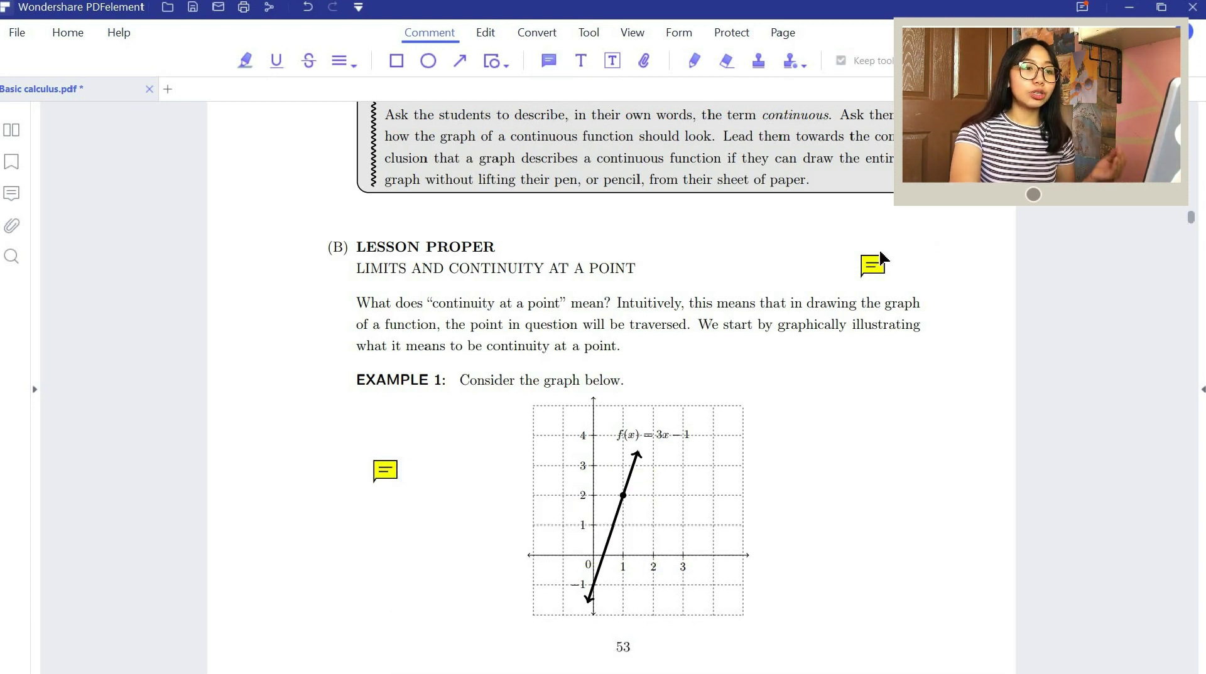
pyautogui.click(386, 471)
pyautogui.doubleClick(388, 471)
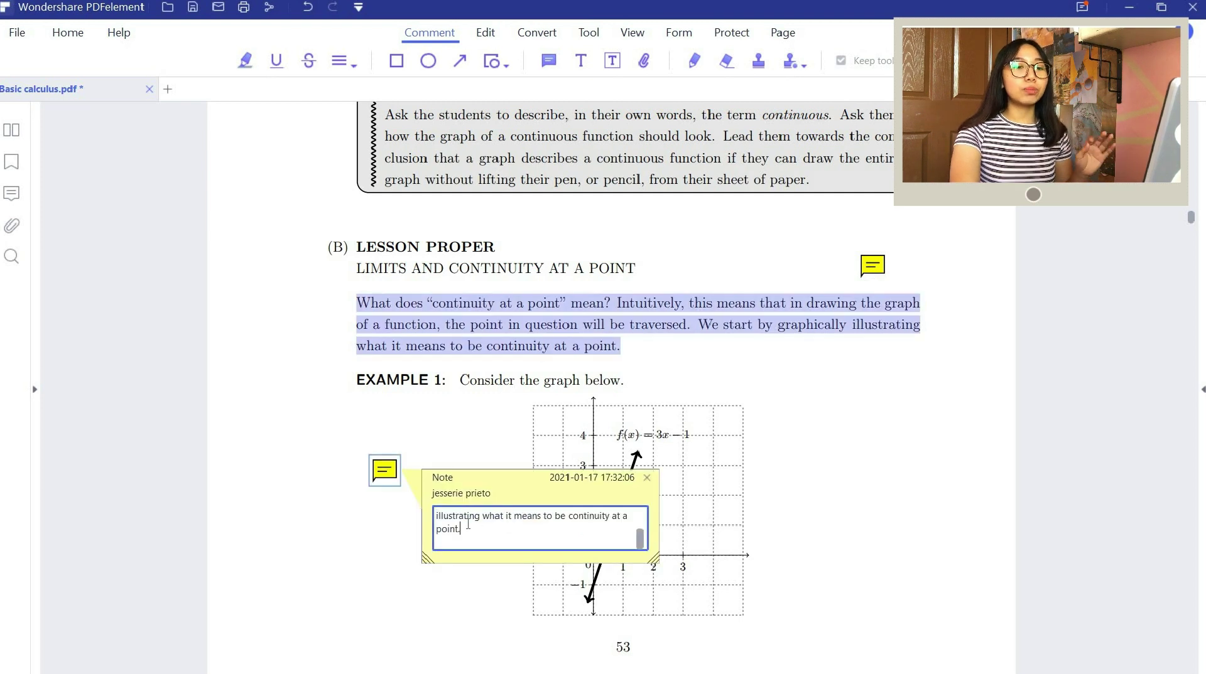
pyautogui.click(402, 466)
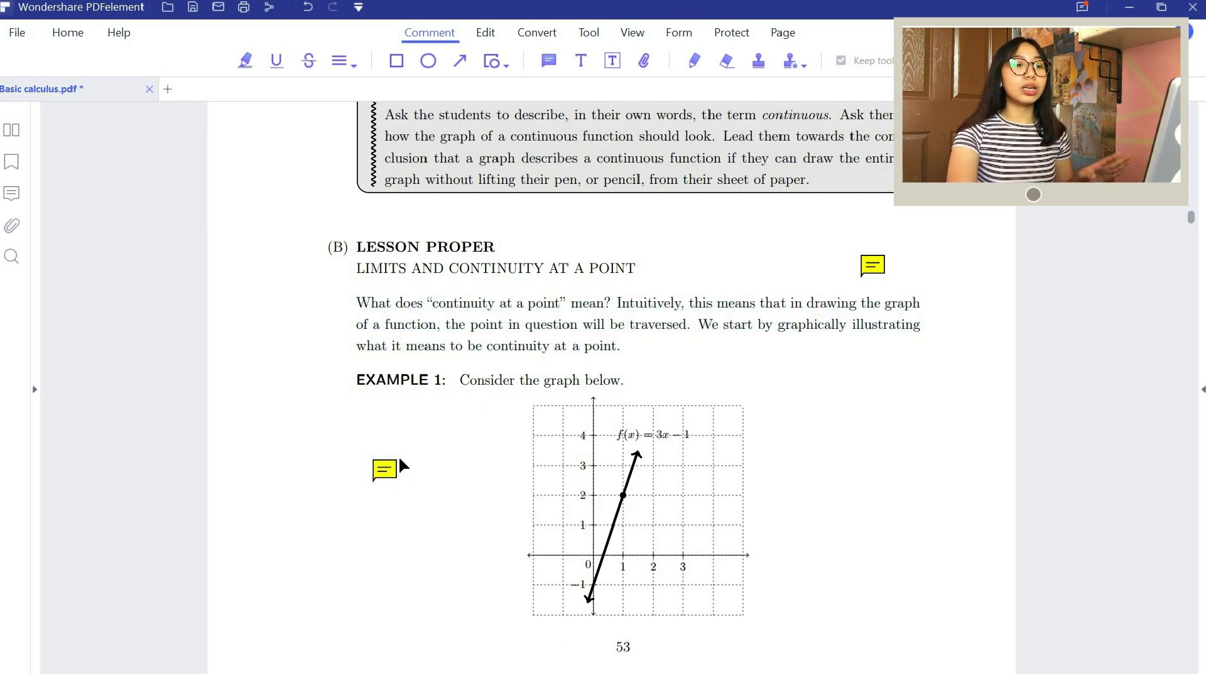
# Step: Move the upper note beside the paragraph's end and nudge the lower note down-left
pyautogui.moveTo(394, 471)
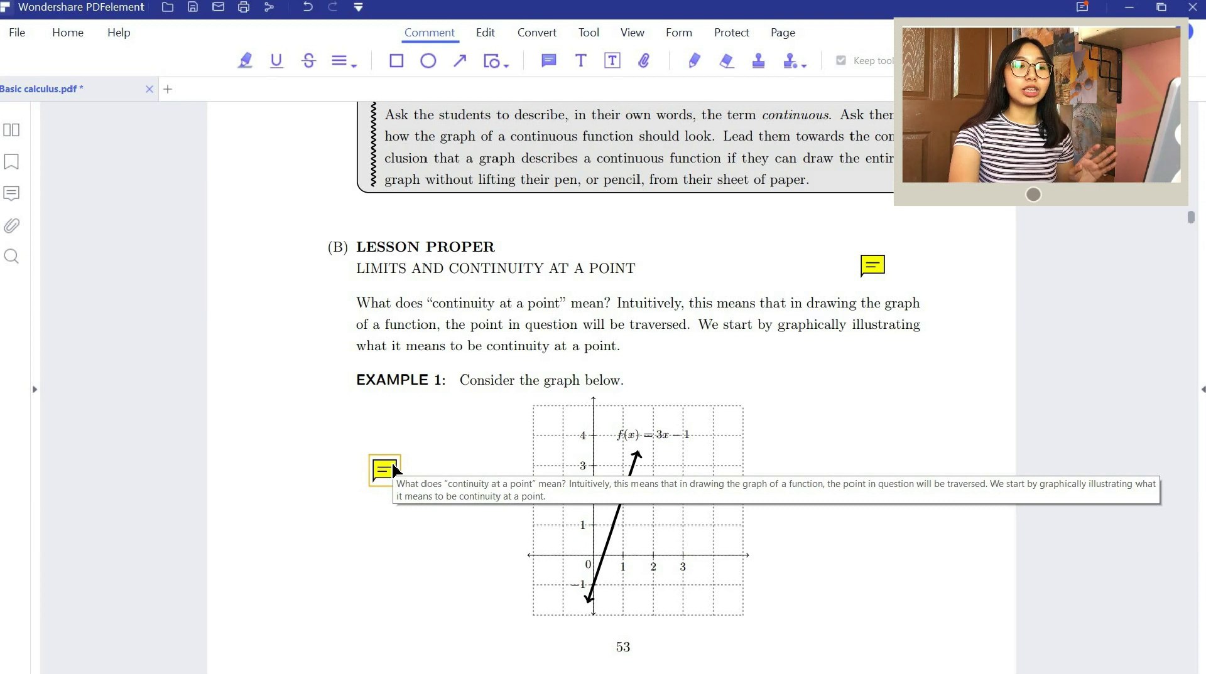
pyautogui.moveTo(872, 265); pyautogui.dragTo(914, 350)
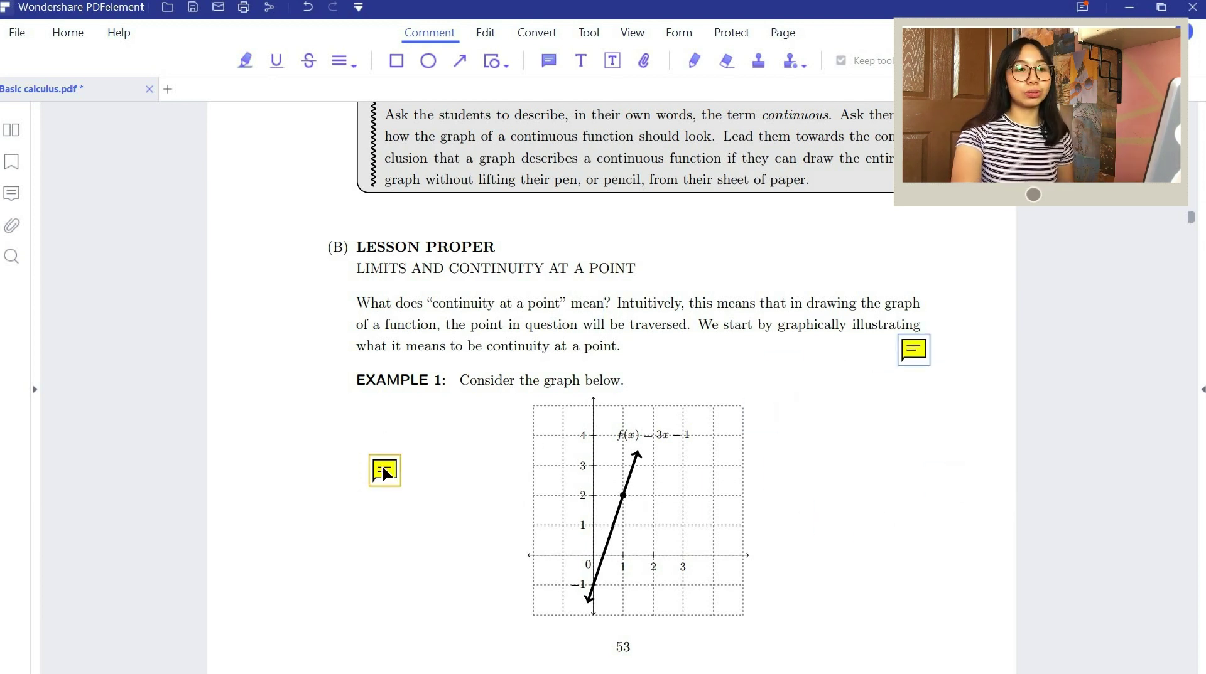
pyautogui.moveTo(384, 473)
pyautogui.mouseDown()
pyautogui.moveTo(382, 448)
pyautogui.moveTo(378, 480)
pyautogui.mouseUp()
pyautogui.click(835, 441)
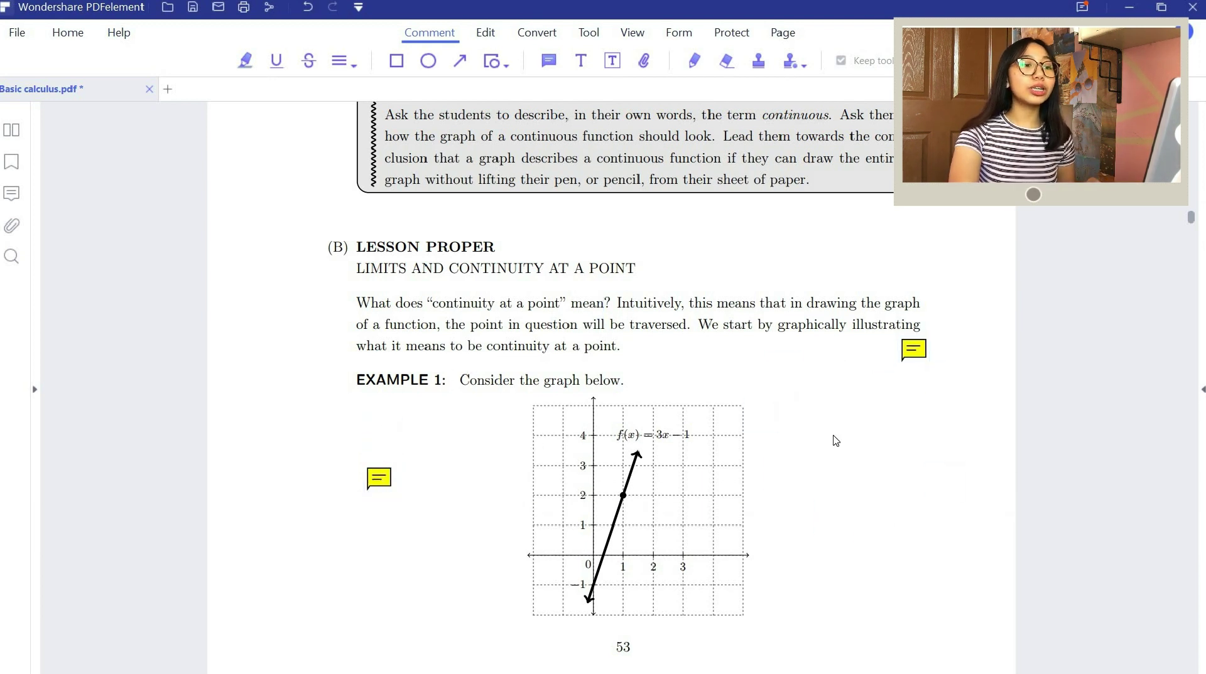
# Step: Draw two red rectangles on the calculus page
pyautogui.click(401, 65)
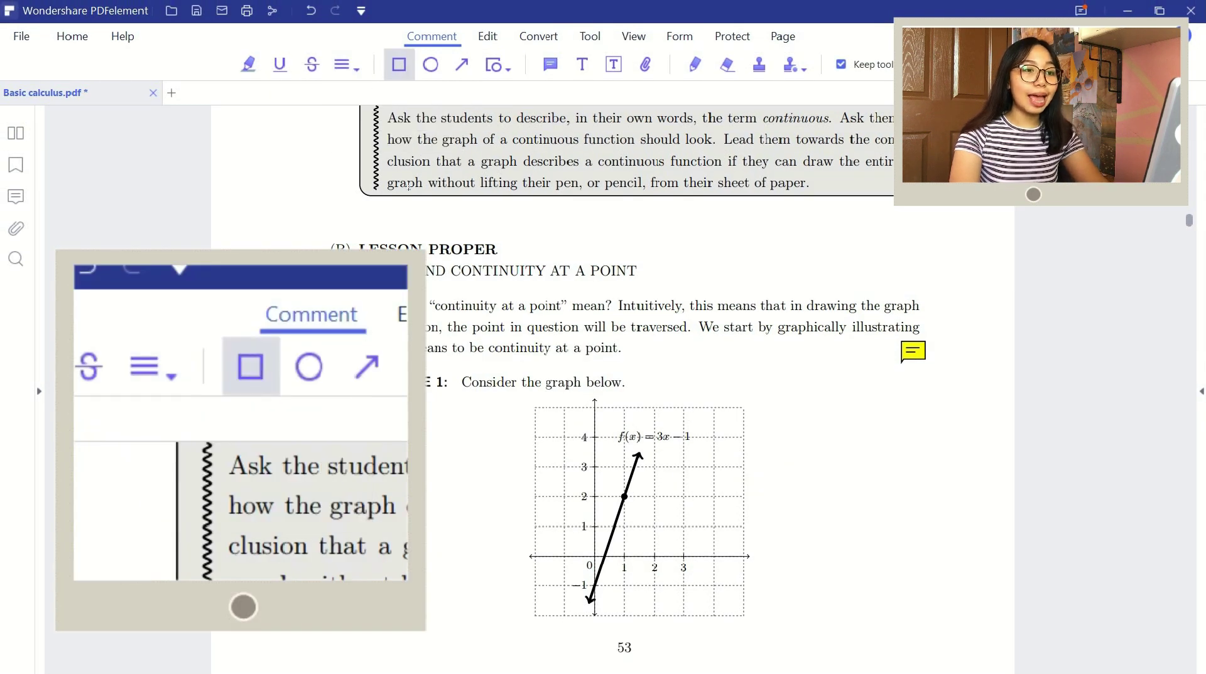
pyautogui.moveTo(353, 241); pyautogui.dragTo(661, 285)
pyautogui.moveTo(523, 400); pyautogui.dragTo(766, 617)
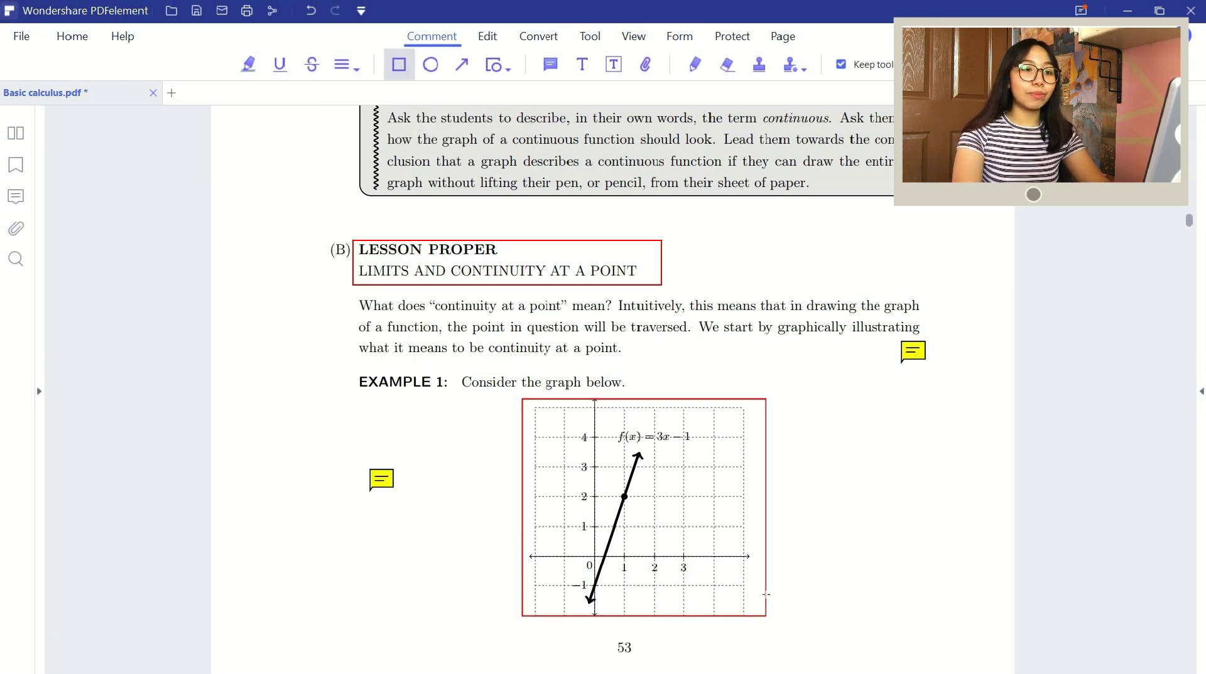
pyautogui.scroll(-3, 626, 246)
pyautogui.scroll(-8, 627, 247)
# Step: Draw an ellipse around the Solution paragraph and enlarge it
pyautogui.click(430, 65)
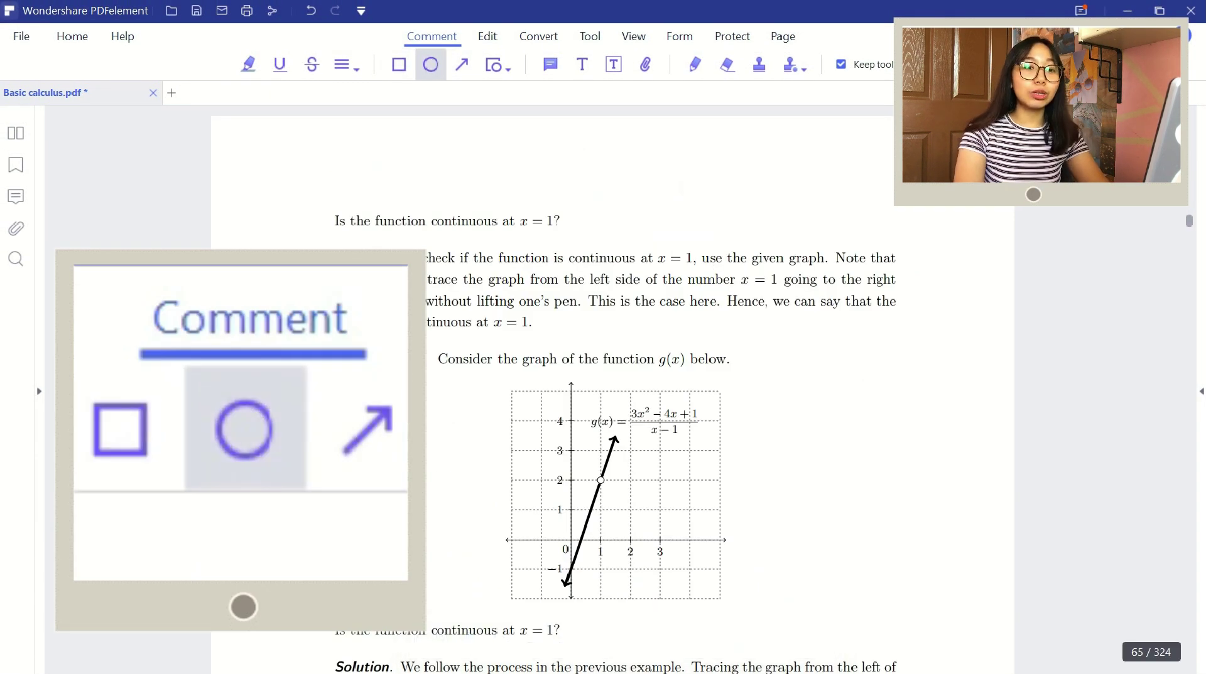
pyautogui.moveTo(327, 242)
pyautogui.mouseDown()
pyautogui.moveTo(434, 312)
pyautogui.moveTo(779, 333)
pyautogui.moveTo(935, 326)
pyautogui.moveTo(813, 488)
pyautogui.moveTo(933, 356)
pyautogui.moveTo(767, 334)
pyautogui.moveTo(872, 392)
pyautogui.mouseUp()
pyautogui.click(717, 502)
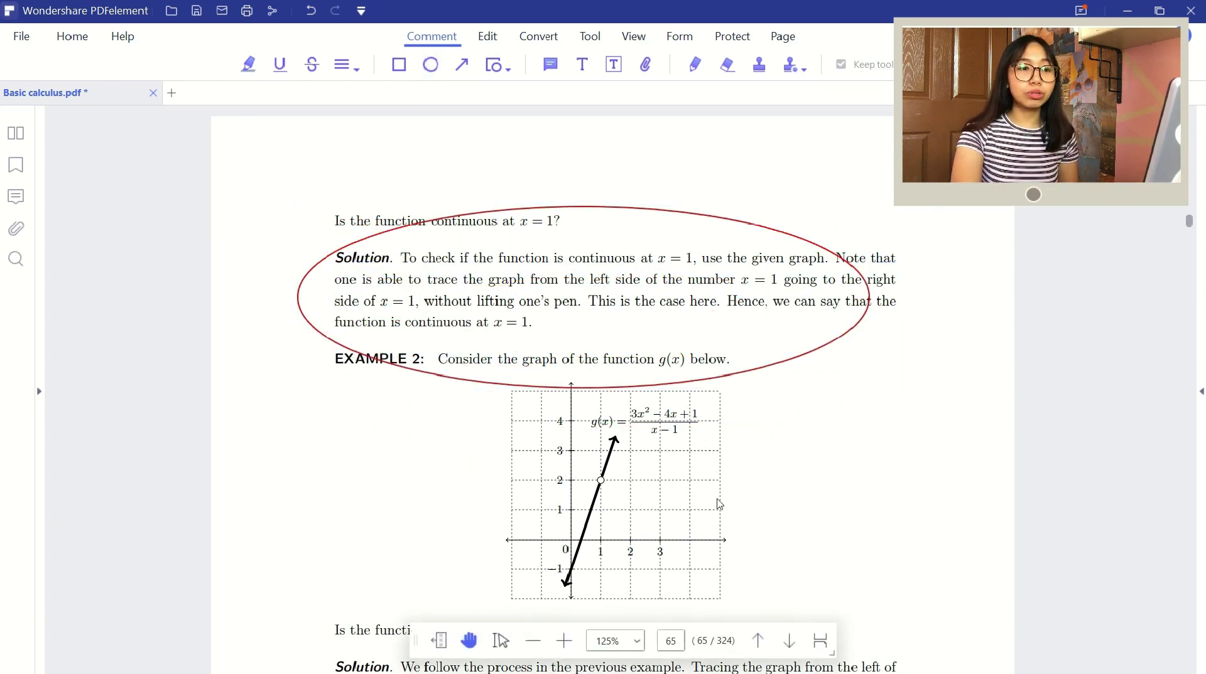
pyautogui.scroll(-5, 717, 501)
# Step: Draw a red arrow pointing toward the Solution text
pyautogui.click(462, 65)
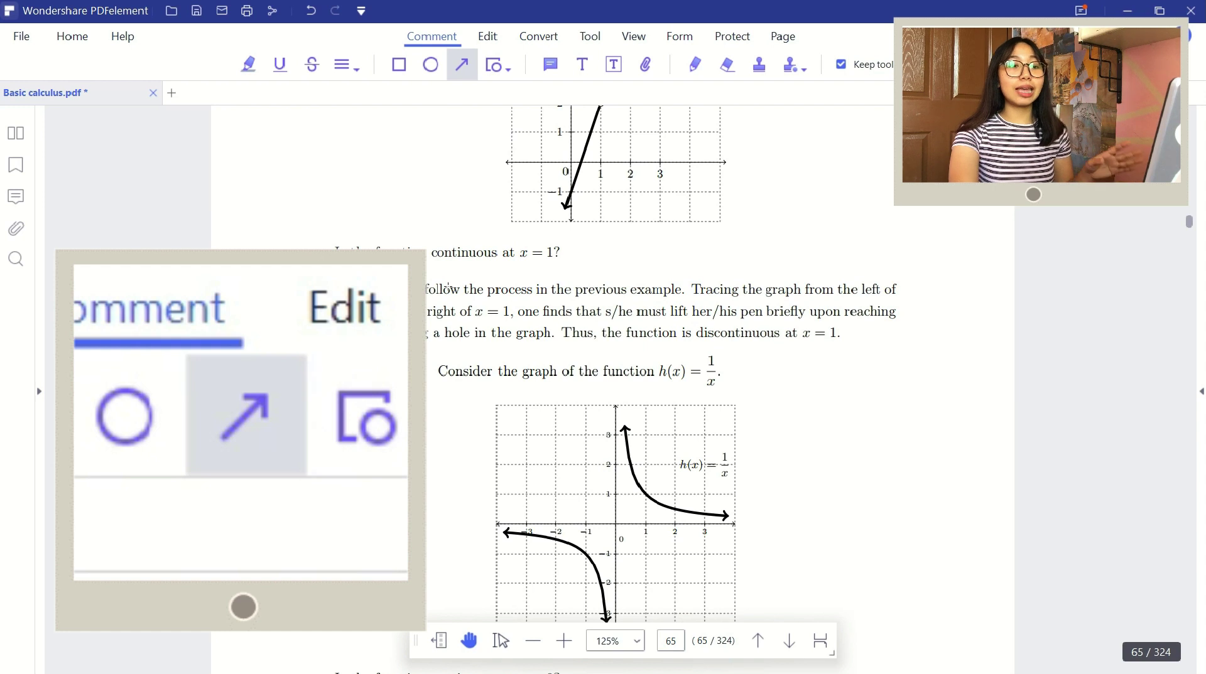
pyautogui.moveTo(409, 211); pyautogui.dragTo(448, 239)
pyautogui.moveTo(496, 271); pyautogui.dragTo(508, 279)
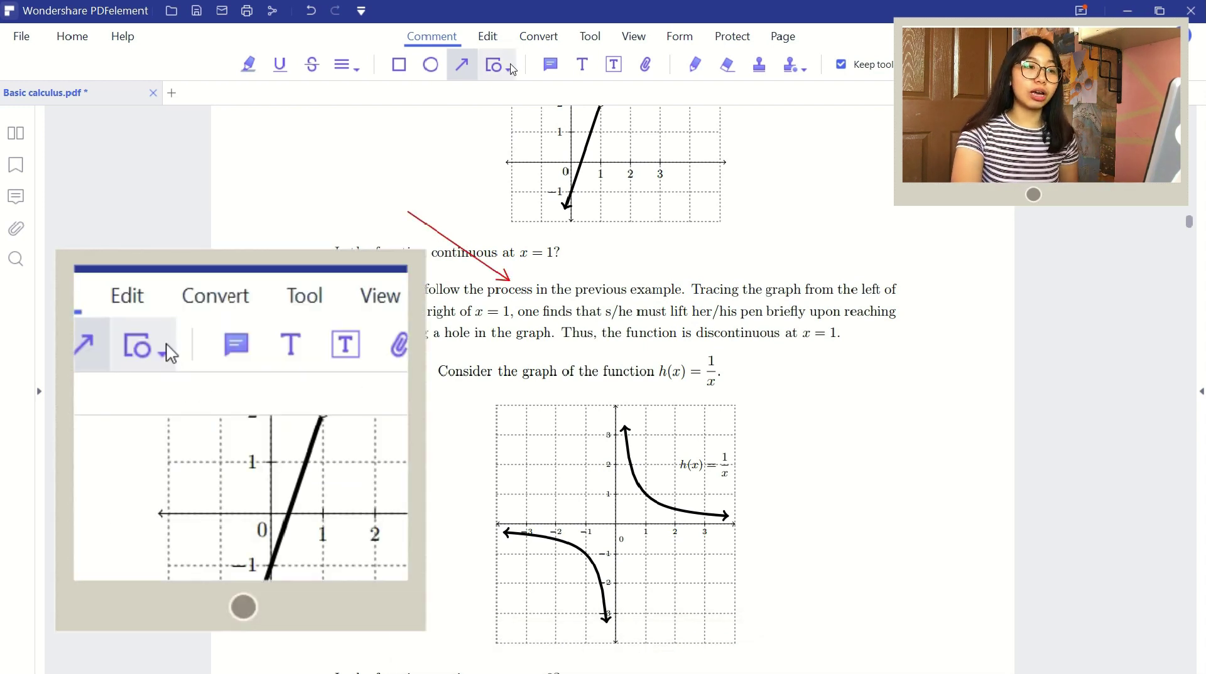
pyautogui.click(500, 64)
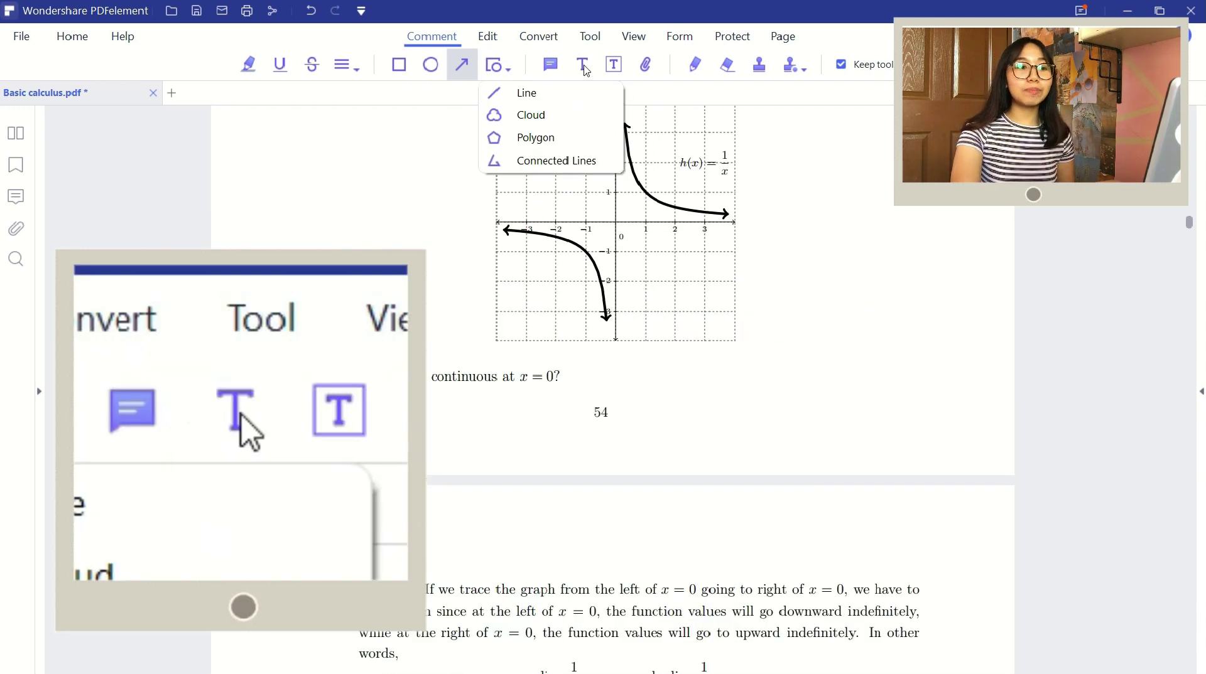
# Step: Type 'type anything' directly on the page above the continuity question
pyautogui.click(583, 65)
pyautogui.click(339, 360)
pyautogui.write('type anyt')
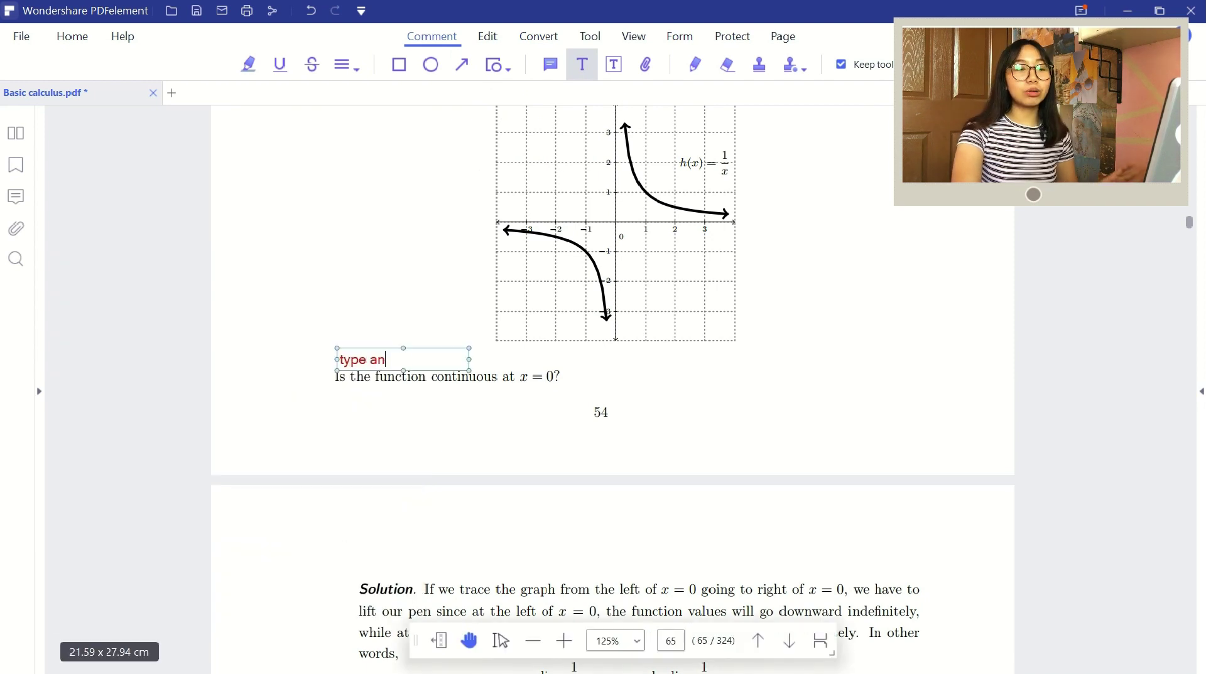
pyautogui.write('hing')
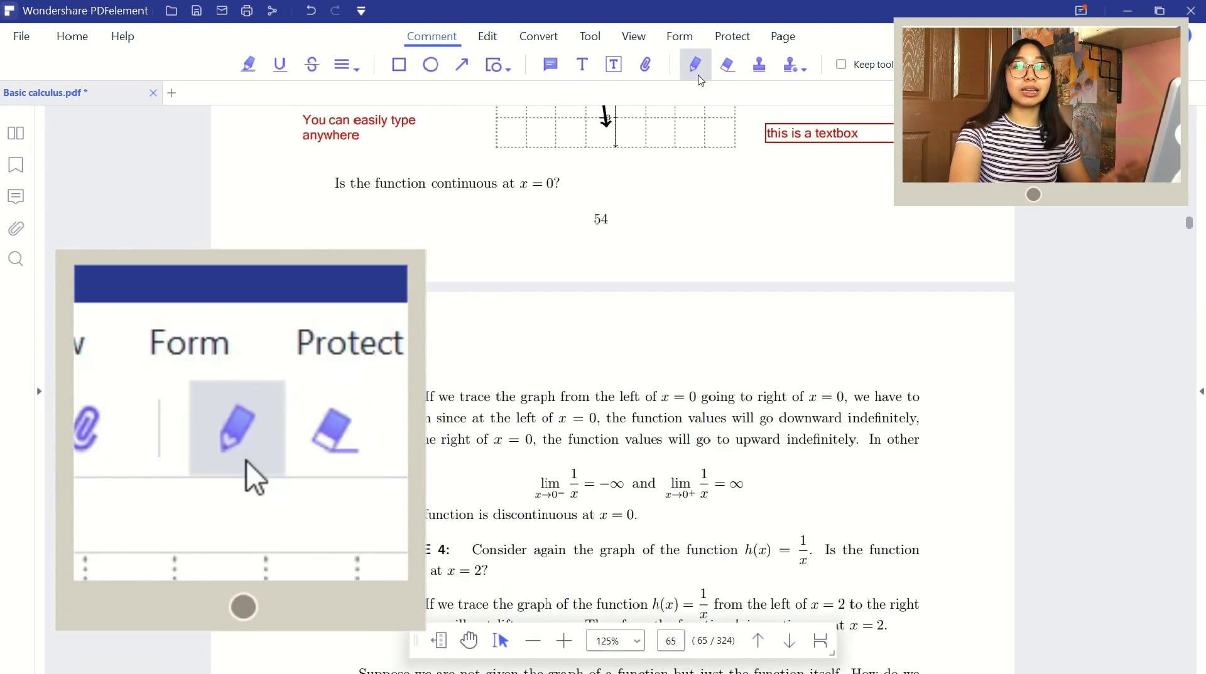
# Step: Circle a Solution paragraph freehand, then open OCR perform.pdf in a new tab
pyautogui.moveTo(376, 225)
pyautogui.mouseDown()
pyautogui.moveTo(398, 286)
pyautogui.moveTo(433, 252)
pyautogui.moveTo(442, 217)
pyautogui.mouseUp()
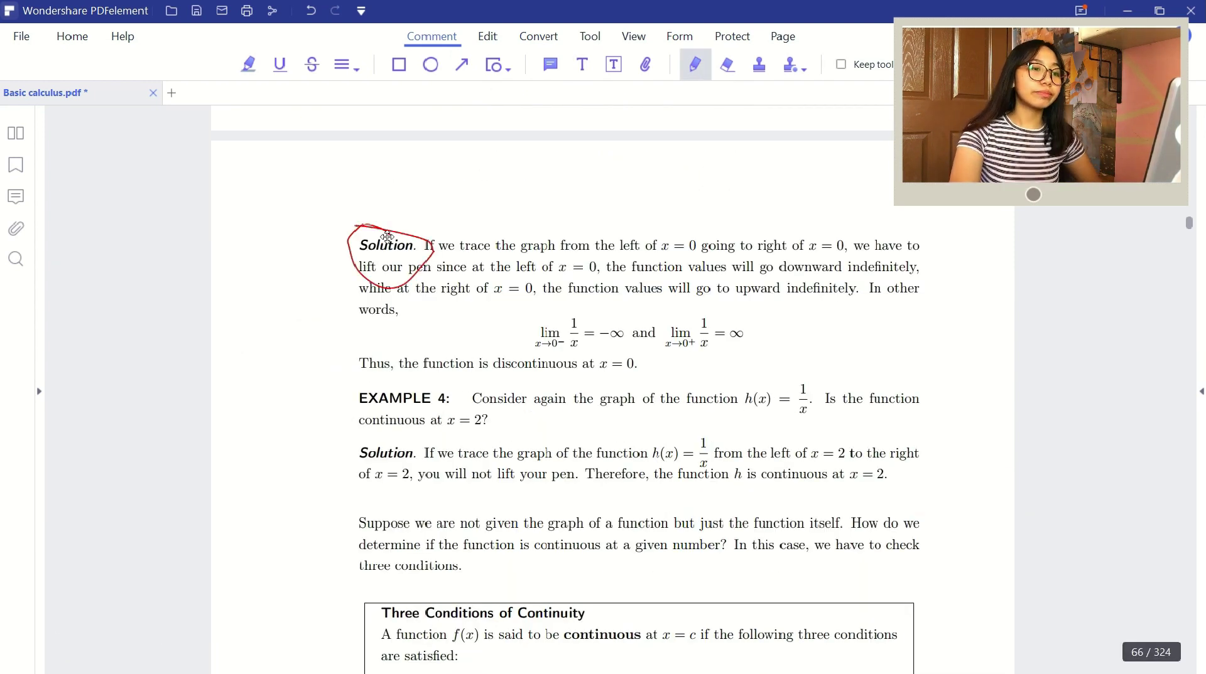
pyautogui.scroll(-5, 569, 223)
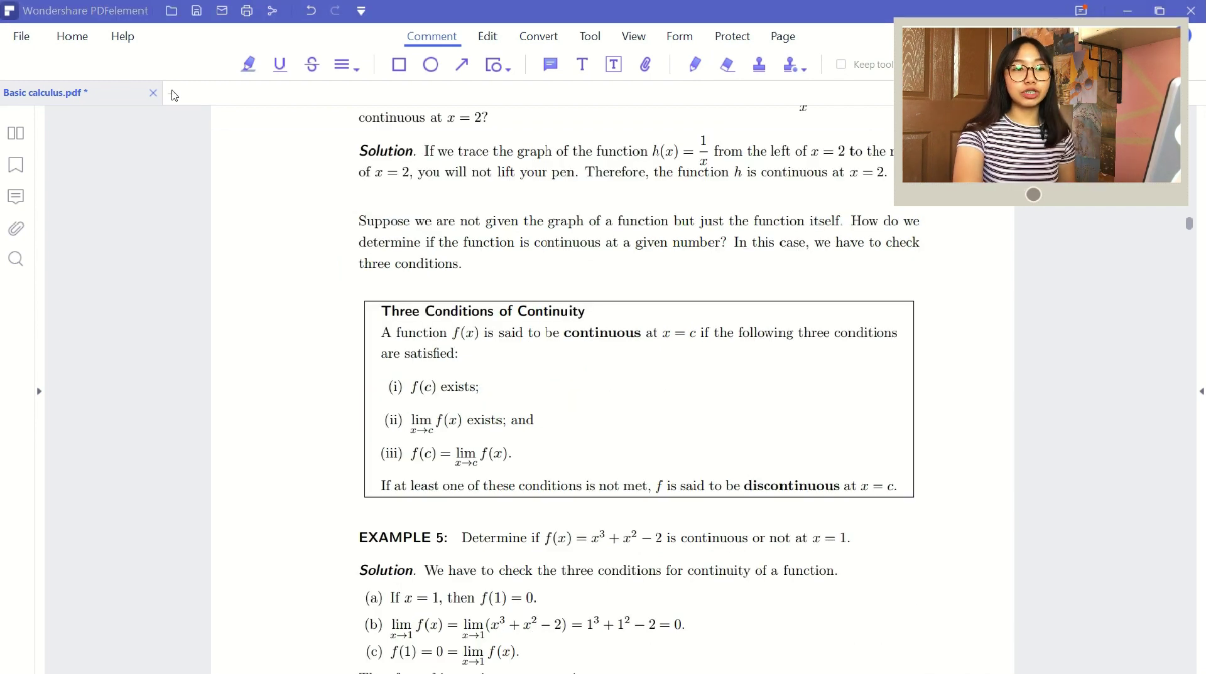
pyautogui.click(171, 93)
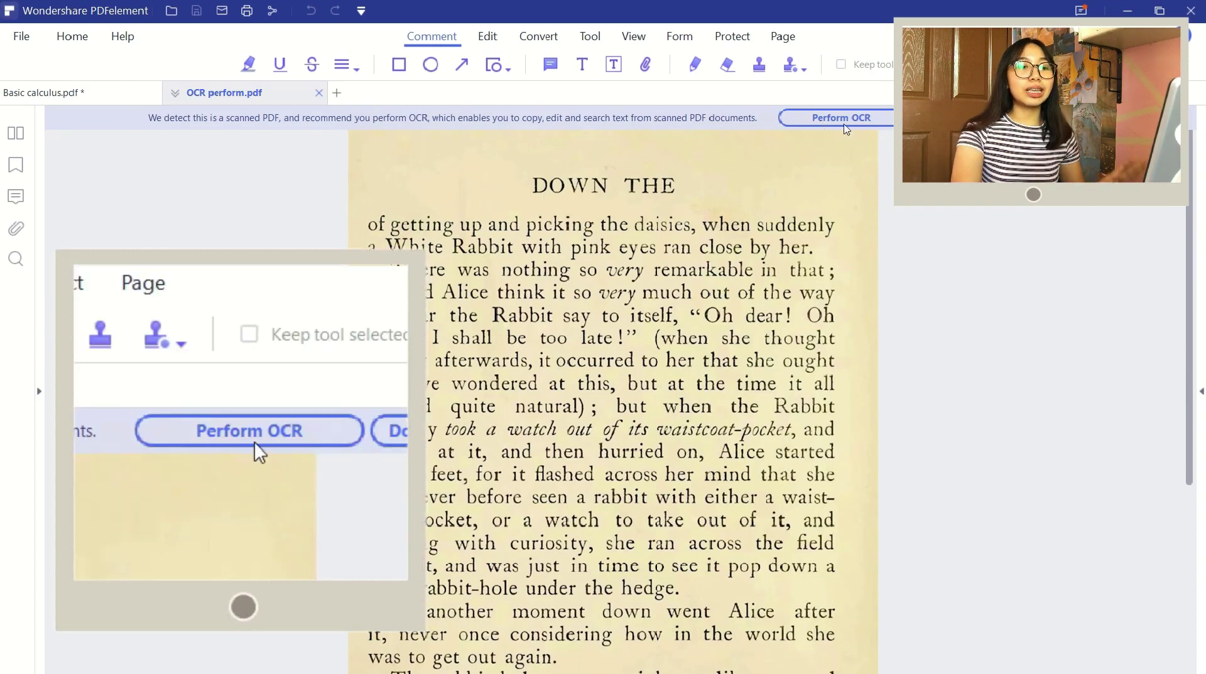
# Step: Run OCR on the scanned Alice page with default settings, producing OCR perform_OCR.pdf
pyautogui.click(870, 121)
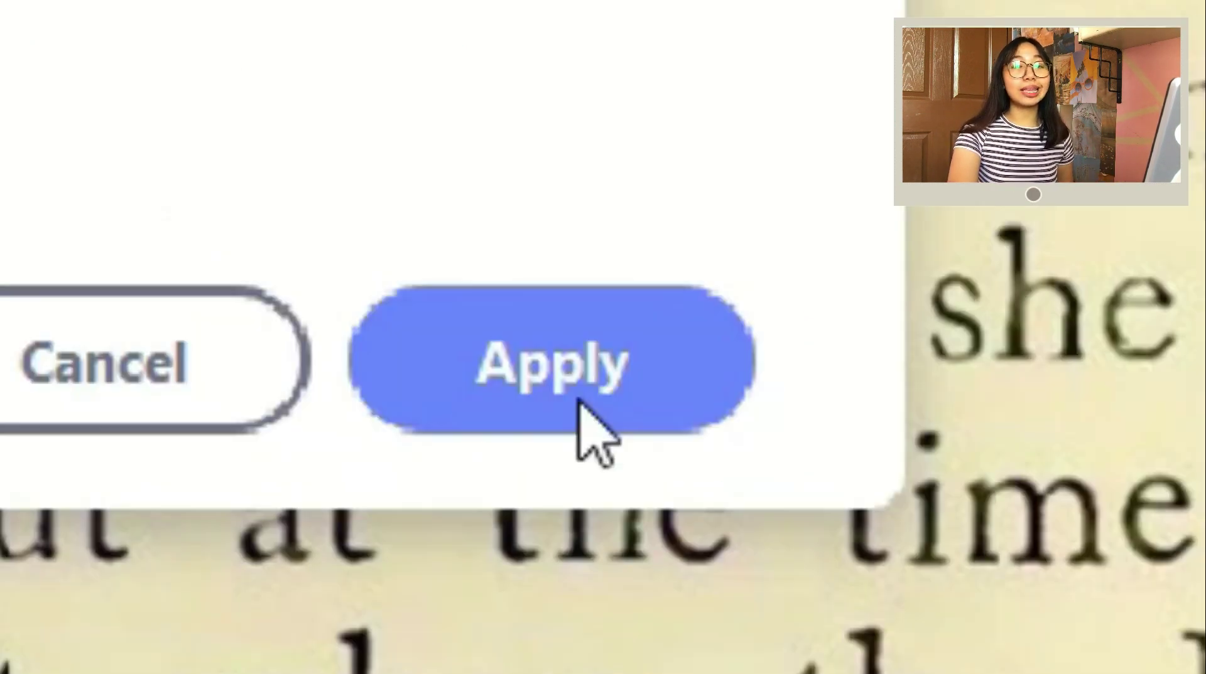
pyautogui.click(752, 503)
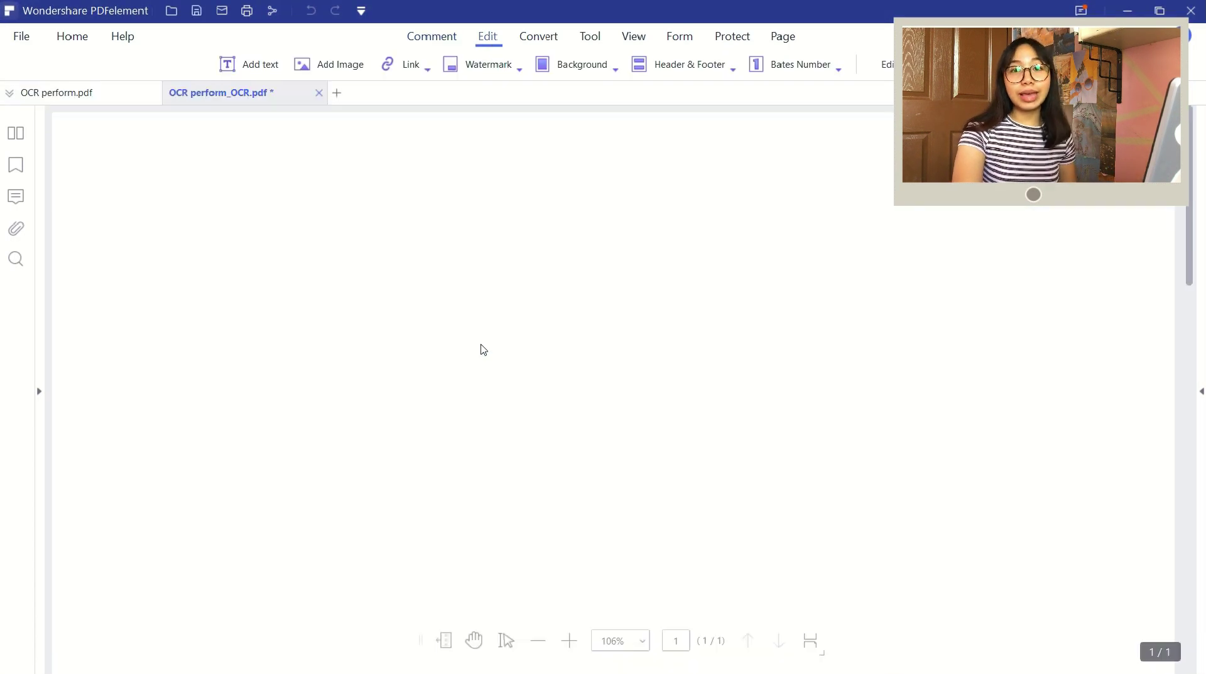
pyautogui.scroll(-3, 698, 230)
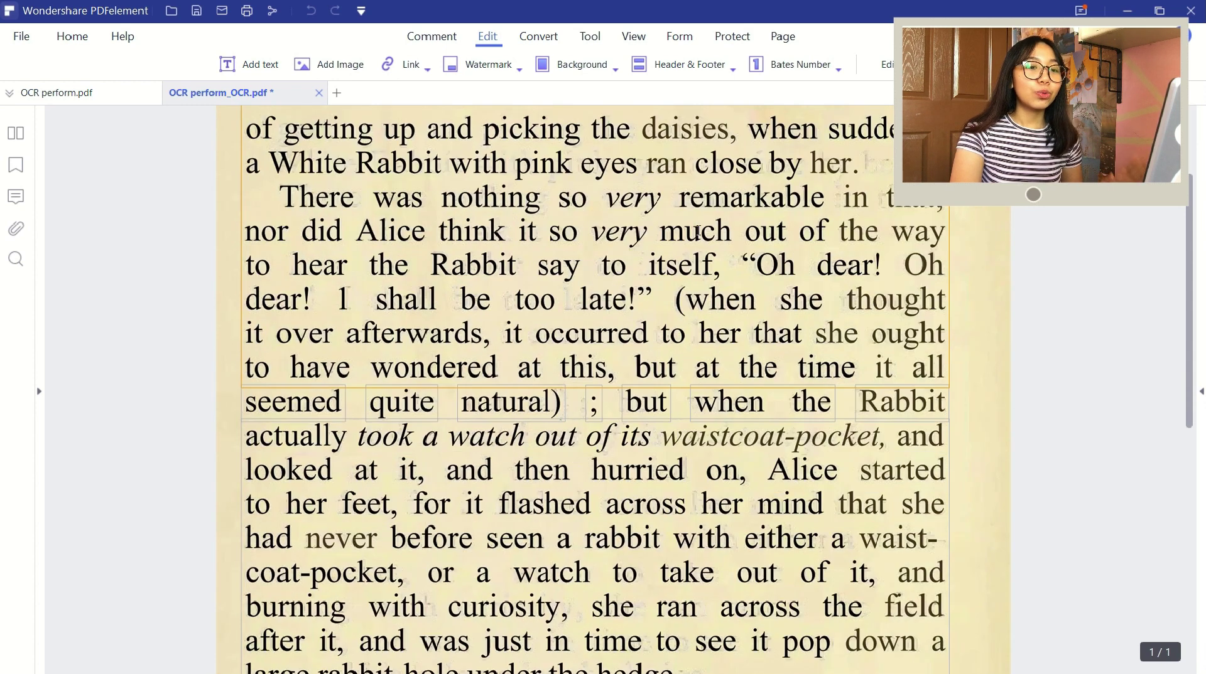
pyautogui.scroll(3, 699, 231)
pyautogui.scroll(-3, 434, 225)
# Step: Turn the line 'There was nothing so very remarkable' dark red
pyautogui.moveTo(432, 227); pyautogui.dragTo(687, 232)
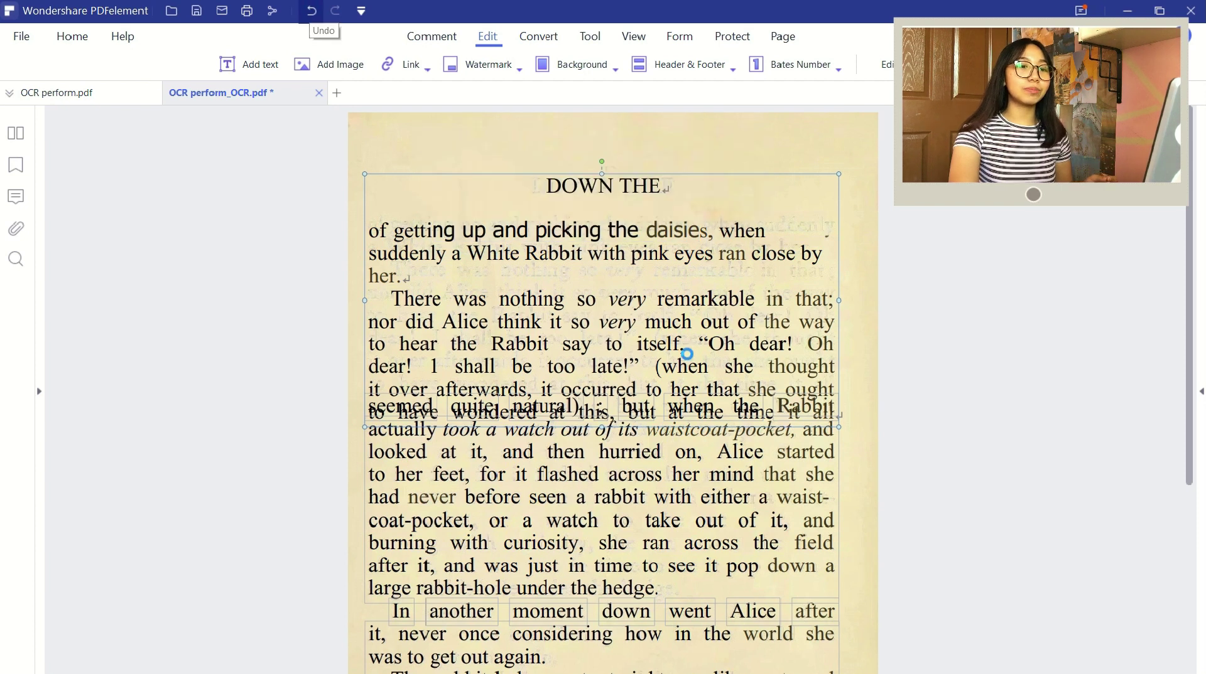
pyautogui.hotkey('ctrl', 'z')
pyautogui.moveTo(391, 270); pyautogui.dragTo(755, 270)
pyautogui.click(685, 236)
pyautogui.click(733, 314)
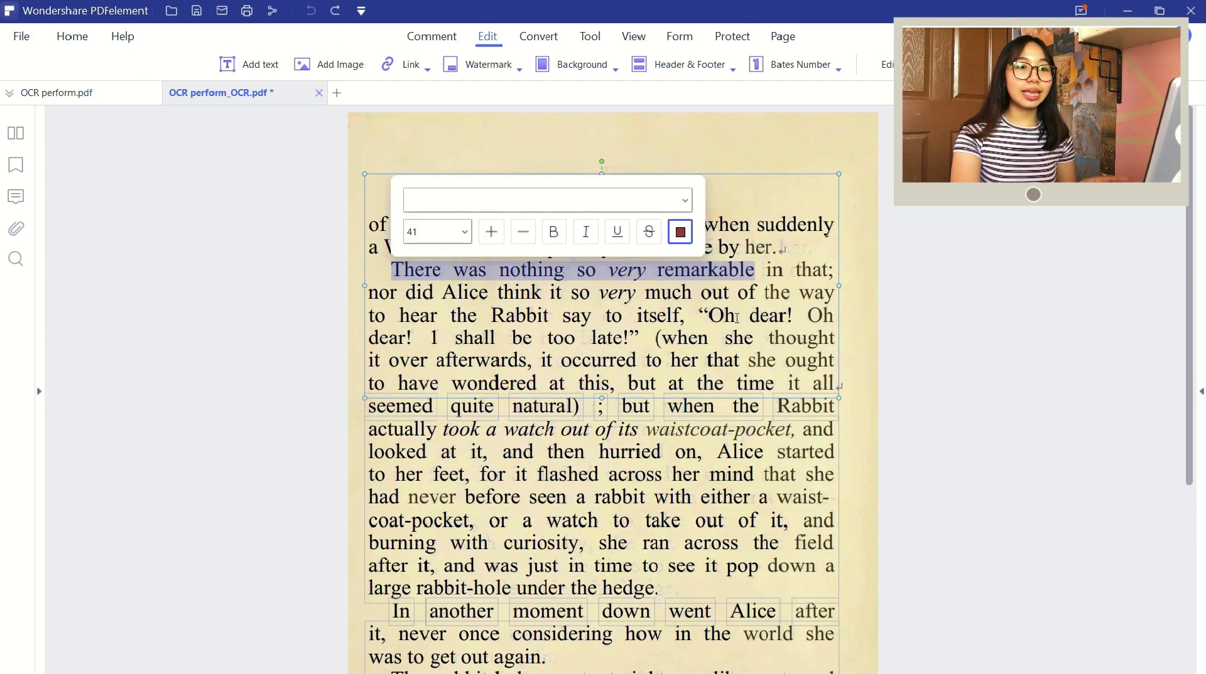
pyautogui.click(596, 302)
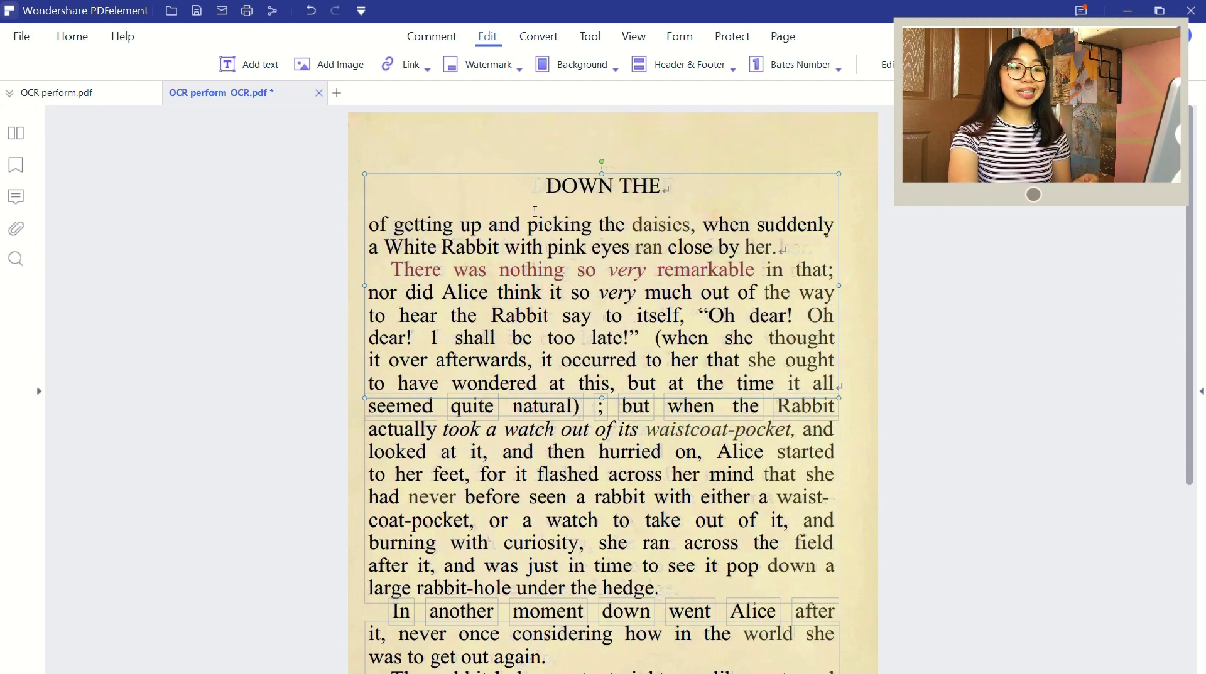
# Step: Give the passage beginning 'nor did Alice' a smaller font size
pyautogui.moveTo(369, 293); pyautogui.dragTo(747, 293)
pyautogui.click(533, 254)
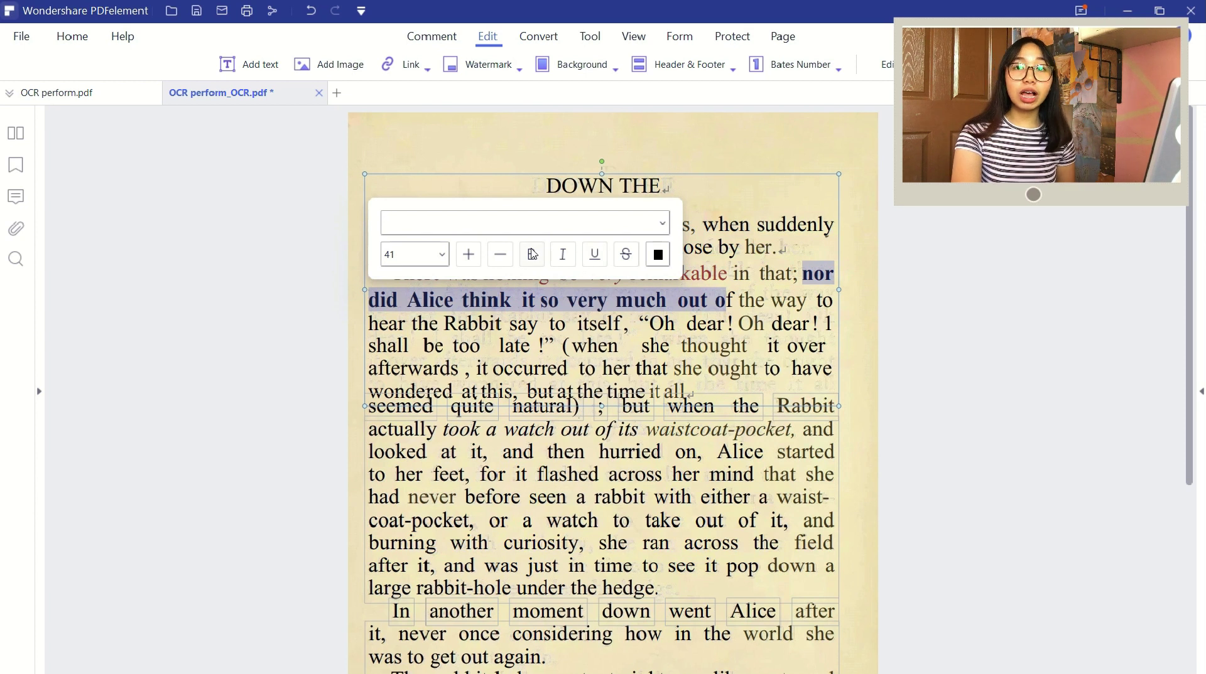
pyautogui.click(533, 254)
pyautogui.click(442, 254)
pyautogui.click(405, 400)
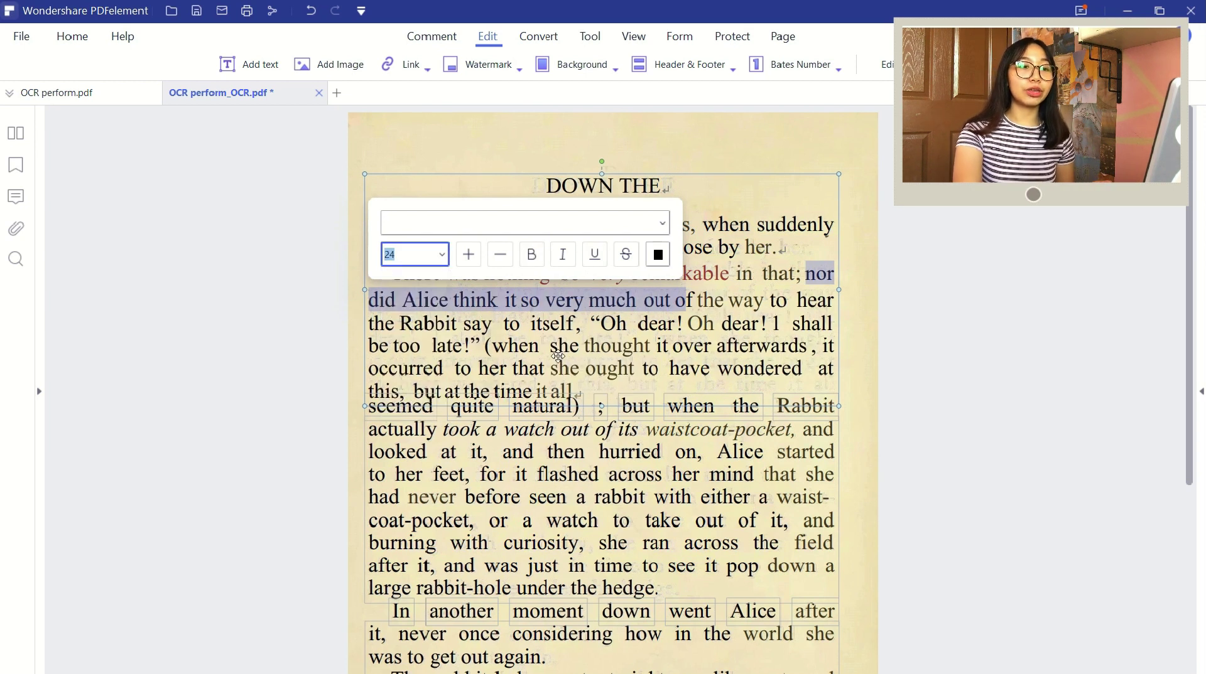
pyautogui.click(311, 11)
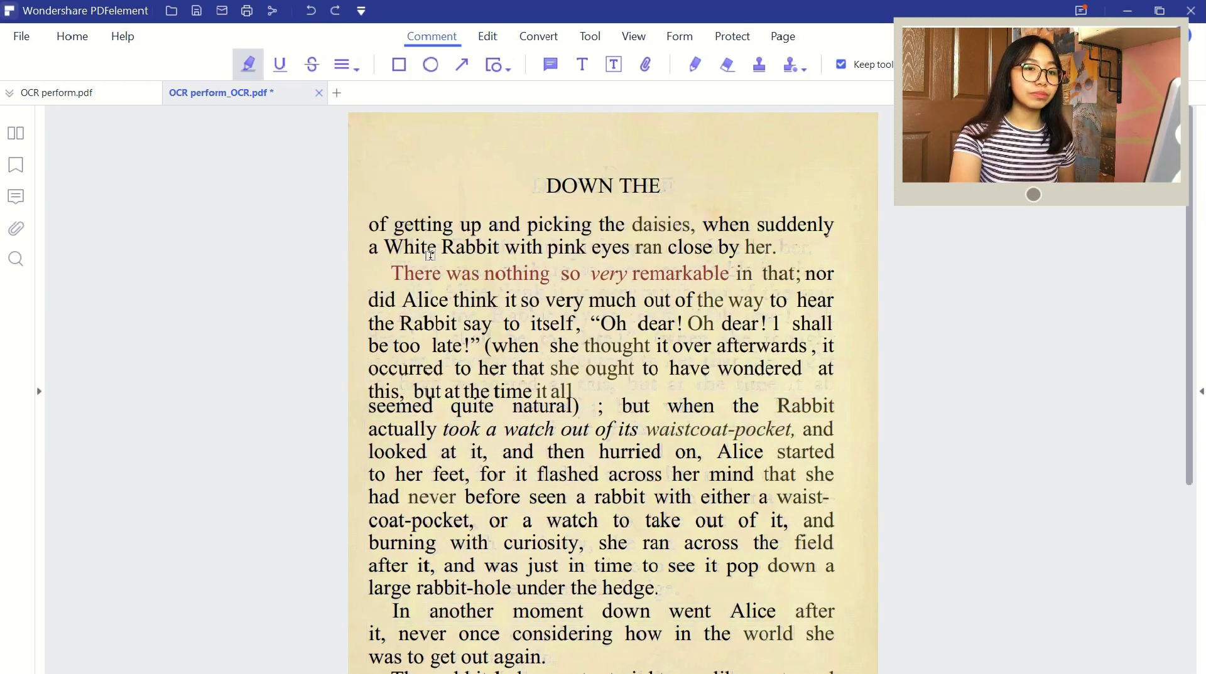
# Step: Highlight the phrase ending in 'afterwards' and add the sentence 'You can add a text here'
pyautogui.moveTo(433, 345); pyautogui.dragTo(802, 350)
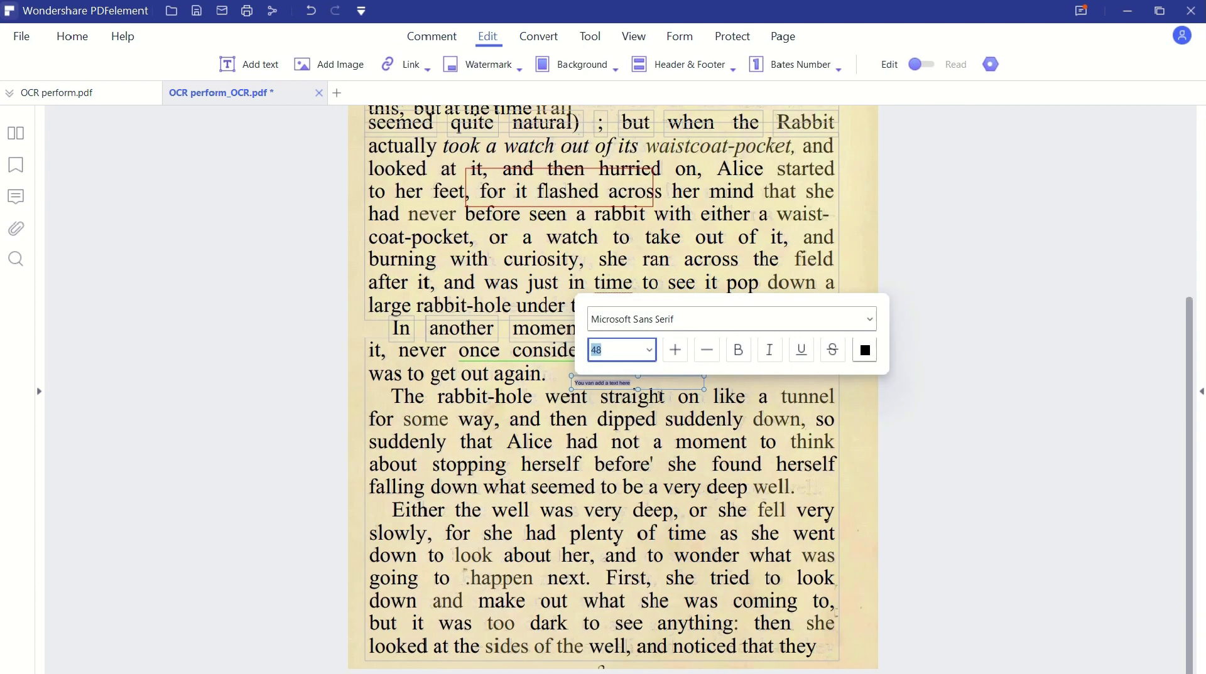
pyautogui.write('You can add a text here')
pyautogui.hotkey('ctrl', 'a')
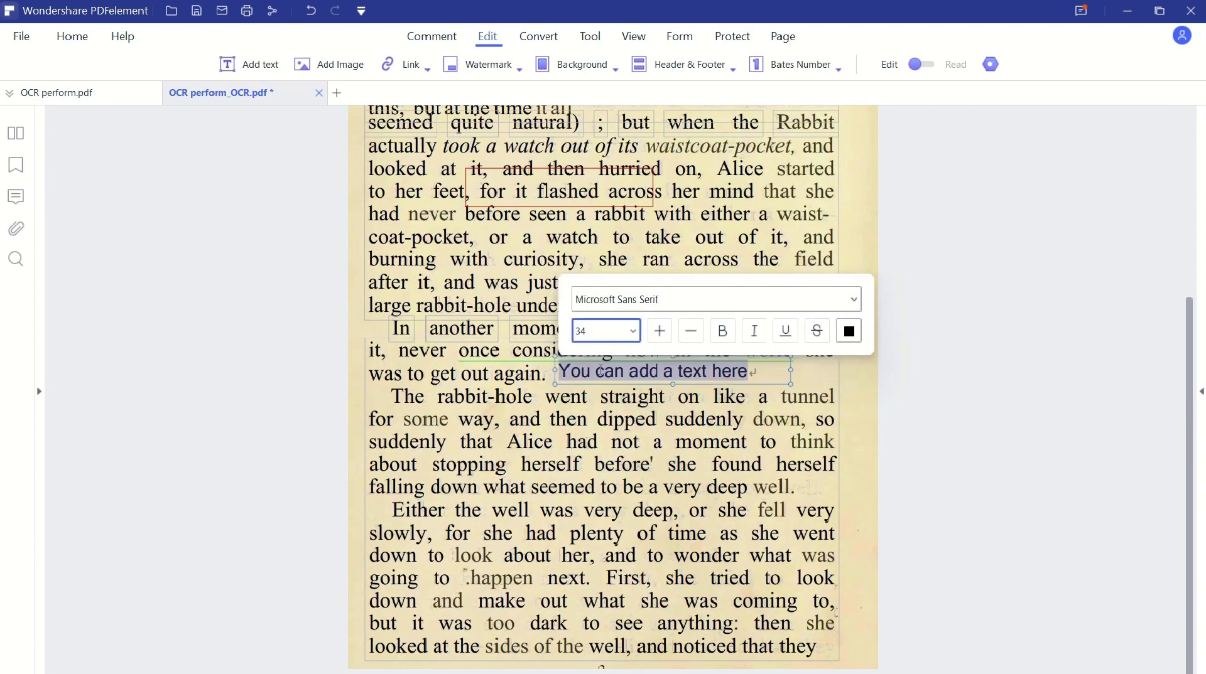
pyautogui.click(614, 419)
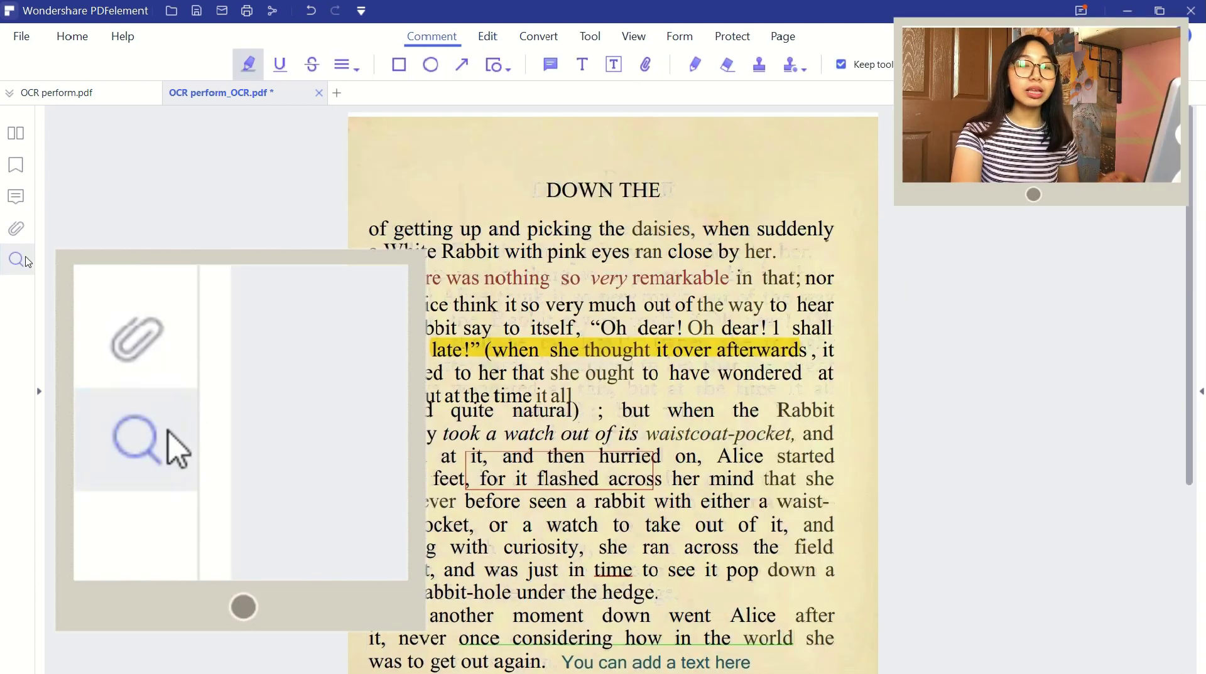
# Step: Search the OCR'd page for 'alice' and scroll through the four highlighted matches
pyautogui.click(16, 259)
pyautogui.write('alice')
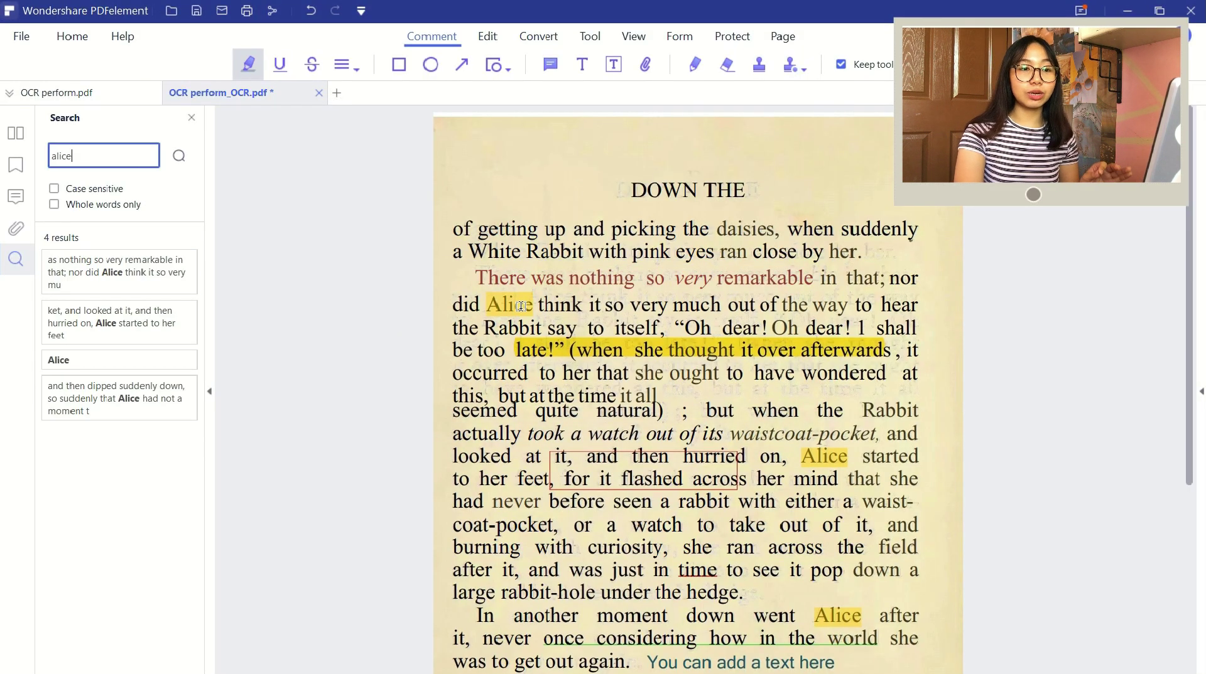
pyautogui.scroll(-3, 826, 478)
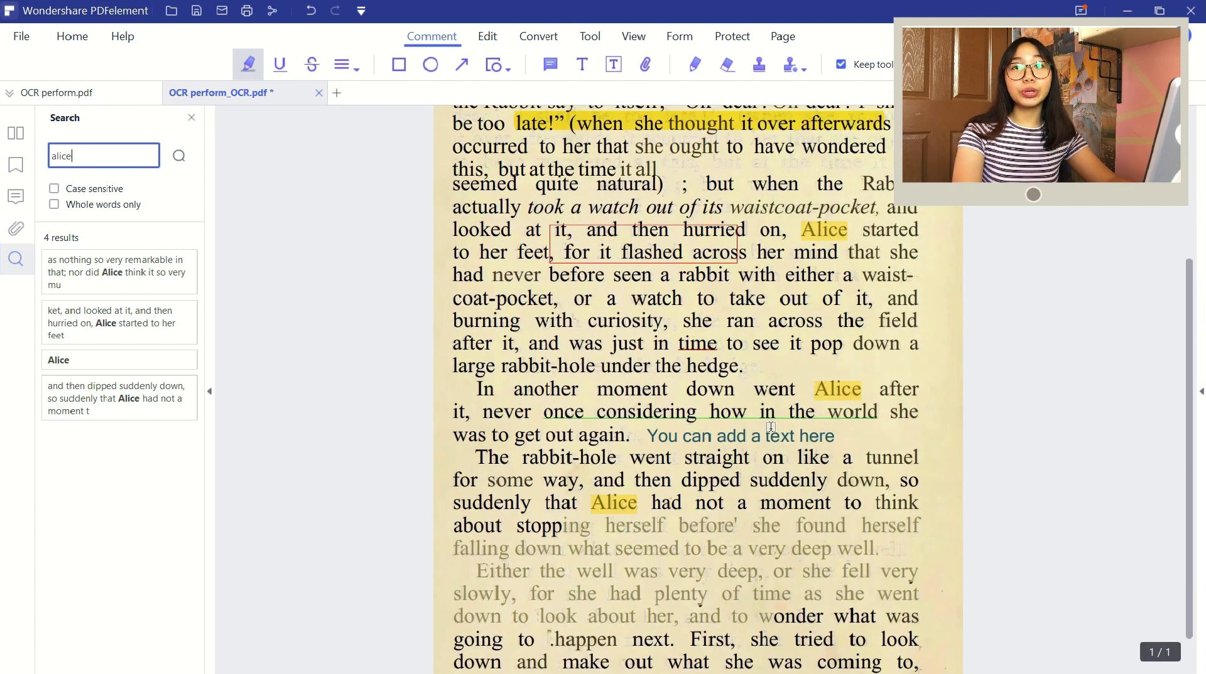
pyautogui.scroll(-1, 770, 427)
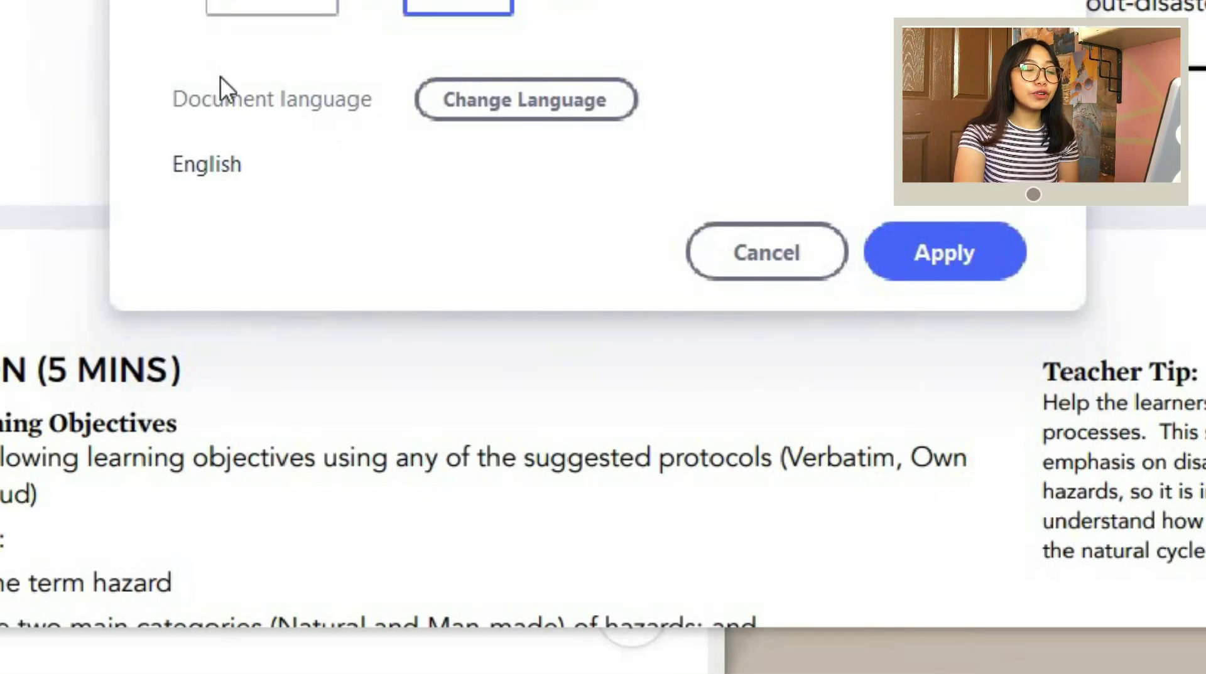
# Step: Add Português alongside English as OCR languages and run recognition on the hazards lesson
pyautogui.click(555, 100)
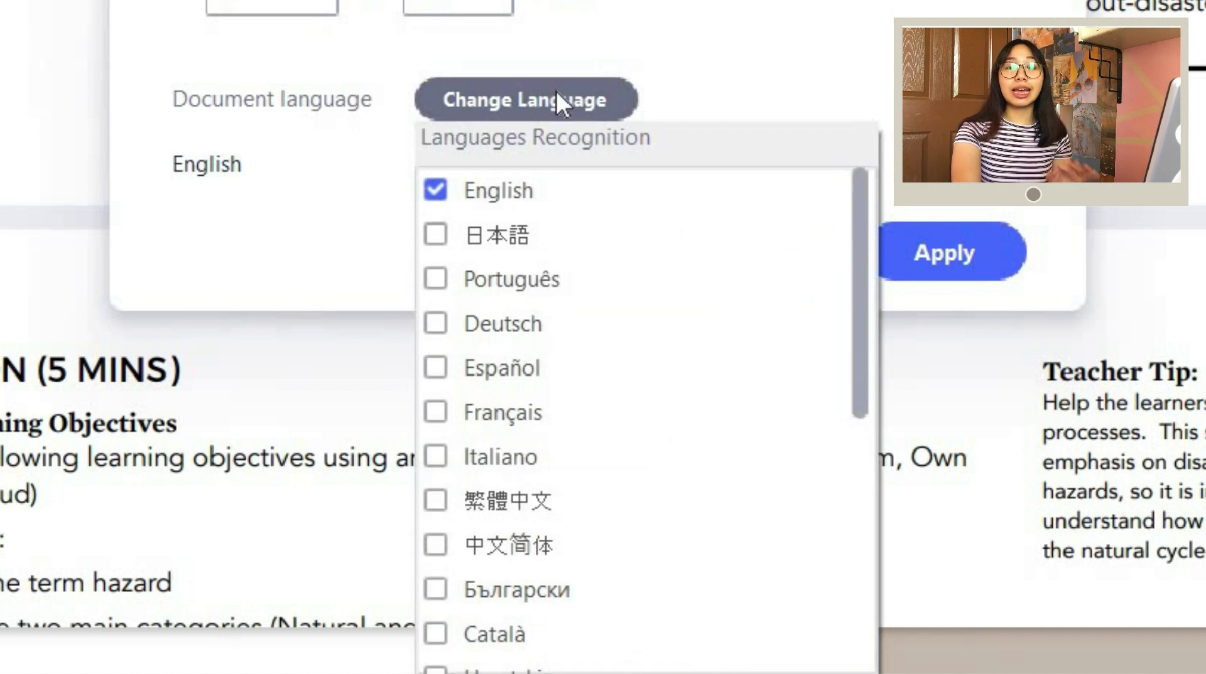
pyautogui.click(429, 275)
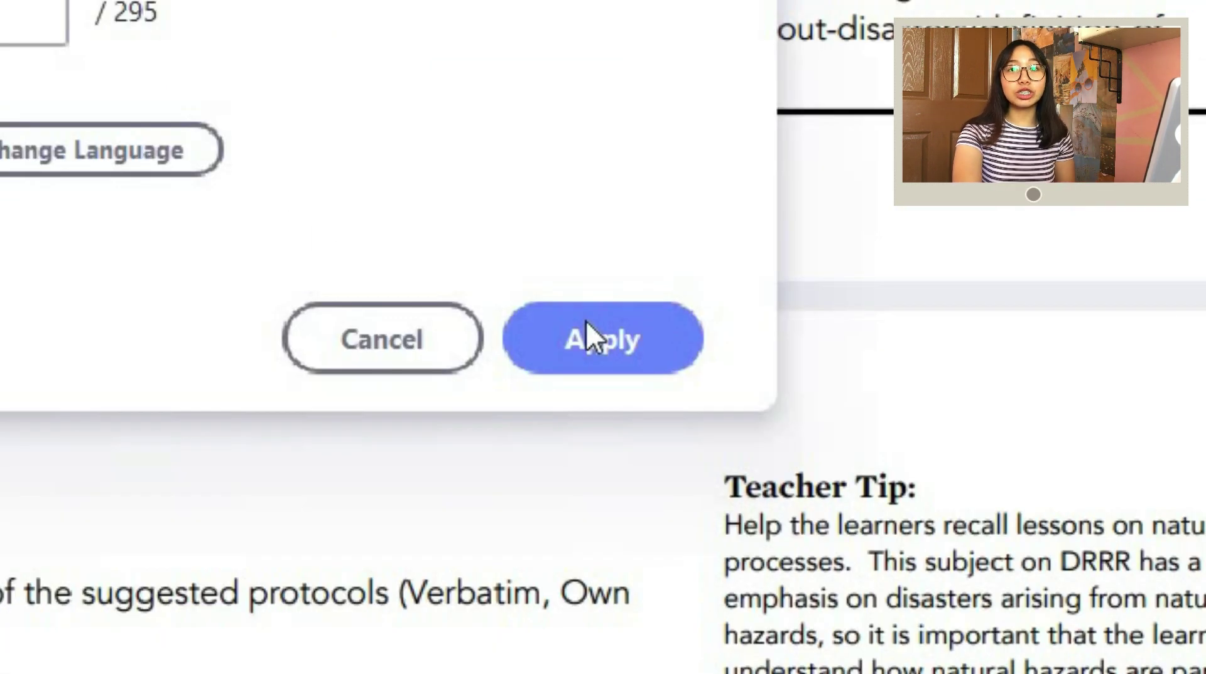
pyautogui.click(944, 252)
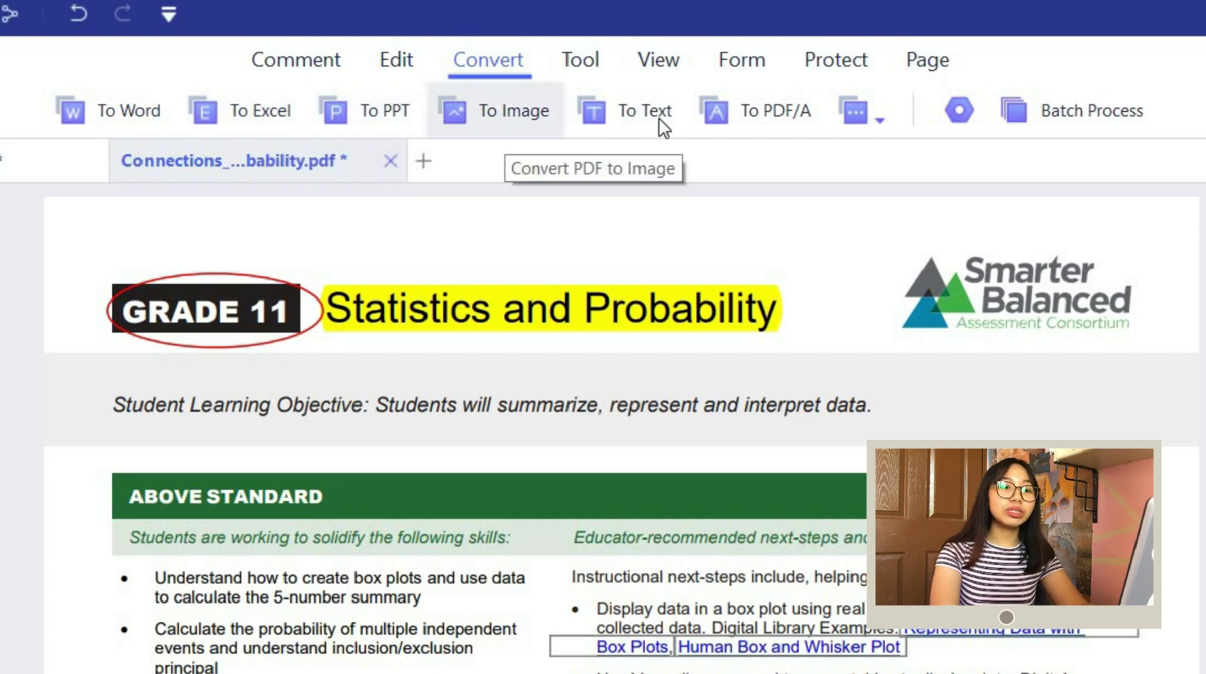
# Step: Convert the Grade 11 Statistics PDF to a .pptx file and show it in Downloads
pyautogui.click(879, 133)
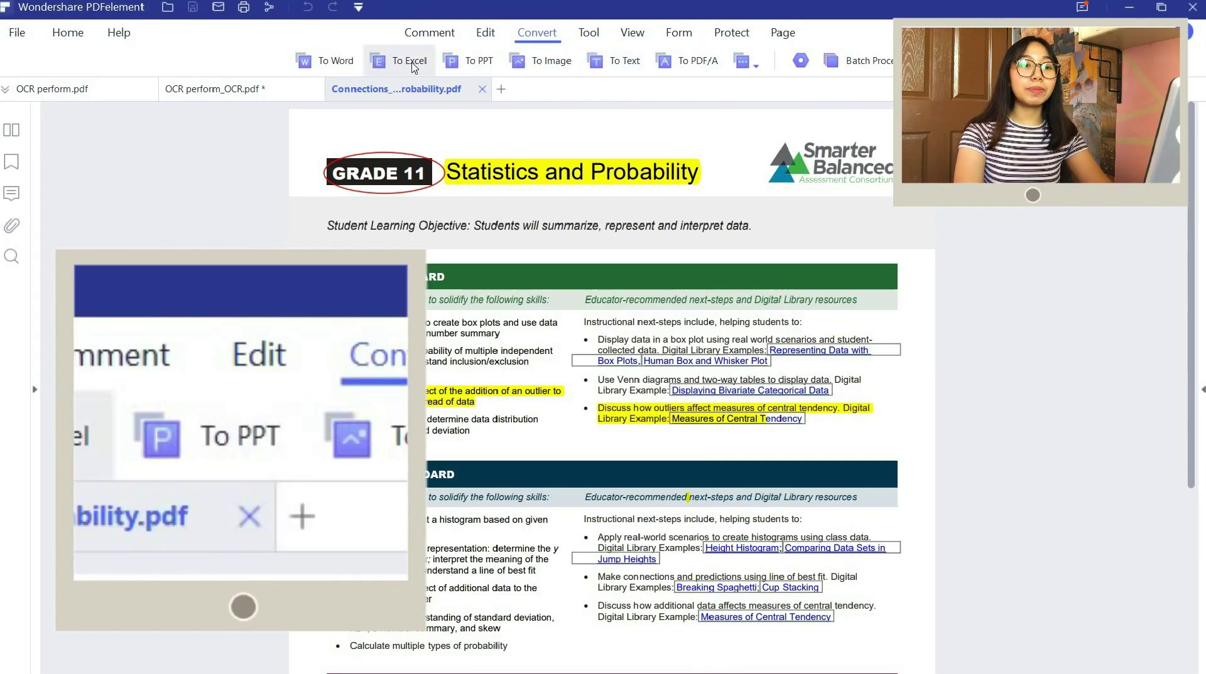
pyautogui.click(485, 66)
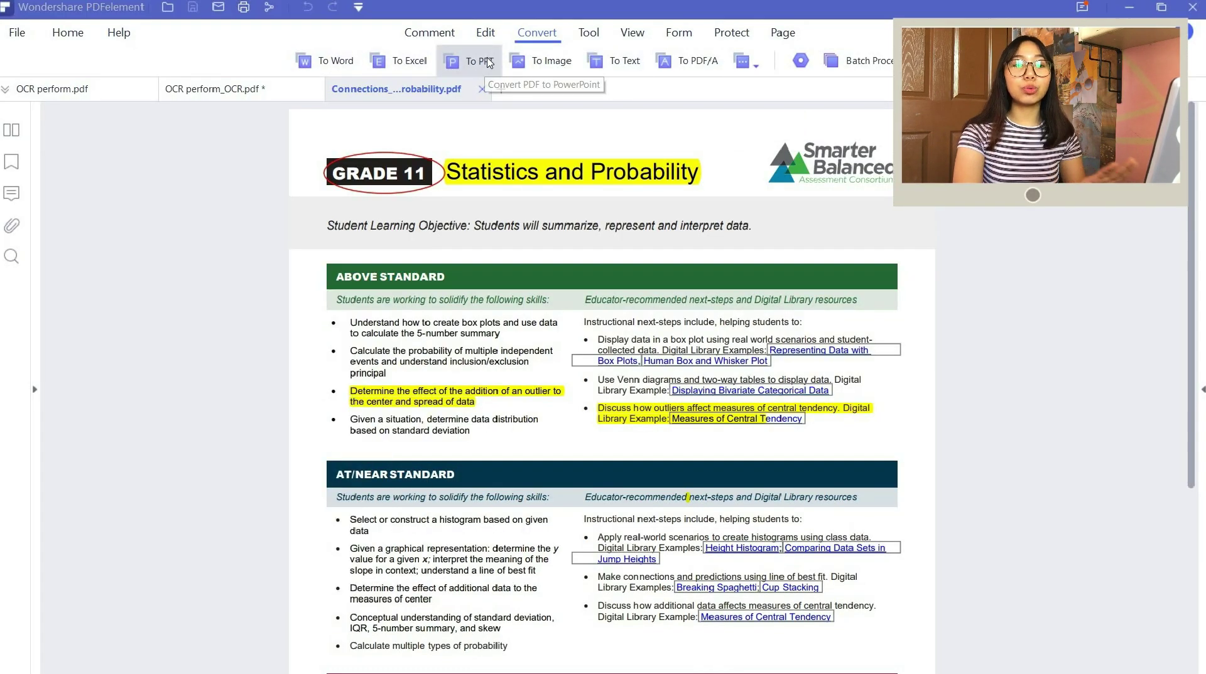
pyautogui.click(467, 348)
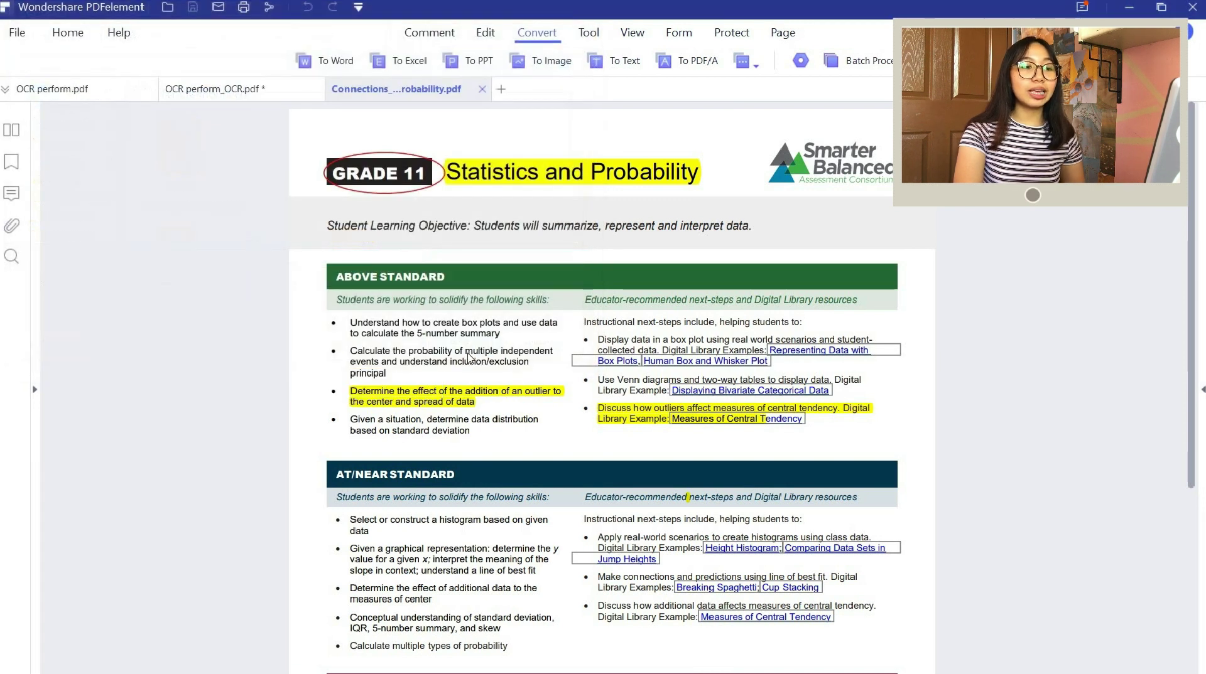
pyautogui.click(730, 389)
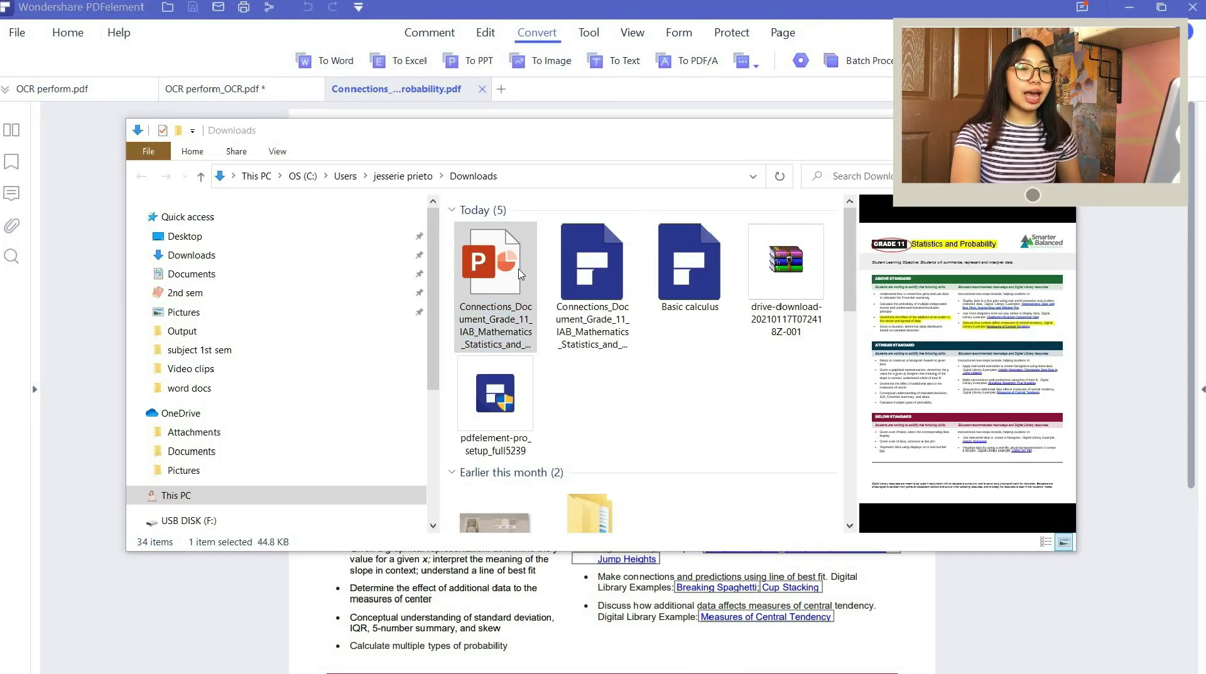
# Step: Open the .pptx in PowerPoint, fit the red ellipse around GRADE 11, and shift the logo
pyautogui.doubleClick(496, 260)
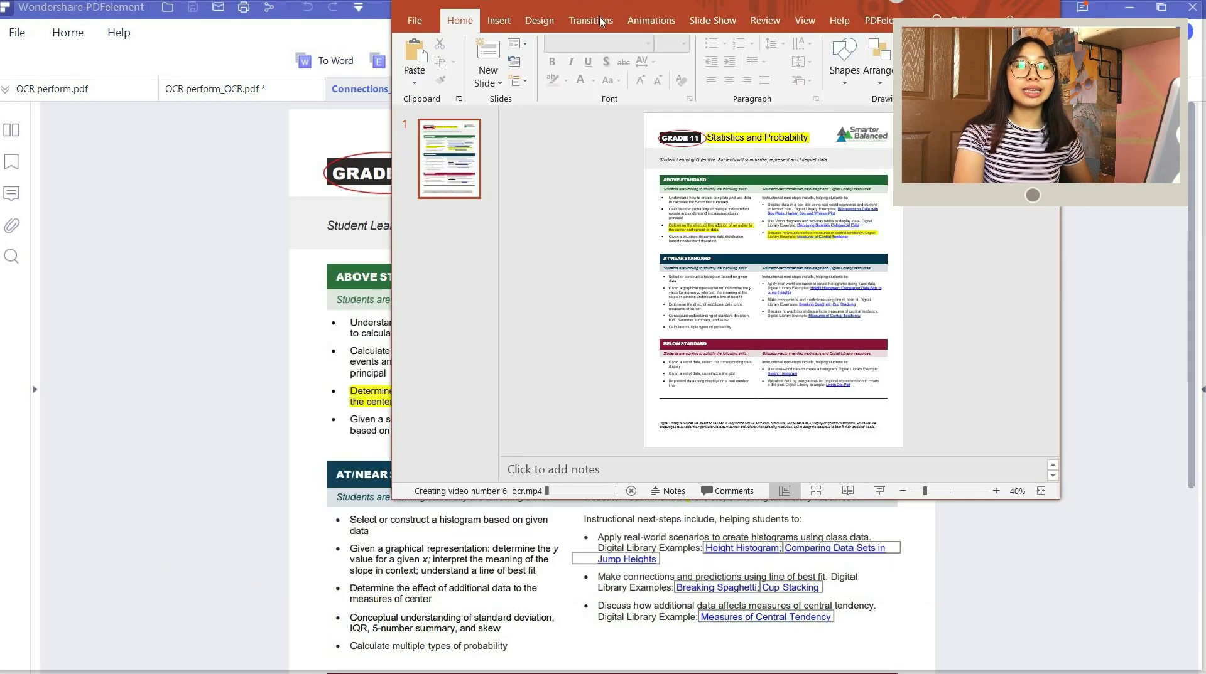
pyautogui.moveTo(412, 191)
pyautogui.mouseDown()
pyautogui.moveTo(428, 157)
pyautogui.moveTo(399, 181)
pyautogui.mouseUp()
pyautogui.moveTo(889, 182); pyautogui.dragTo(930, 183)
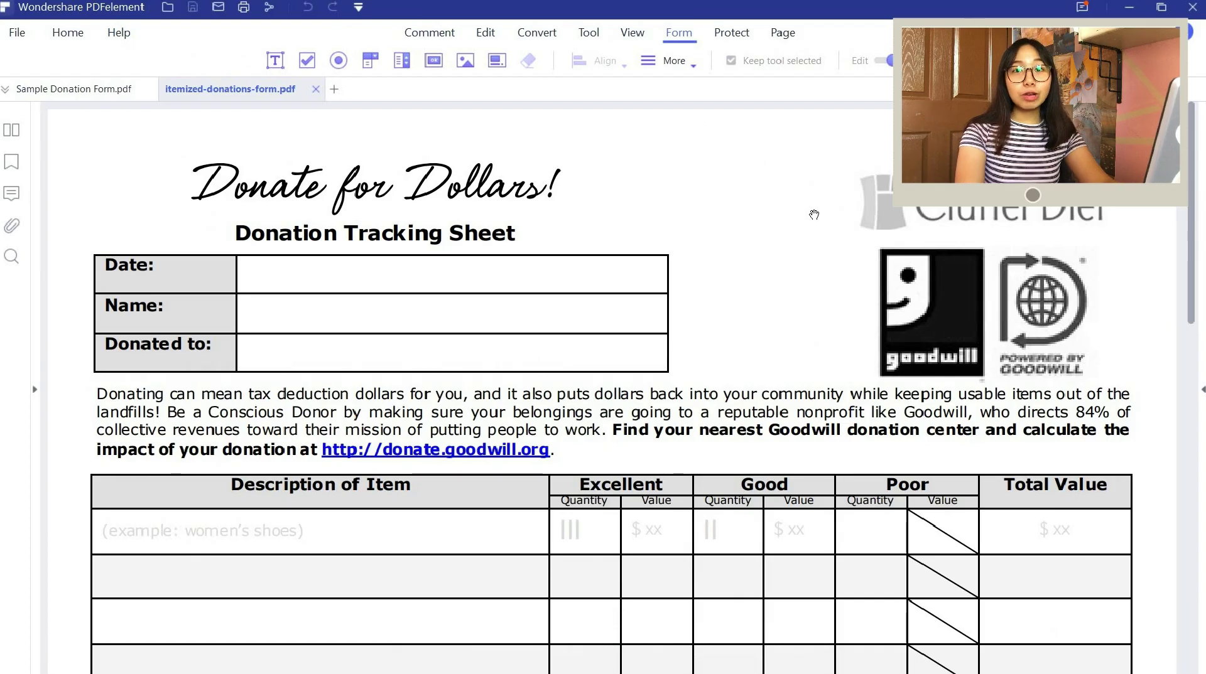
# Step: Add a text field beside Date, shrink it, and paste a copy into the Donated to row
pyautogui.scroll(-4, 813, 215)
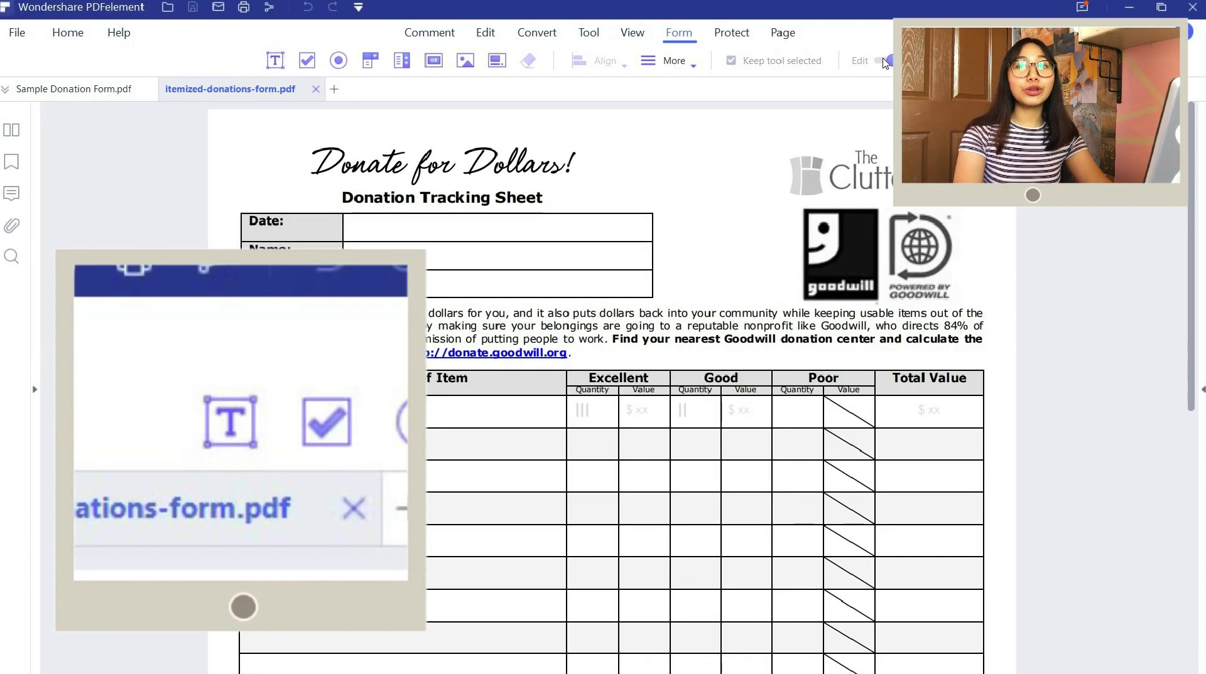
pyautogui.click(282, 61)
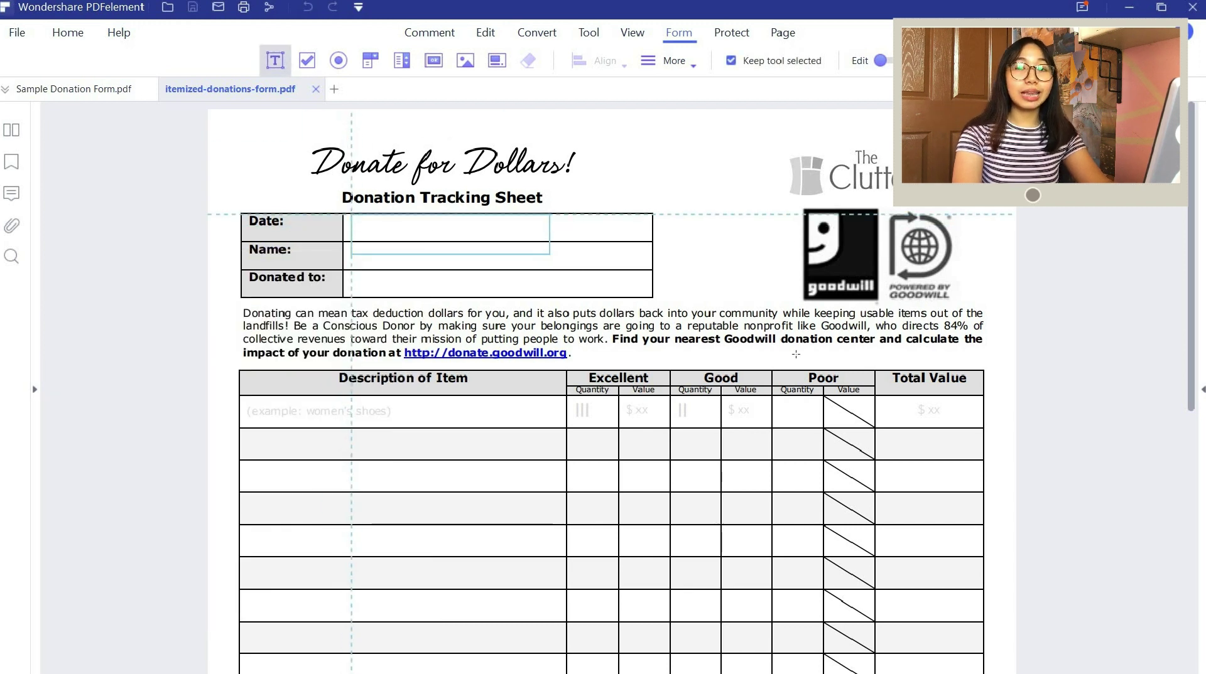
pyautogui.click(351, 215)
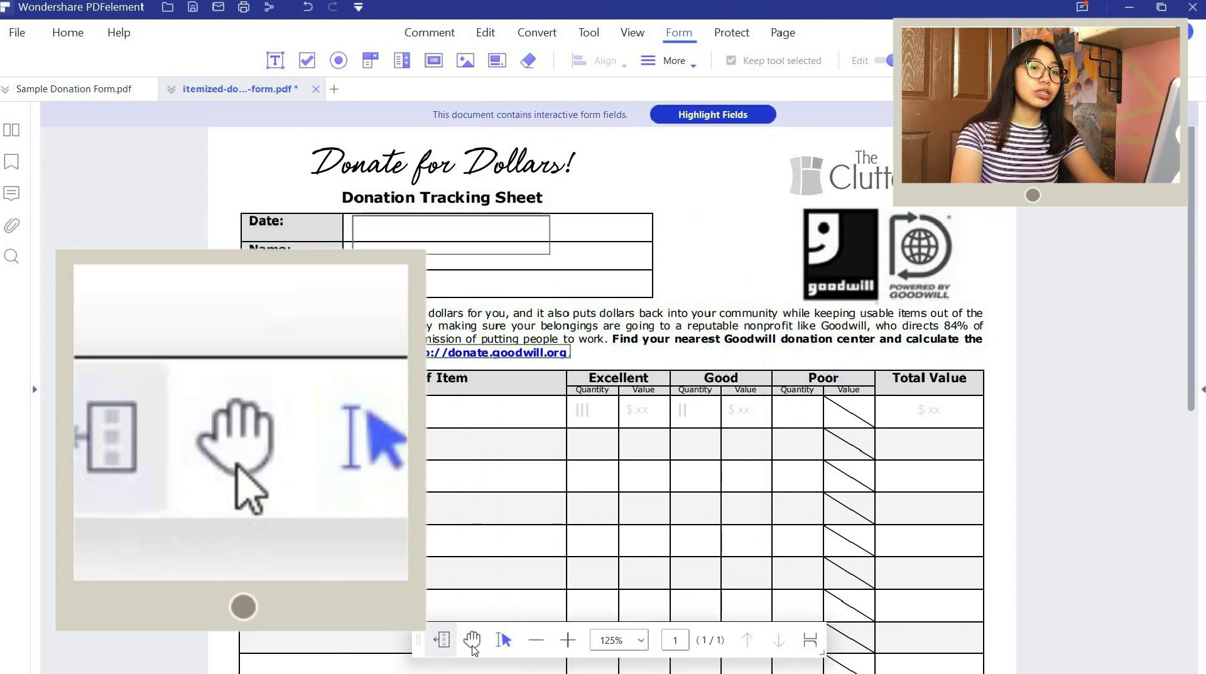
pyautogui.click(472, 646)
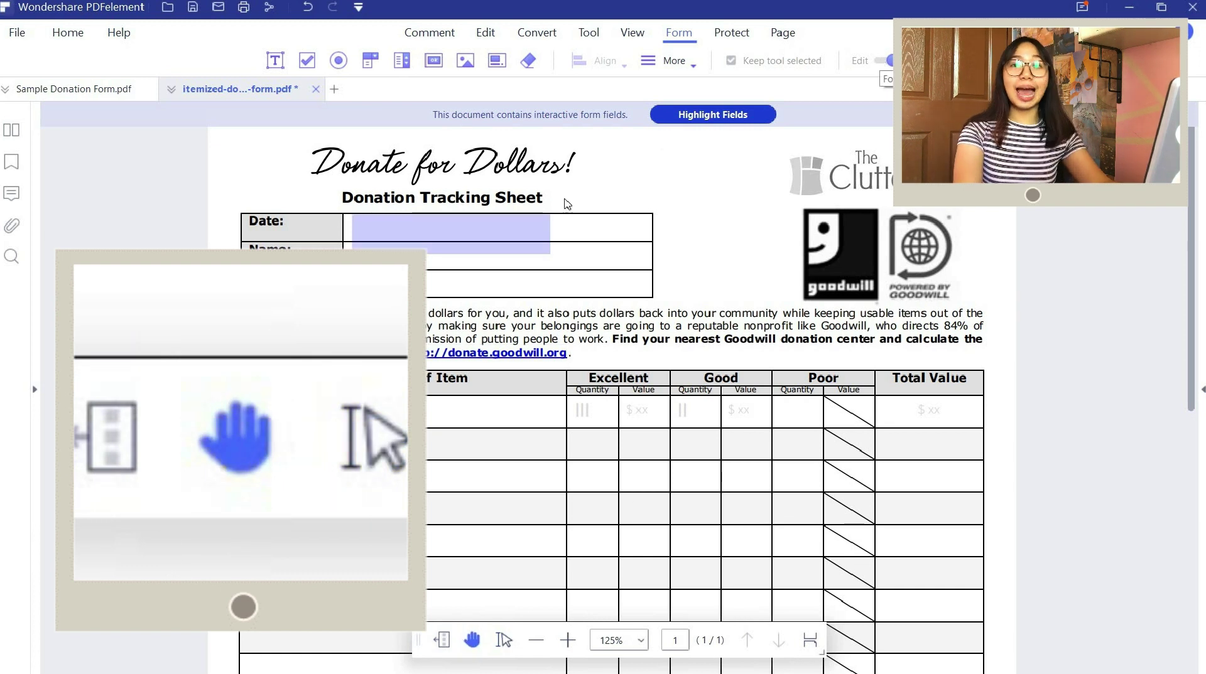
pyautogui.moveTo(551, 253); pyautogui.dragTo(540, 240)
pyautogui.hotkey('ctrl', 'v')
pyautogui.moveTo(508, 247); pyautogui.dragTo(493, 290)
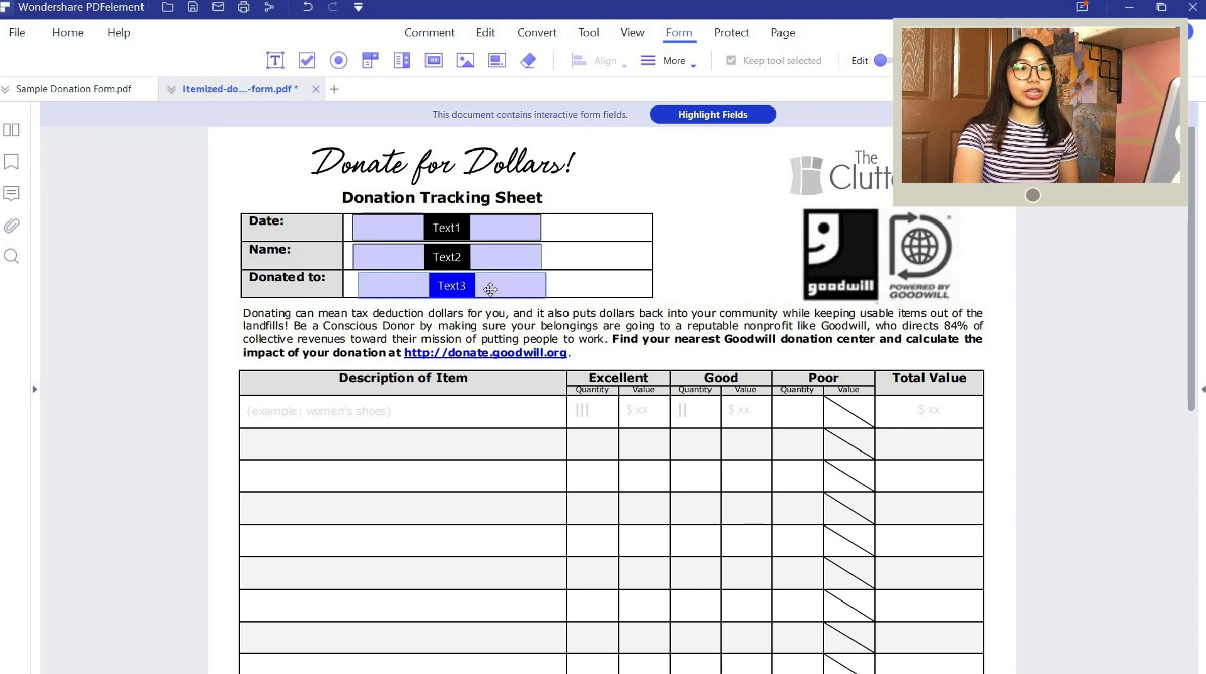
# Step: Add a check box in the Excellent Value cell
pyautogui.scroll(-1, 883, 401)
pyautogui.scroll(-1, 914, 324)
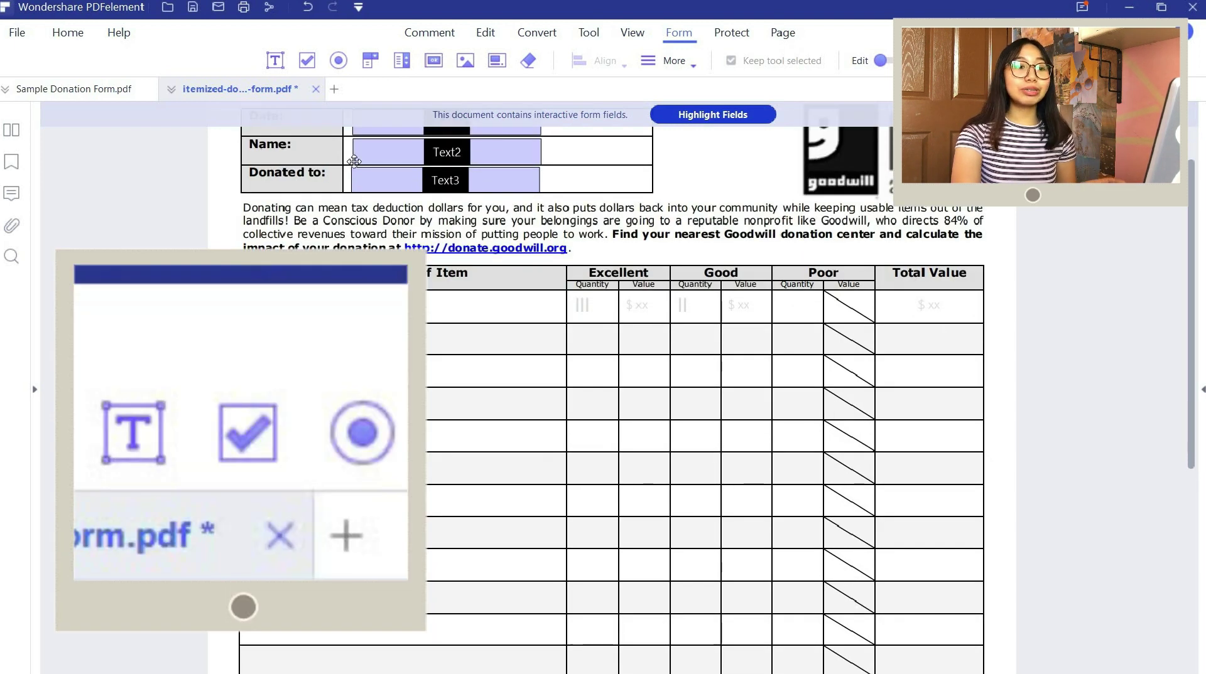
pyautogui.click(307, 60)
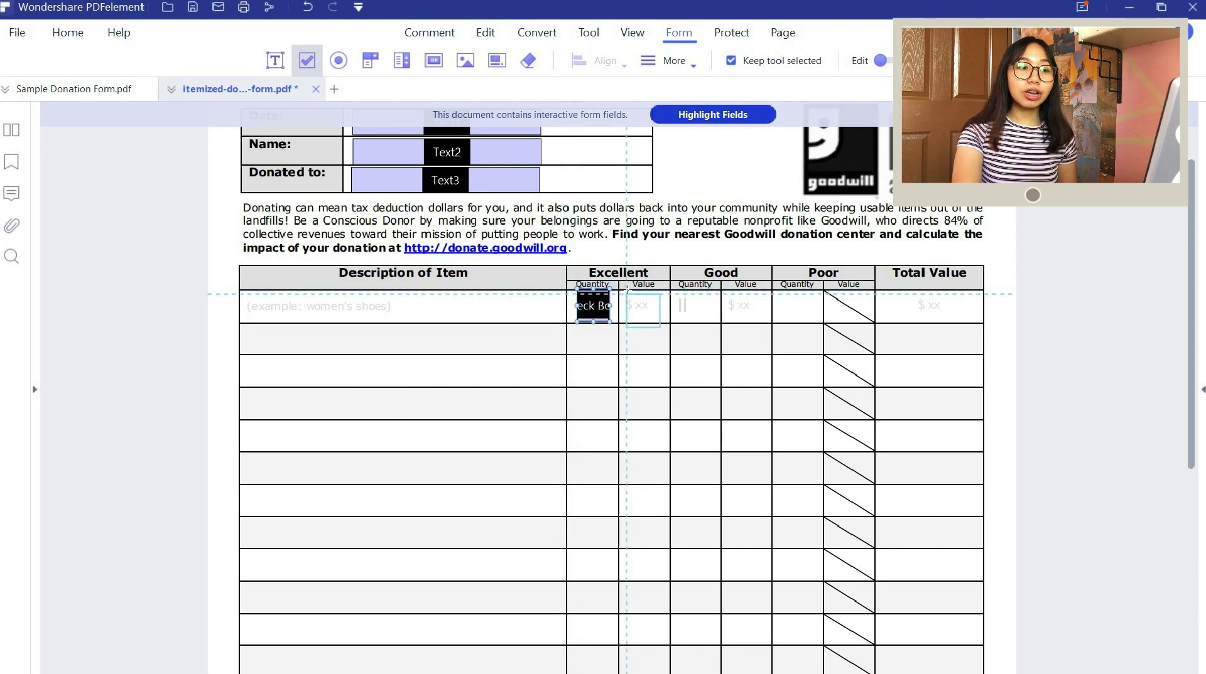
pyautogui.click(627, 290)
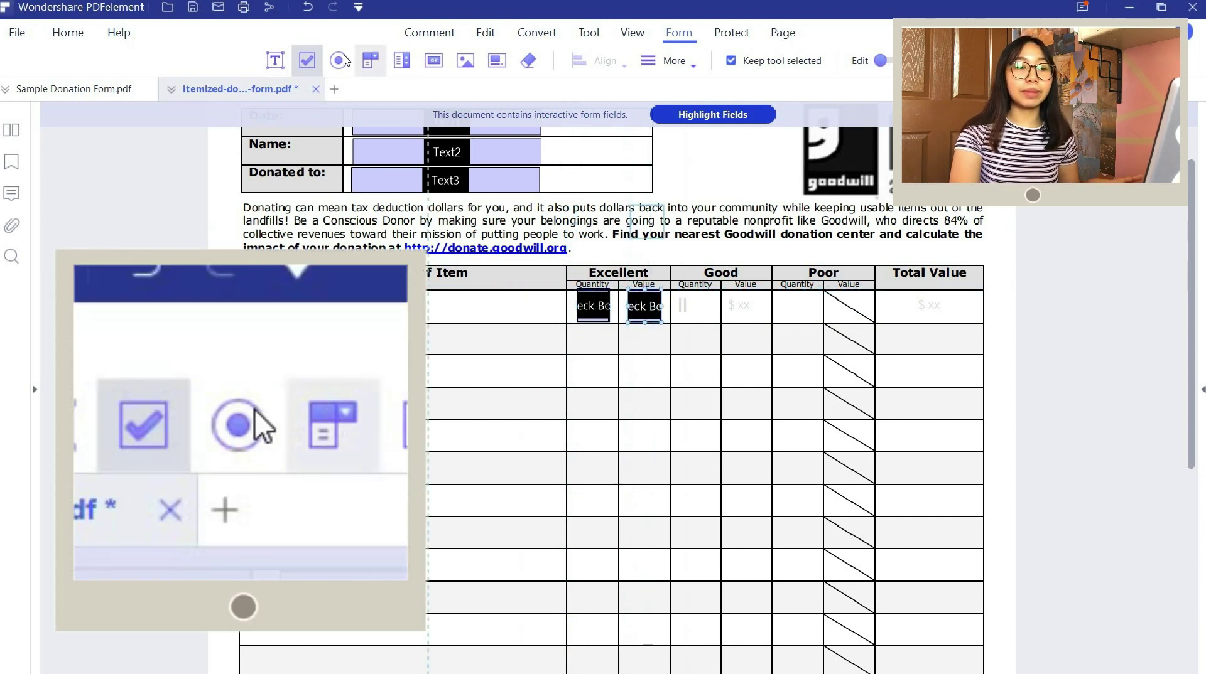
# Step: Add five radio buttons under the Excellent, Good and Poor Quantity/Value columns
pyautogui.click(350, 60)
pyautogui.click(679, 389)
pyautogui.click(725, 389)
pyautogui.click(778, 388)
pyautogui.click(630, 389)
pyautogui.click(573, 386)
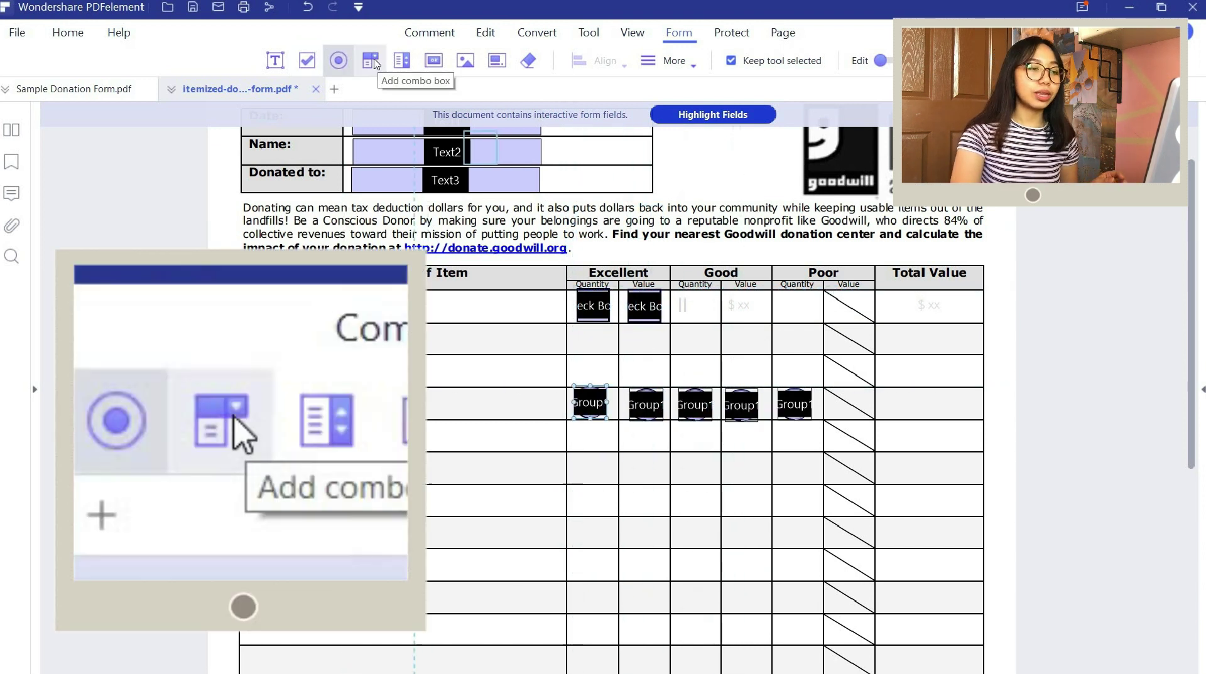
# Step: Place Combo Box1 in an empty Description of Item row
pyautogui.click(370, 60)
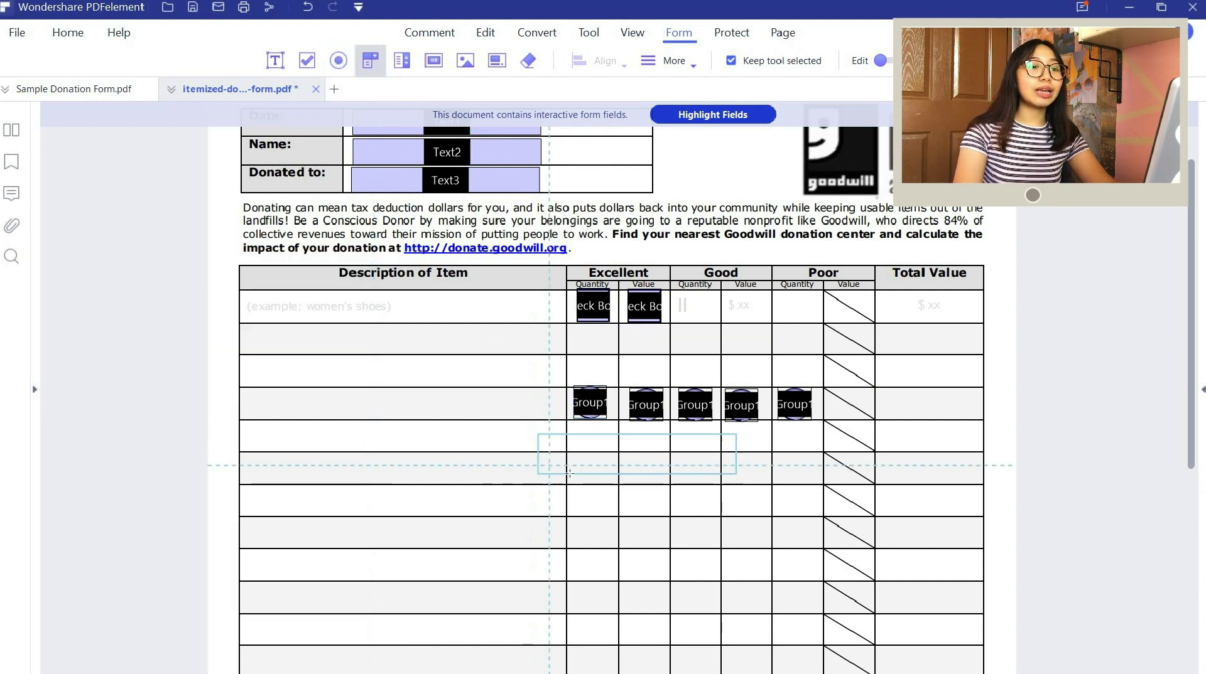
pyautogui.click(384, 468)
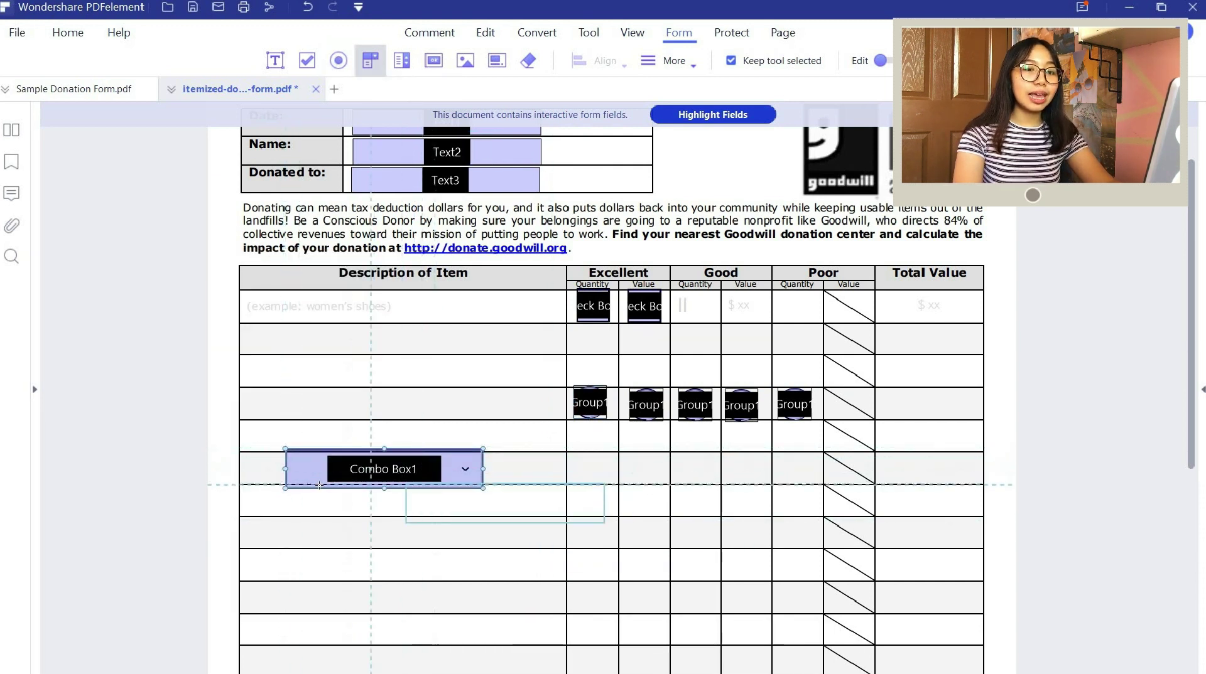
pyautogui.click(882, 60)
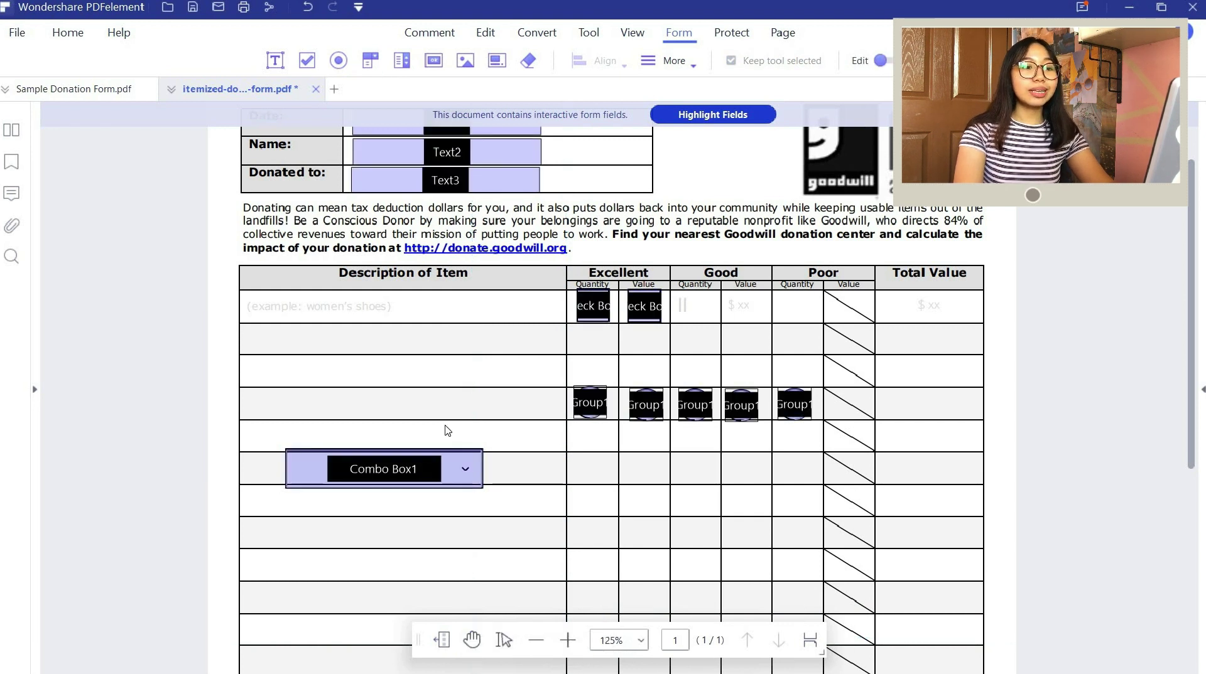
# Step: Give Combo Box1 the list items good, best, worst, bad and perfect
pyautogui.doubleClick(436, 474)
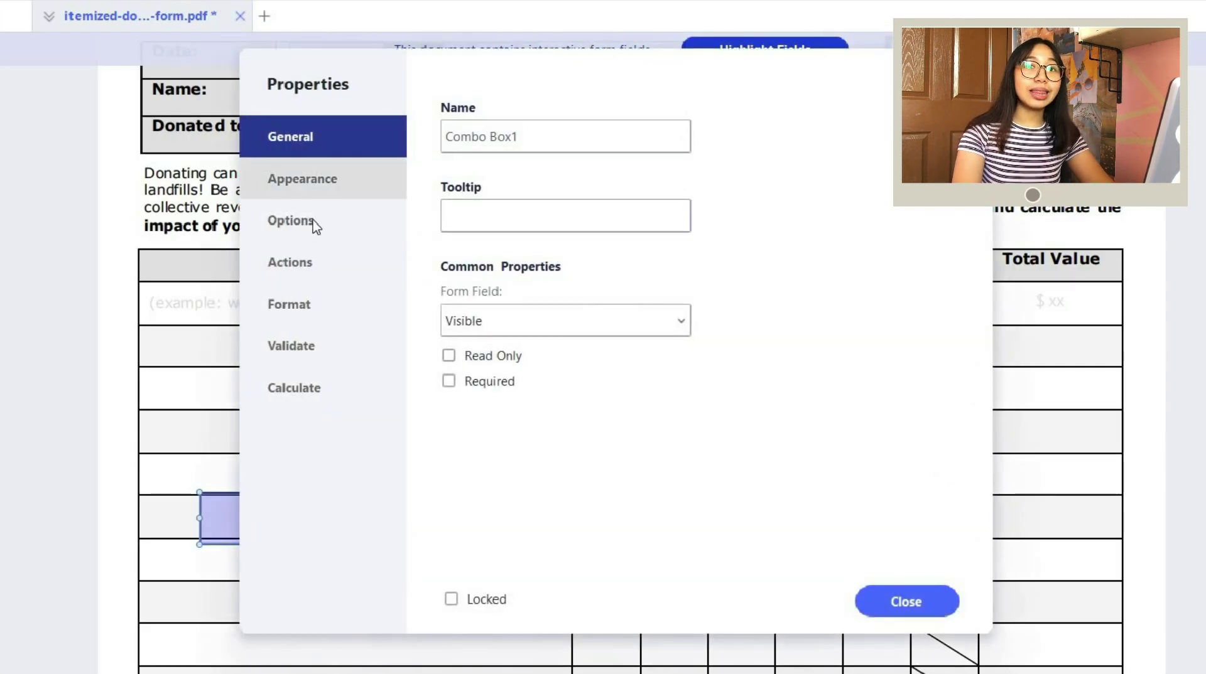
pyautogui.click(355, 245)
pyautogui.write('good')
pyautogui.press('Return')
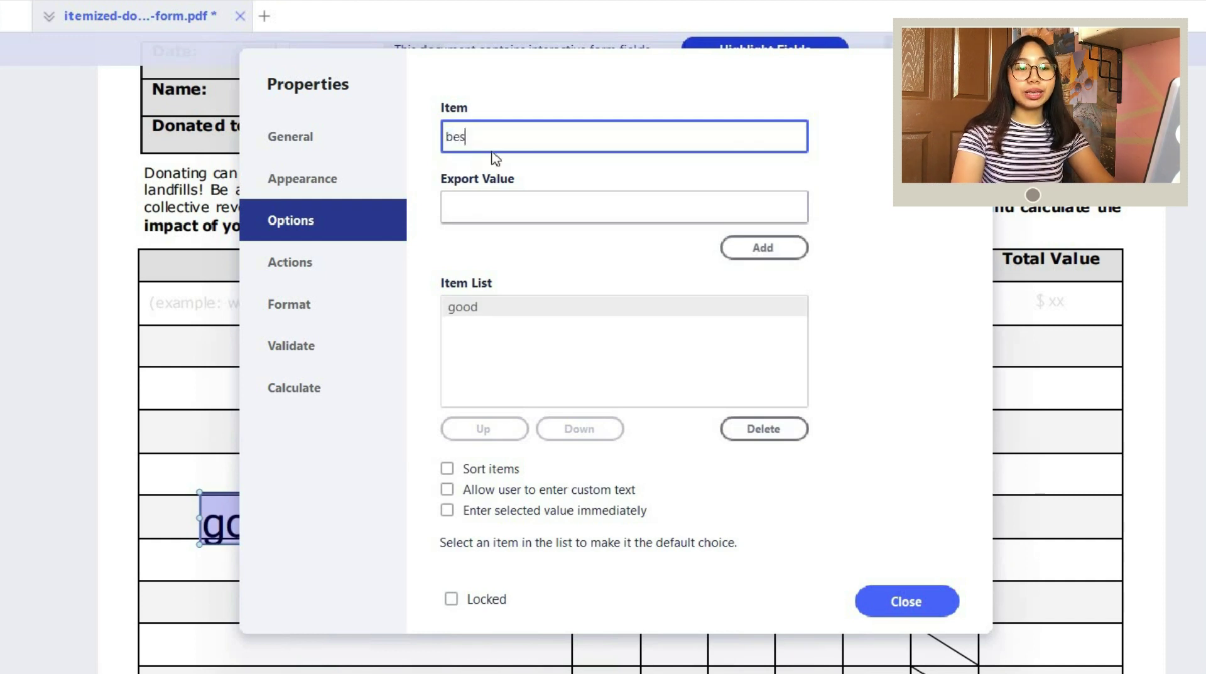
pyautogui.write('besy')
pyautogui.press('BackSpace')
pyautogui.write('t')
pyautogui.press('Return')
pyautogui.write('worst')
pyautogui.press('Return')
pyautogui.write('b')
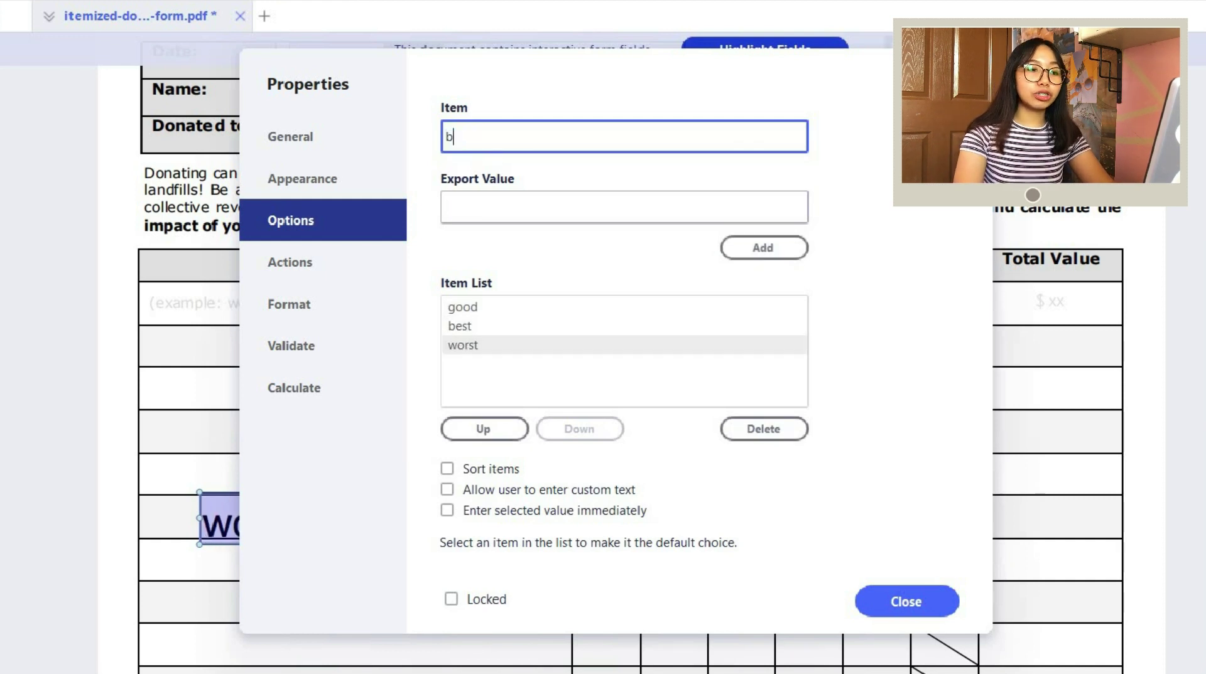
pyautogui.write('ad')
pyautogui.press('Return')
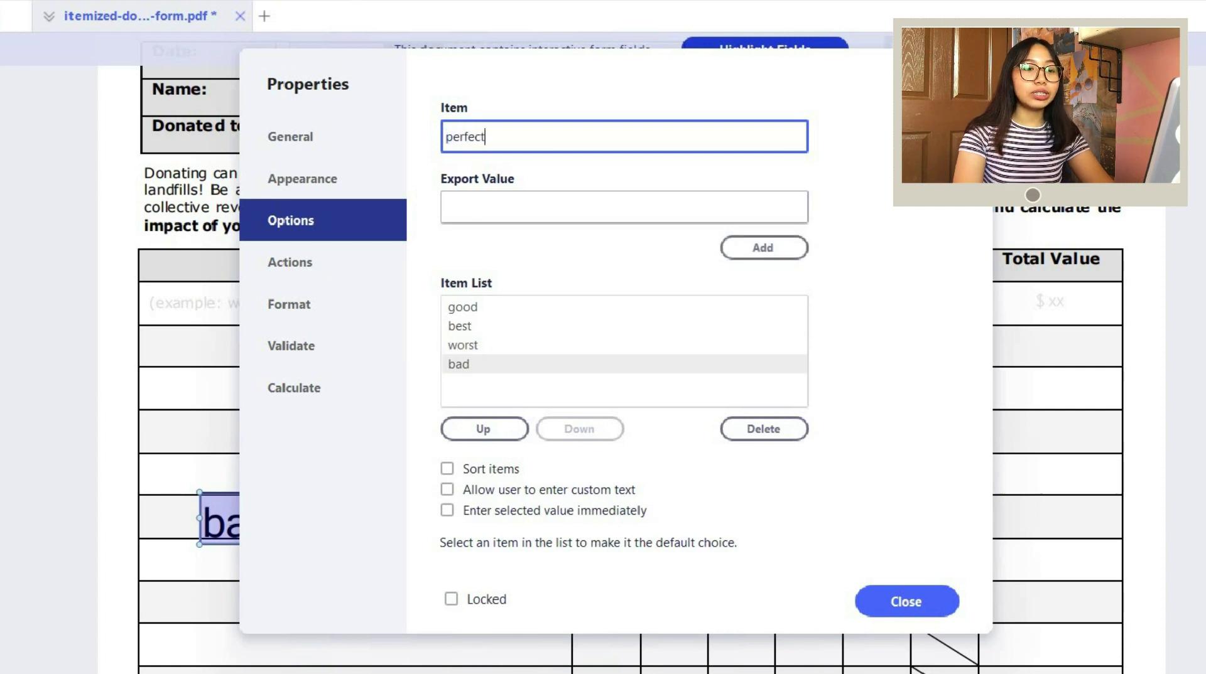
pyautogui.press('Return')
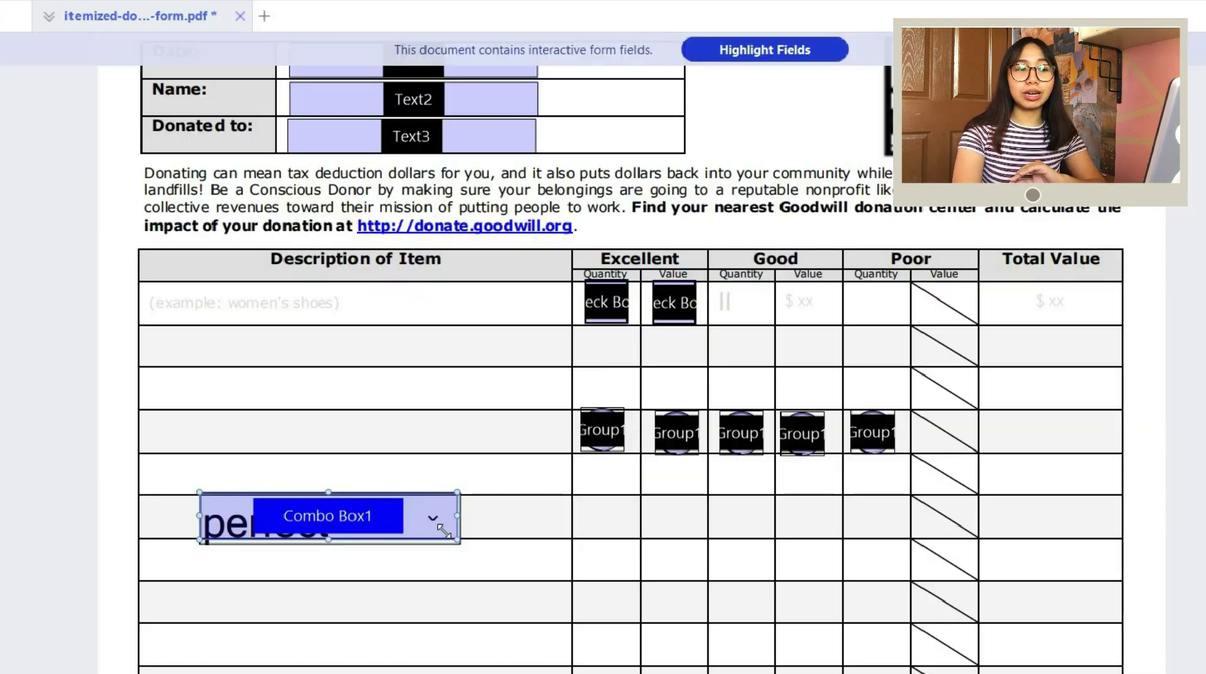
# Step: Shrink Combo Box1 and paste a copy into the third Description row
pyautogui.moveTo(460, 544); pyautogui.dragTo(448, 538)
pyautogui.hotkey('ctrl', 'c')
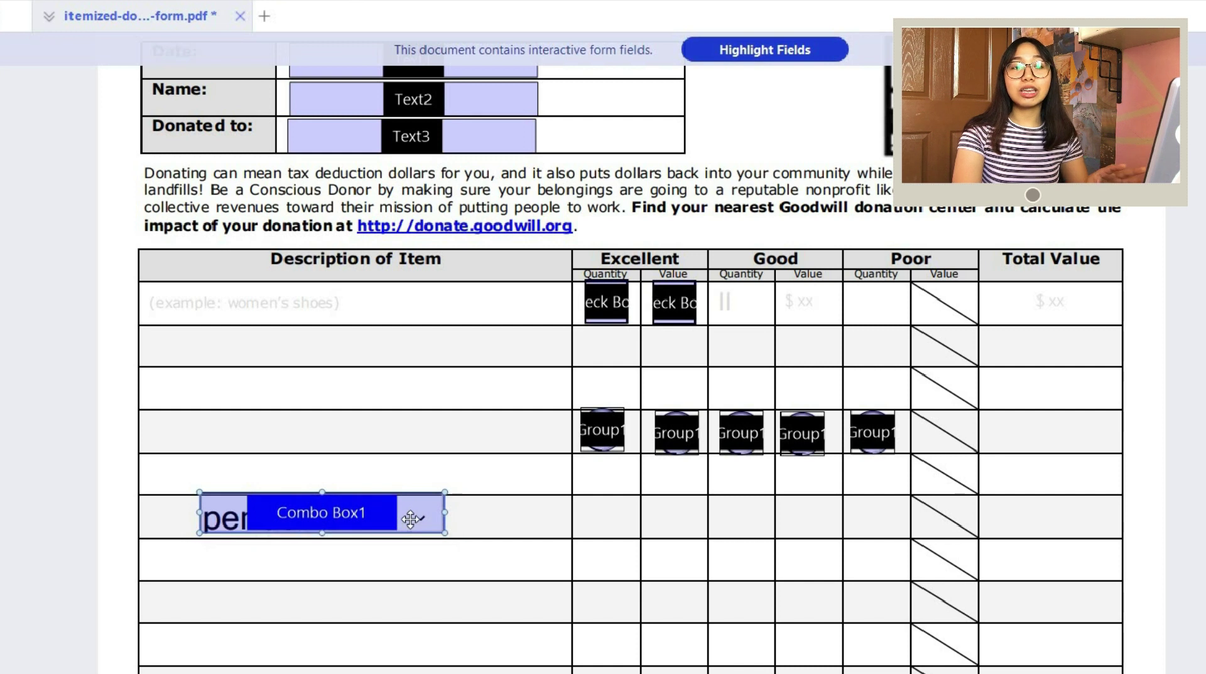
pyautogui.hotkey('ctrl', 'v')
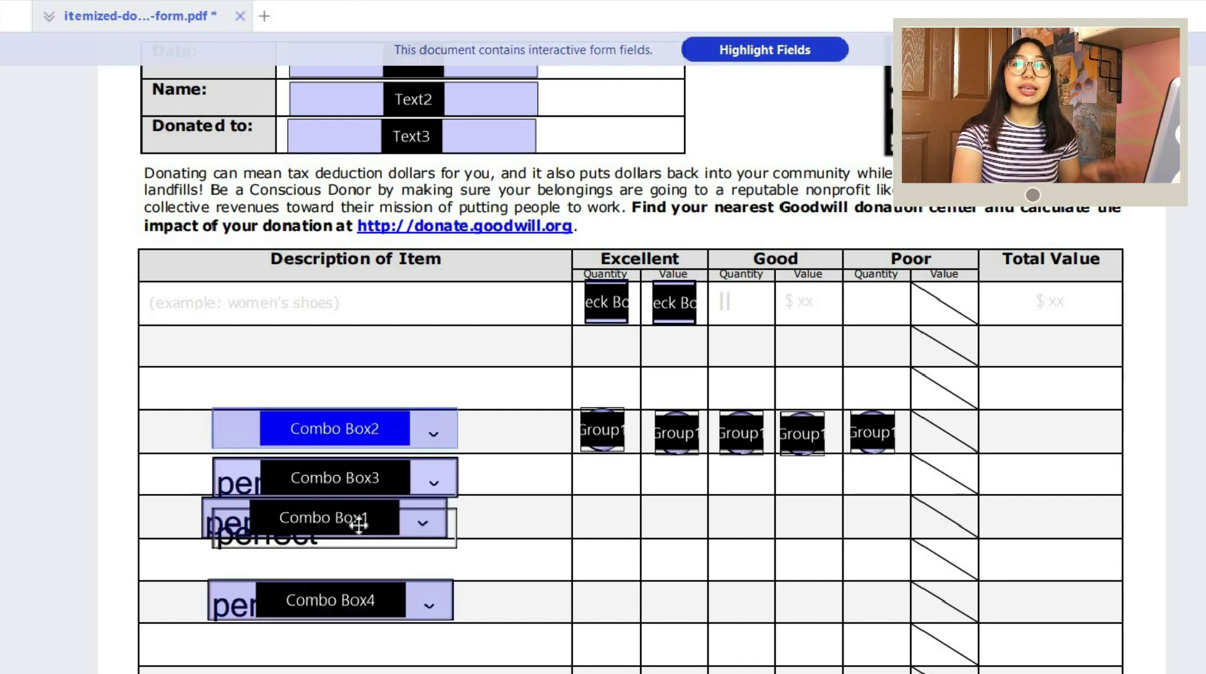
pyautogui.moveTo(349, 519); pyautogui.dragTo(371, 399)
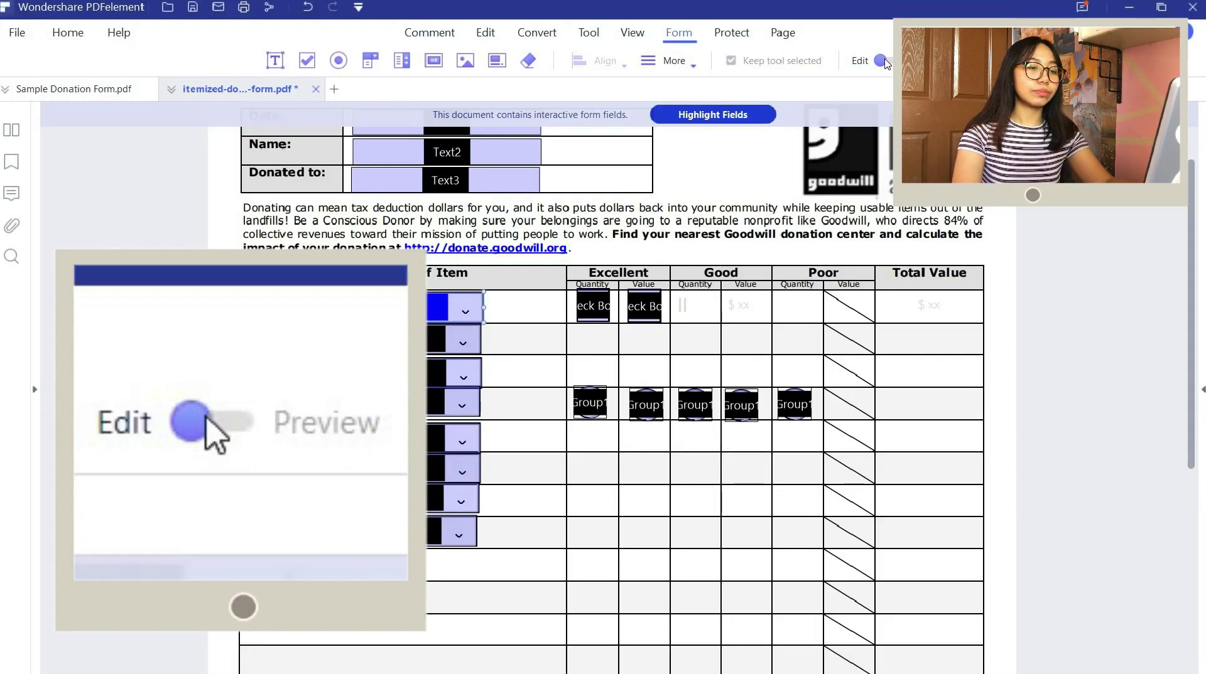
pyautogui.click(886, 61)
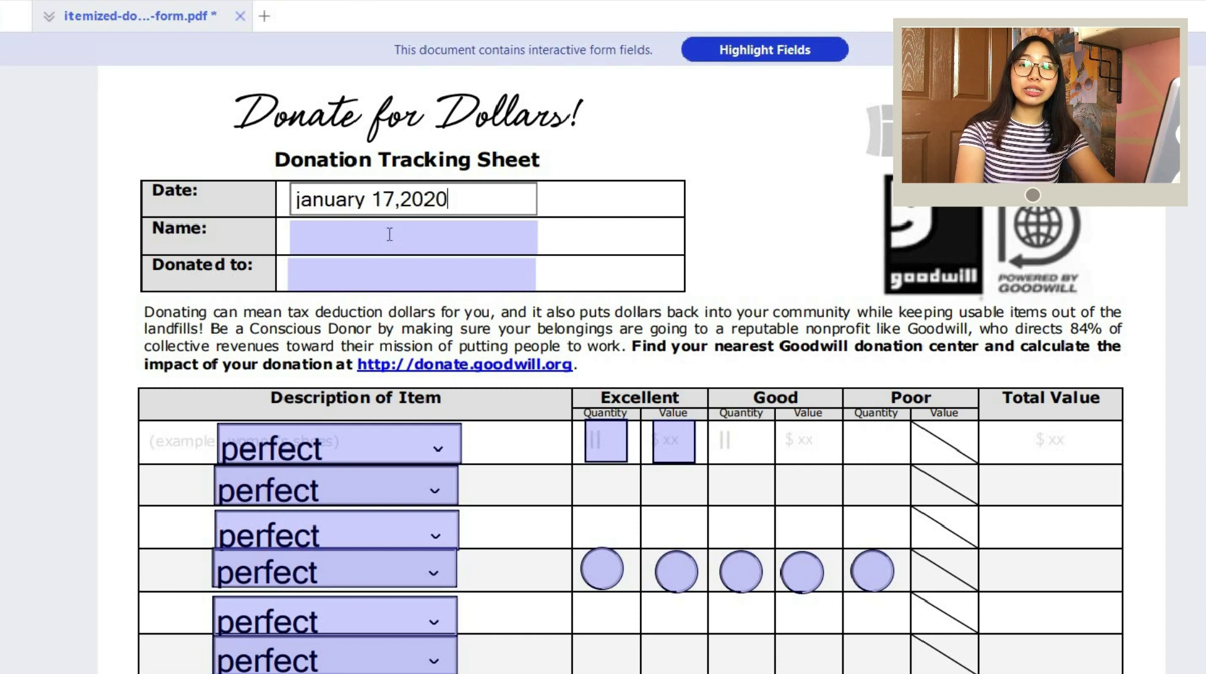
# Step: Fill in the Name and Donated to fields in preview
pyautogui.click(389, 234)
pyautogui.write('rainbow unicorn')
pyautogui.press('Tab')
pyautogui.write('pink pant')
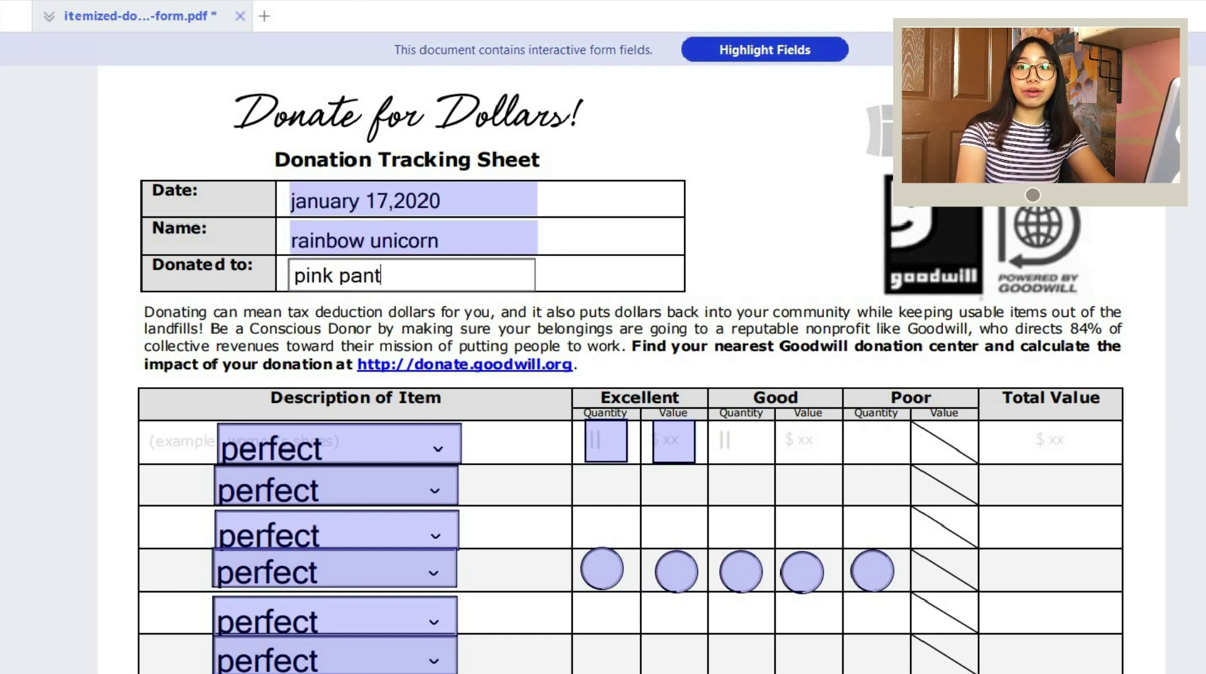
# Step: Test the Excellent Quantity and Value check boxes, then select the first rating circle in row 4
pyautogui.click(611, 441)
pyautogui.scroll(-3, 611, 441)
pyautogui.click(673, 242)
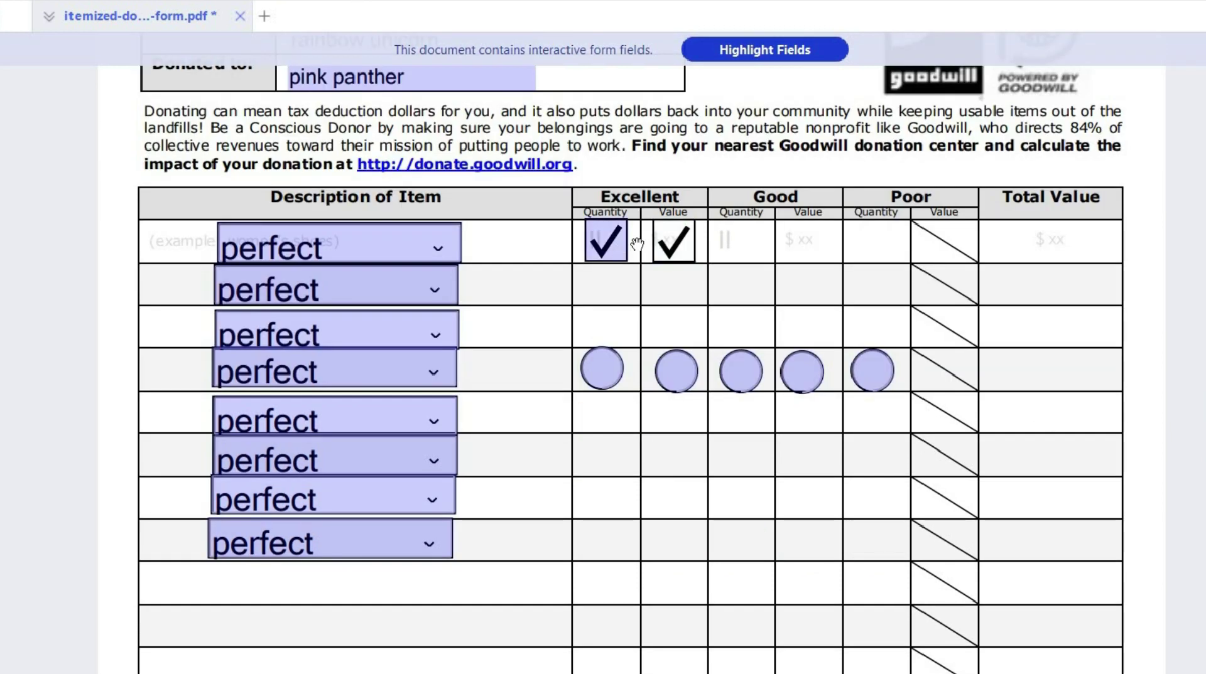
pyautogui.click(609, 241)
pyautogui.click(672, 248)
pyautogui.click(683, 380)
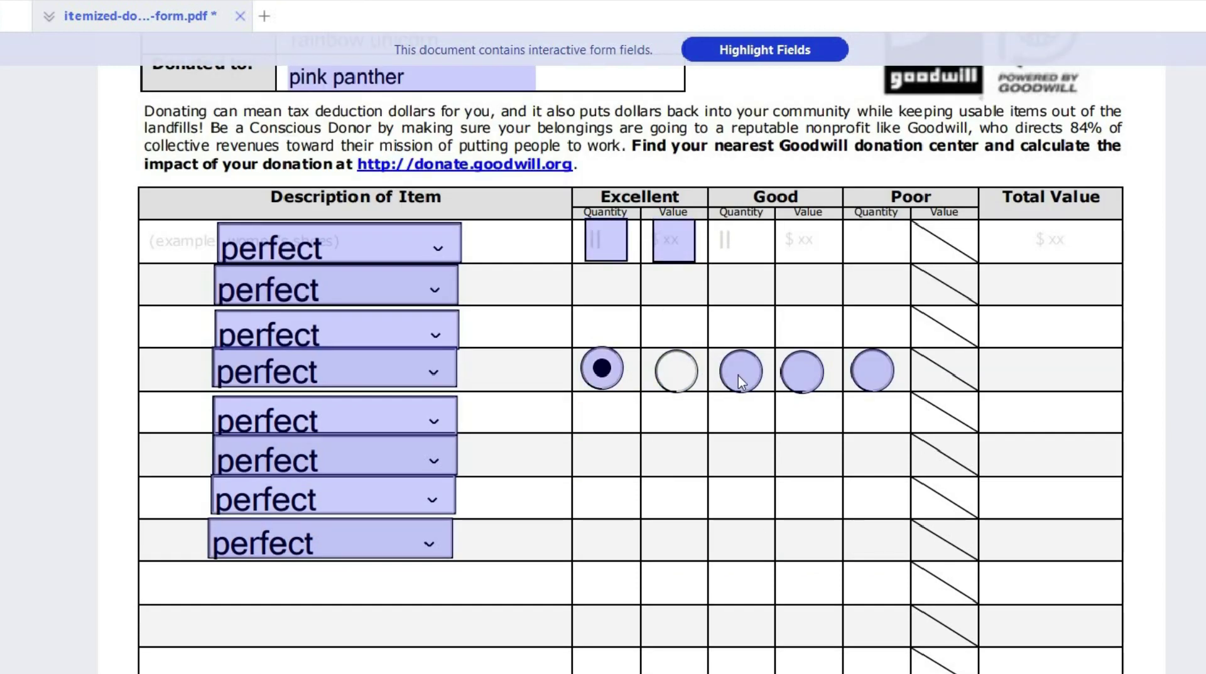
# Step: Choose 'bad' in the first row's description dropdown
pyautogui.click(394, 259)
pyautogui.hotkey('alt', 'Down')
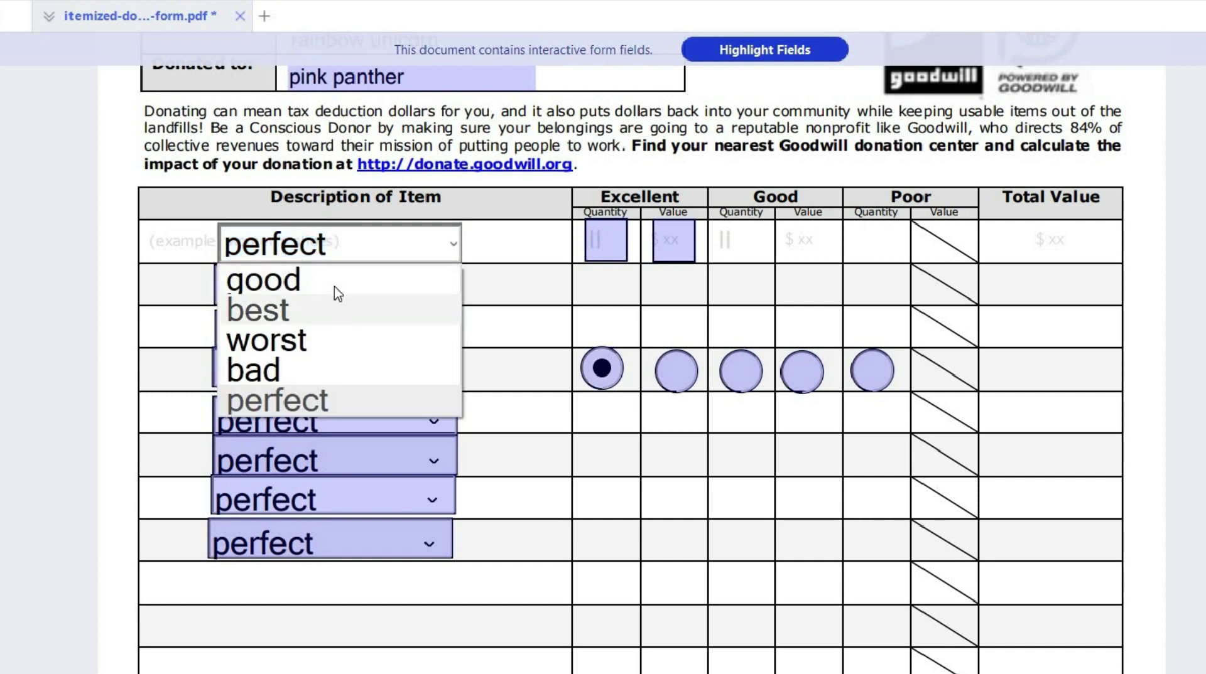
pyautogui.click(387, 359)
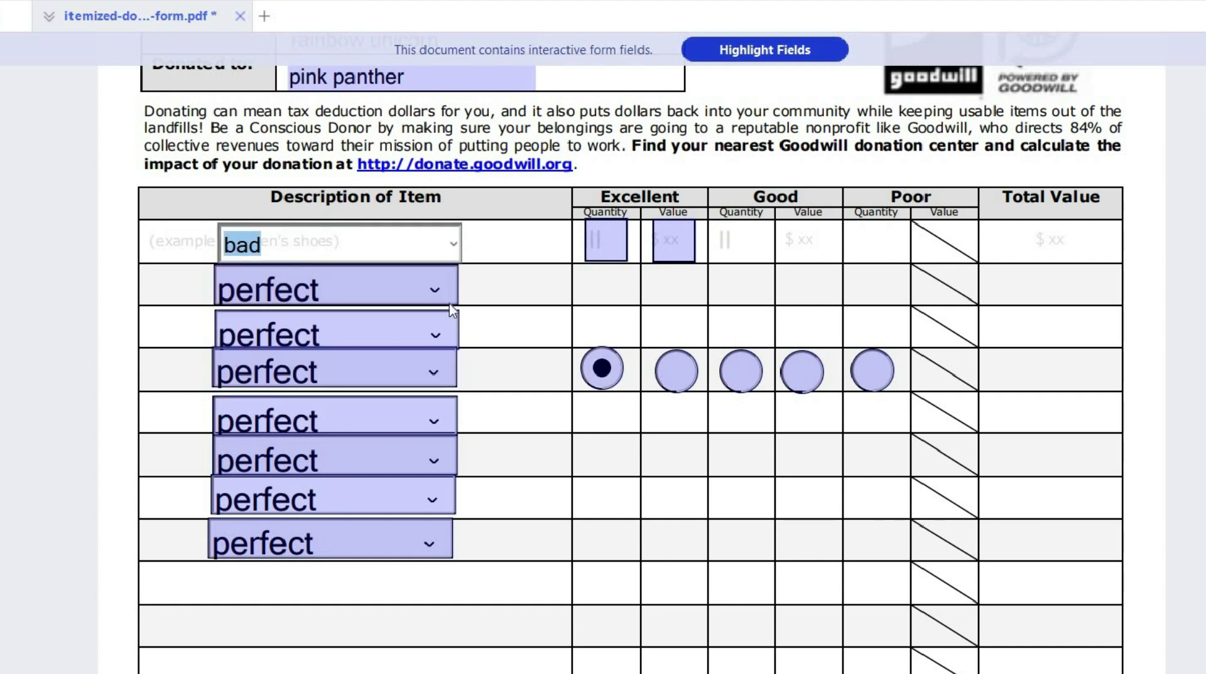
pyautogui.click(442, 295)
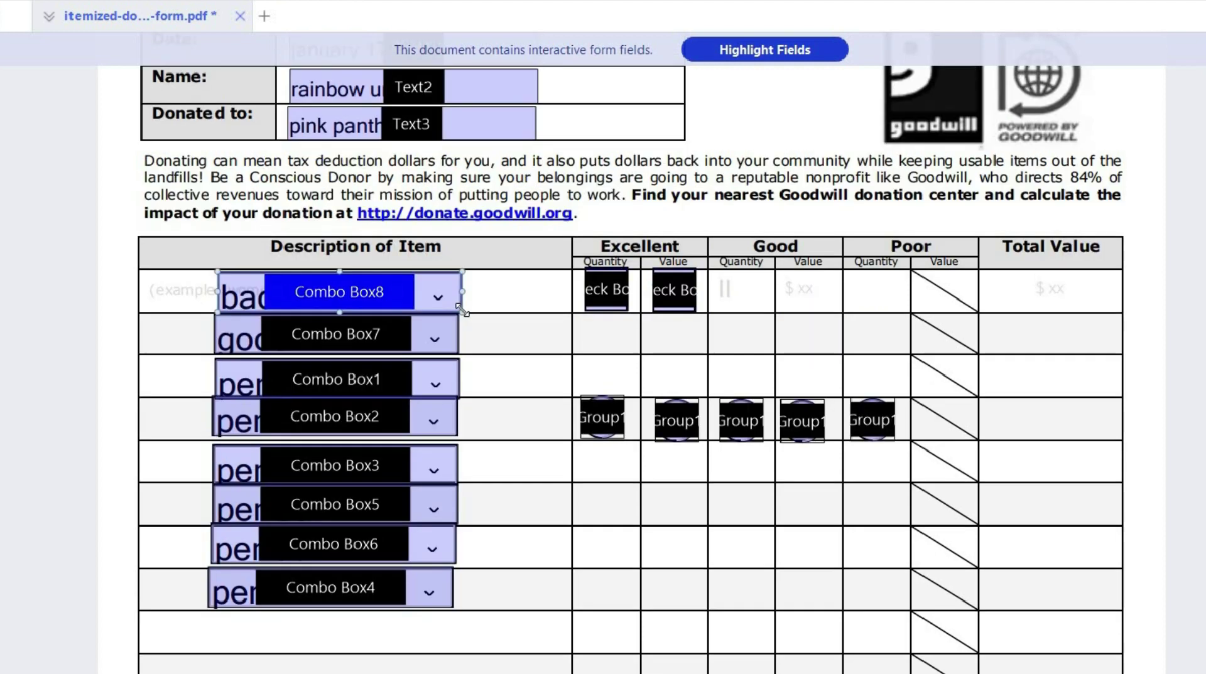
# Step: Widen Combo Box8, delete seven narrow dropdowns, and choose 'best' in the third row
pyautogui.moveTo(462, 301); pyautogui.dragTo(569, 297)
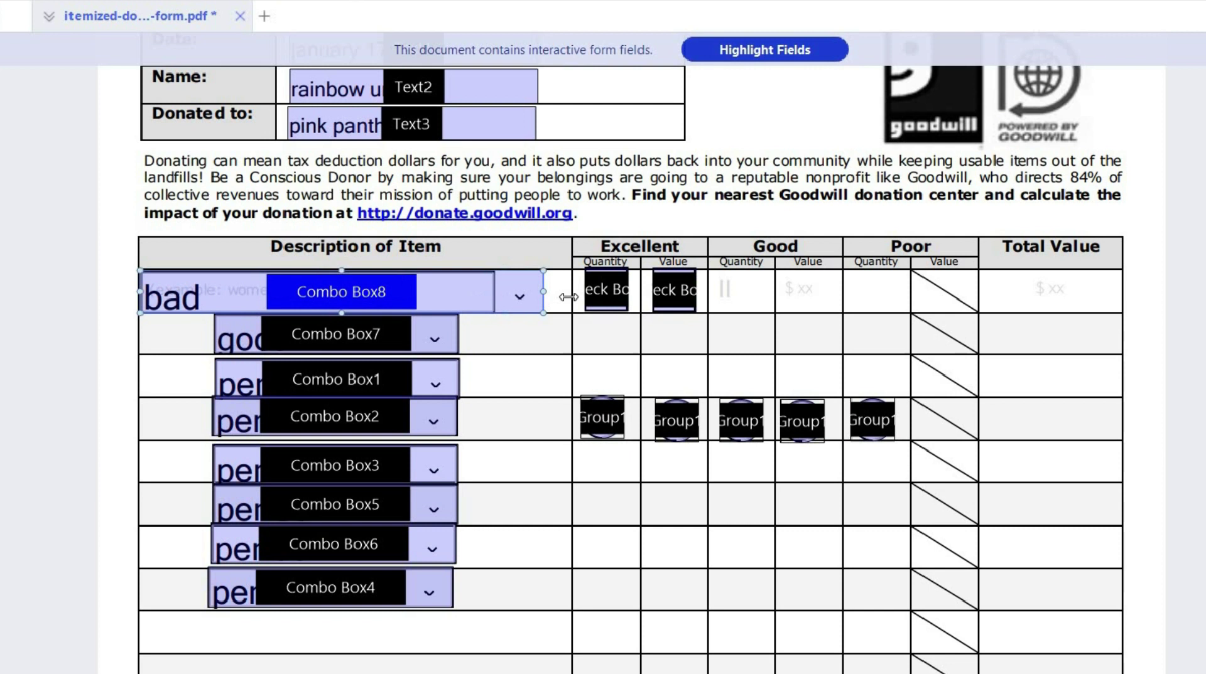
pyautogui.click(451, 333)
pyautogui.keyDown('ctrl'); pyautogui.click(442, 376); pyautogui.keyUp('ctrl')
pyautogui.keyDown('ctrl'); pyautogui.click(444, 417); pyautogui.keyUp('ctrl')
pyautogui.keyDown('ctrl'); pyautogui.click(445, 468); pyautogui.keyUp('ctrl')
pyautogui.keyDown('ctrl'); pyautogui.click(446, 504); pyautogui.keyUp('ctrl')
pyautogui.keyDown('ctrl'); pyautogui.click(440, 545); pyautogui.keyUp('ctrl')
pyautogui.keyDown('ctrl'); pyautogui.click(431, 584); pyautogui.keyUp('ctrl')
pyautogui.rightClick(423, 566)
pyautogui.click(494, 611)
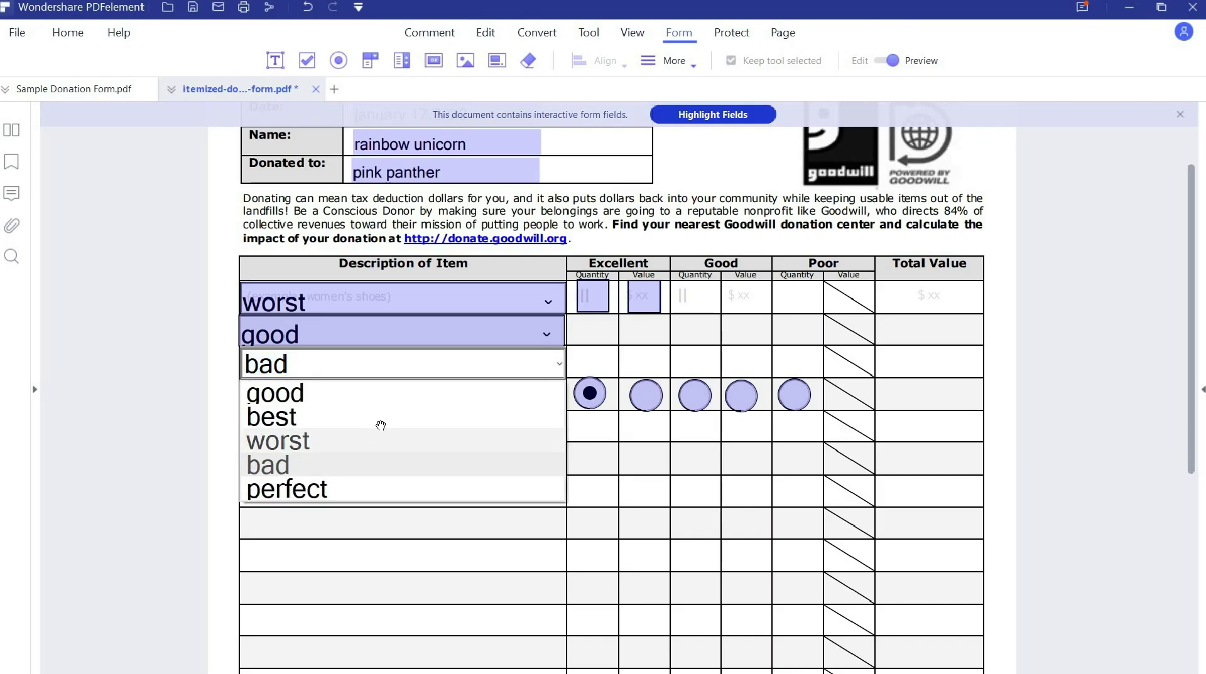
pyautogui.click(379, 421)
# Step: Extract the form field data to itemized-donations-form_Extract data CSV and open it in Excel
pyautogui.click(545, 403)
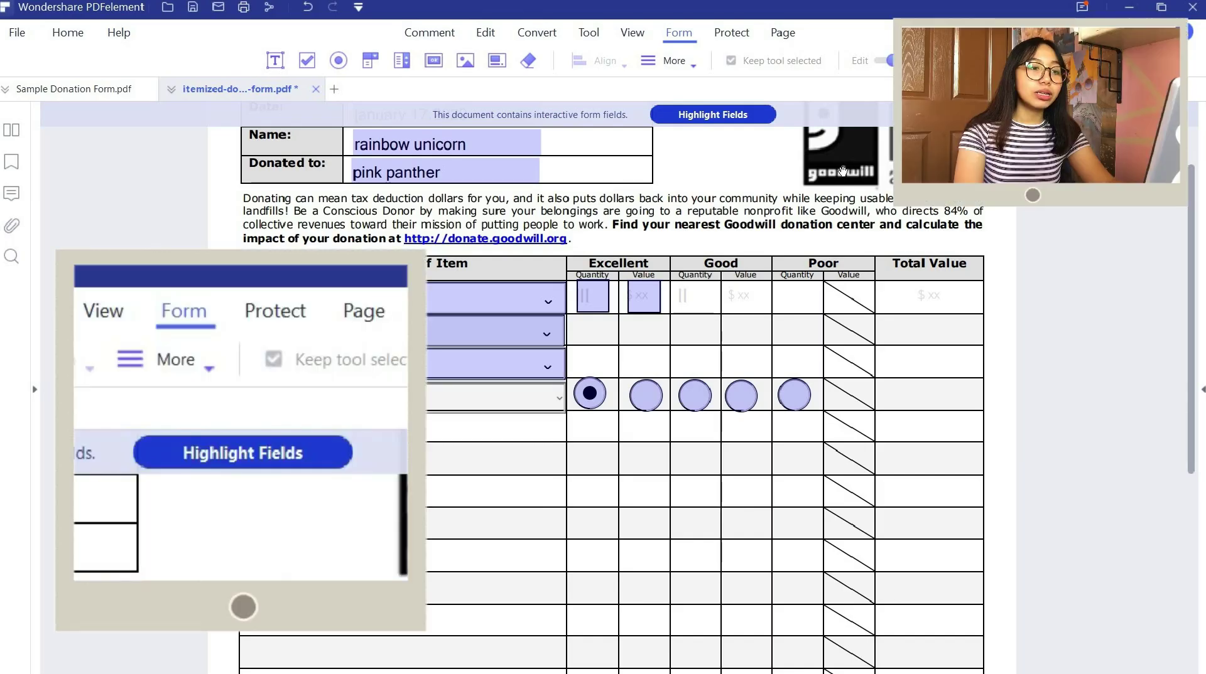
pyautogui.click(813, 151)
pyautogui.click(684, 63)
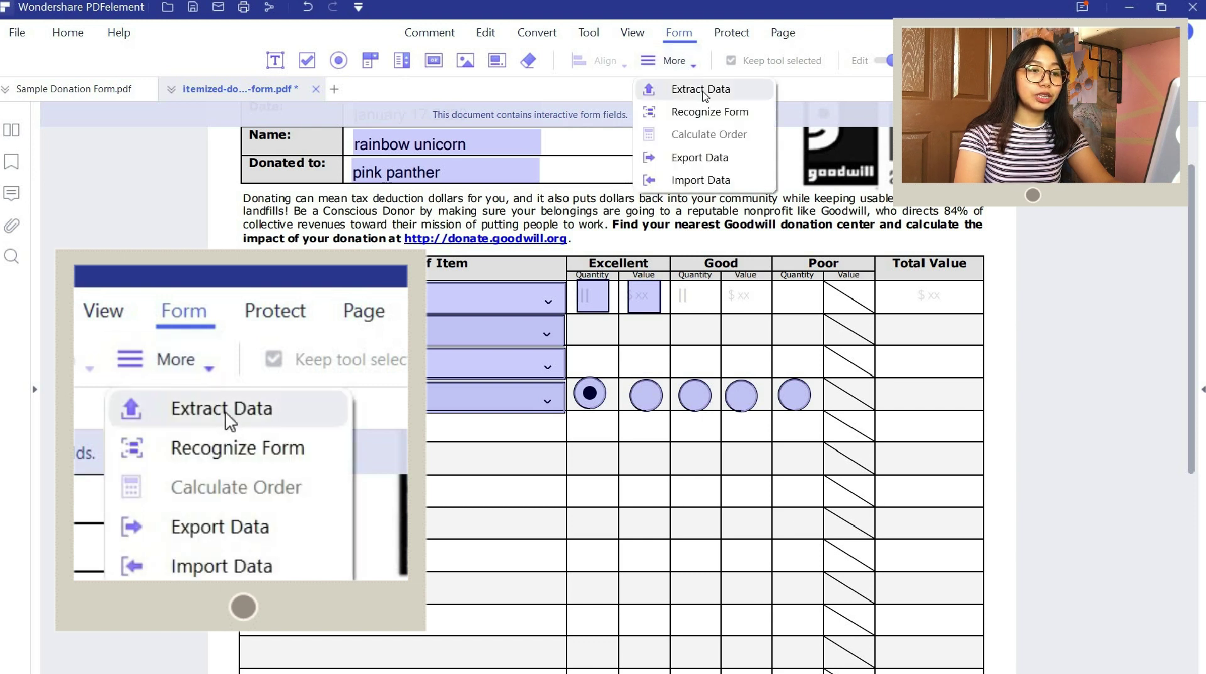
pyautogui.click(697, 89)
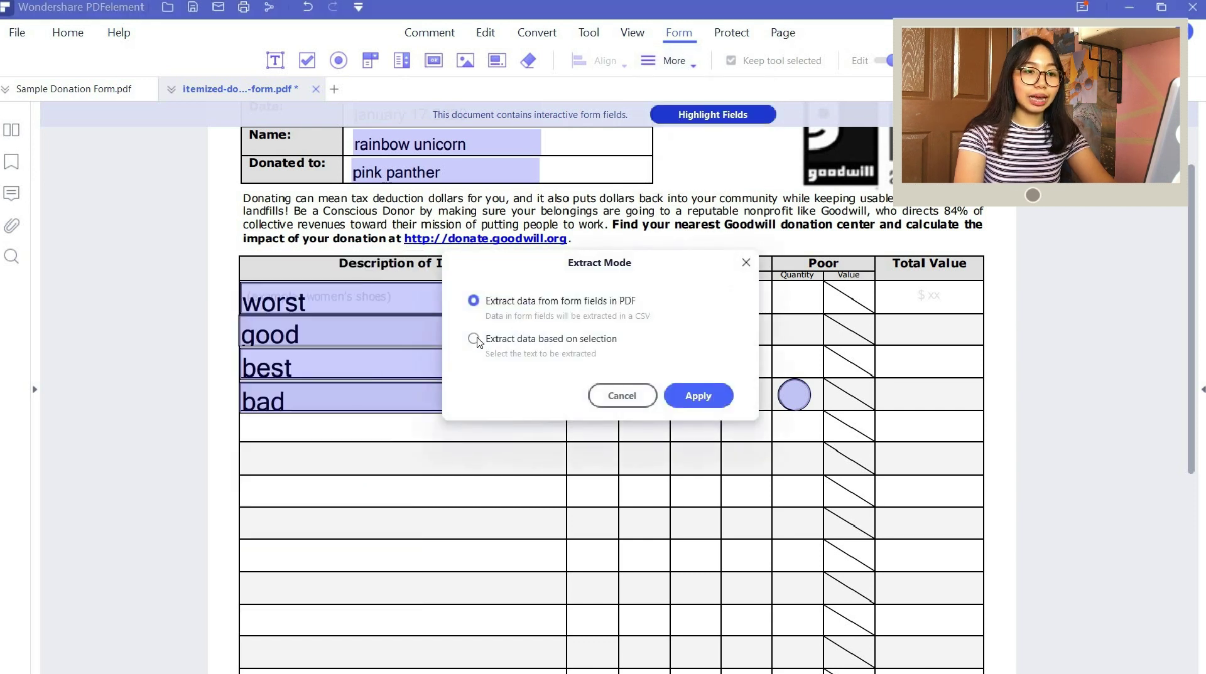
pyautogui.click(699, 396)
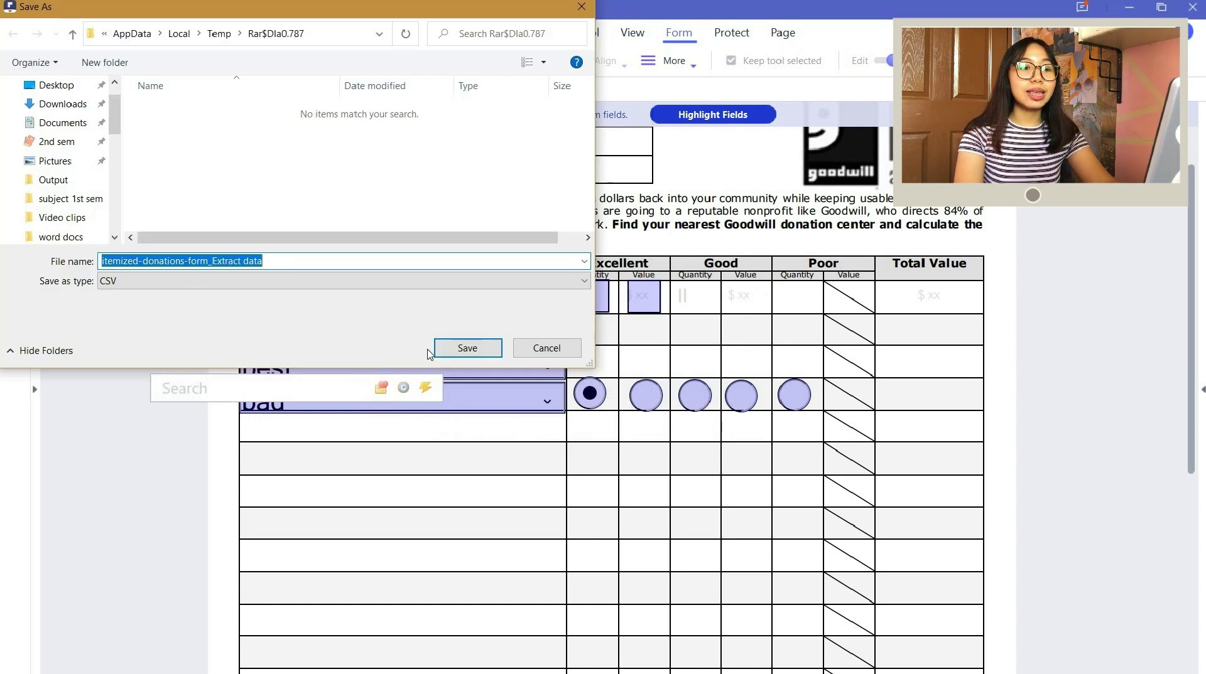
pyautogui.click(456, 349)
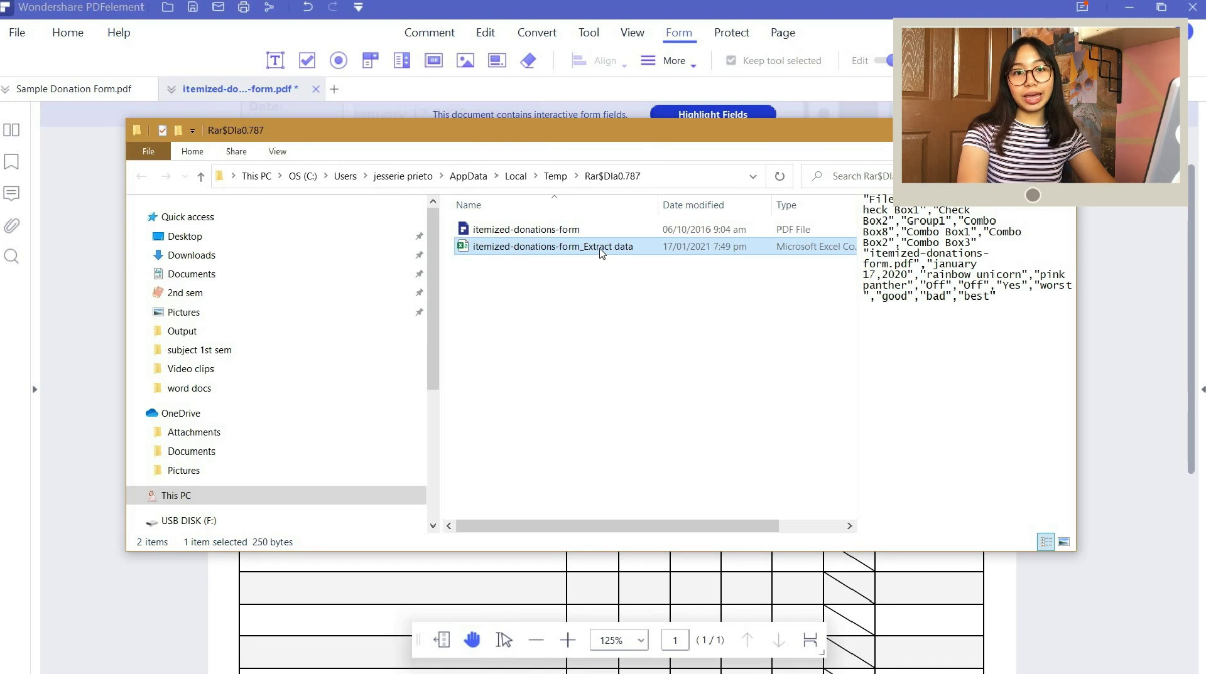
pyautogui.doubleClick(478, 249)
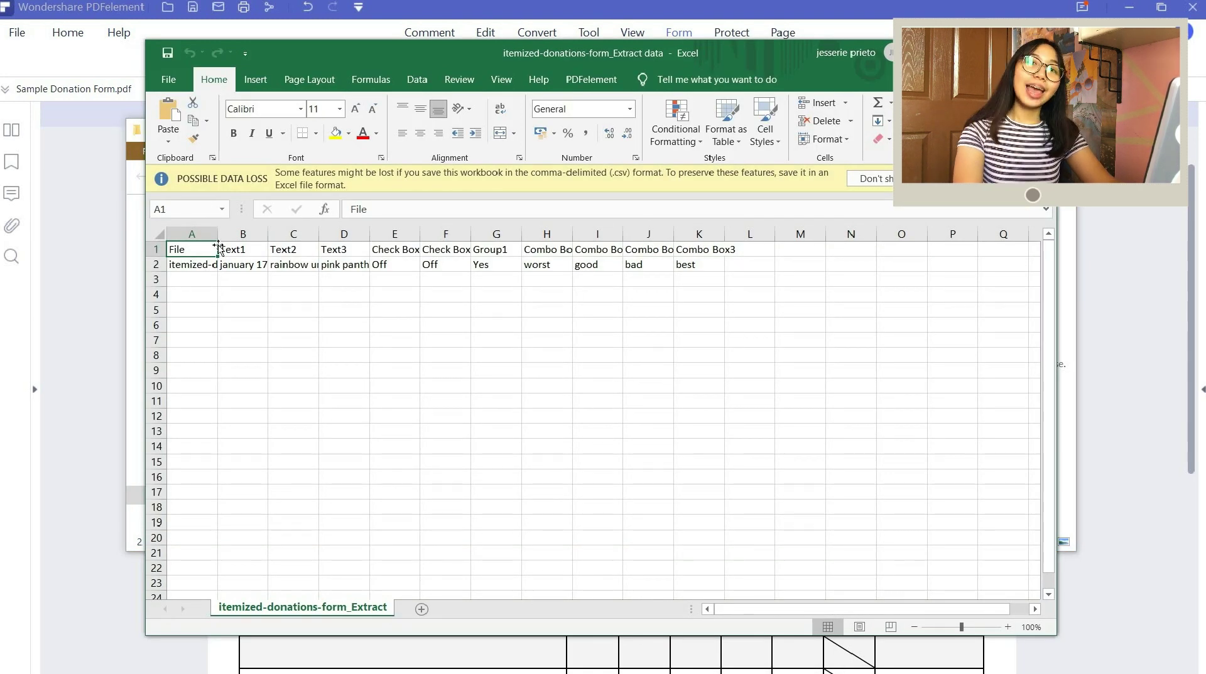
# Step: Widen columns A, B, C and D to show the full file name, date, name and recipient
pyautogui.moveTo(218, 234); pyautogui.dragTo(258, 235)
pyautogui.moveTo(309, 234); pyautogui.dragTo(375, 235)
pyautogui.moveTo(480, 243); pyautogui.dragTo(587, 235)
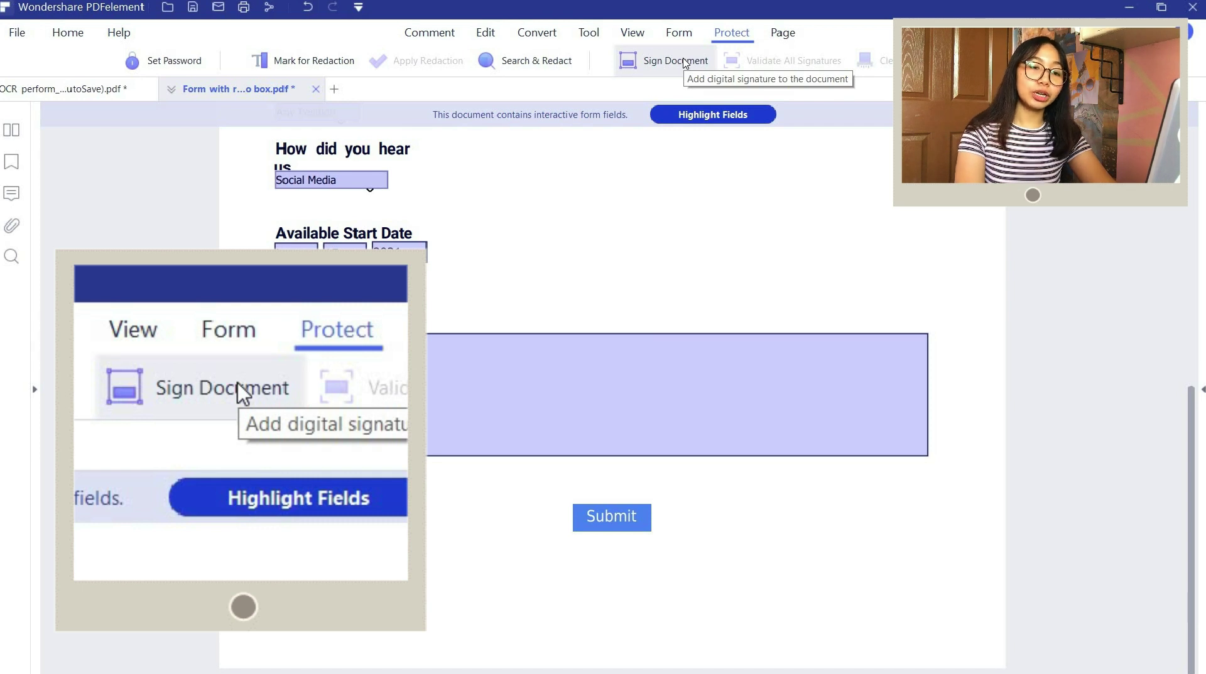
# Step: Place a digital signature box in the form's upper right
pyautogui.scroll(2, 735, 605)
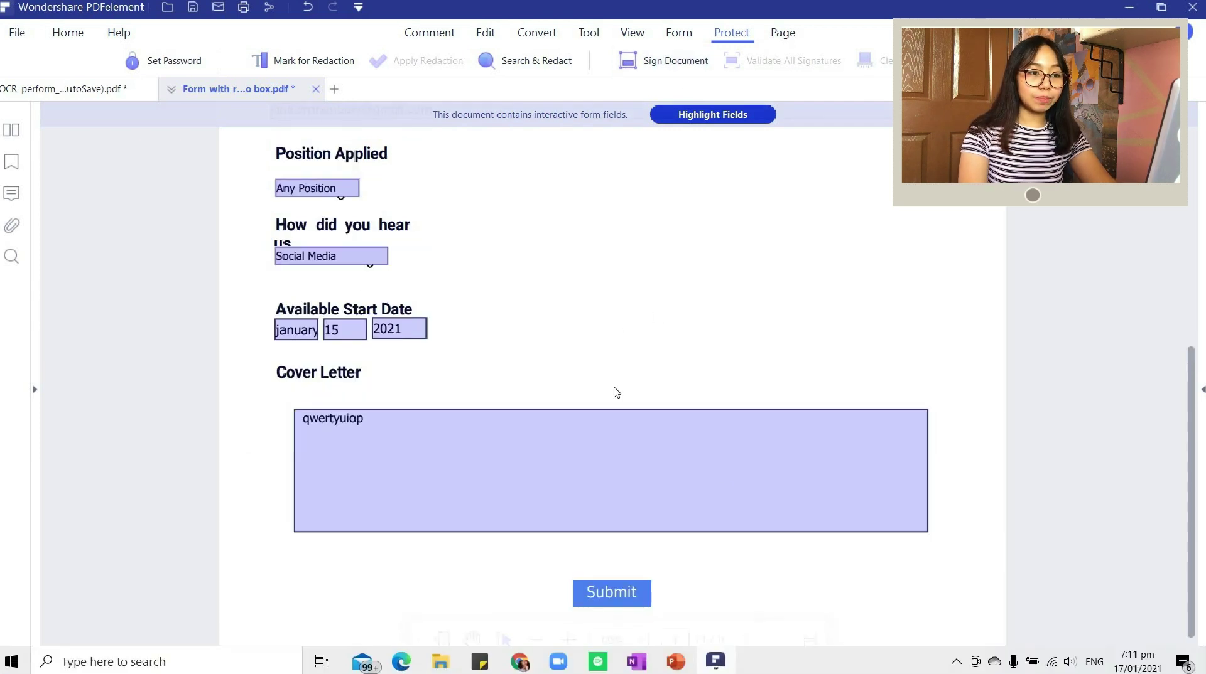
pyautogui.click(663, 60)
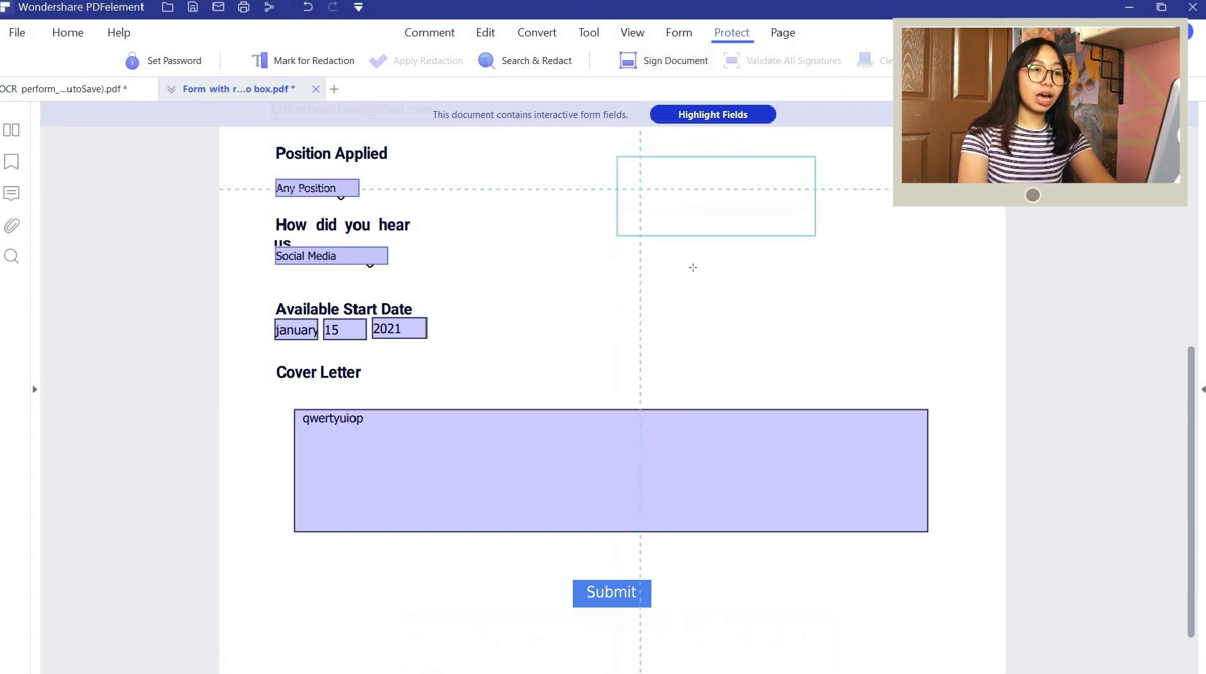
pyautogui.click(706, 291)
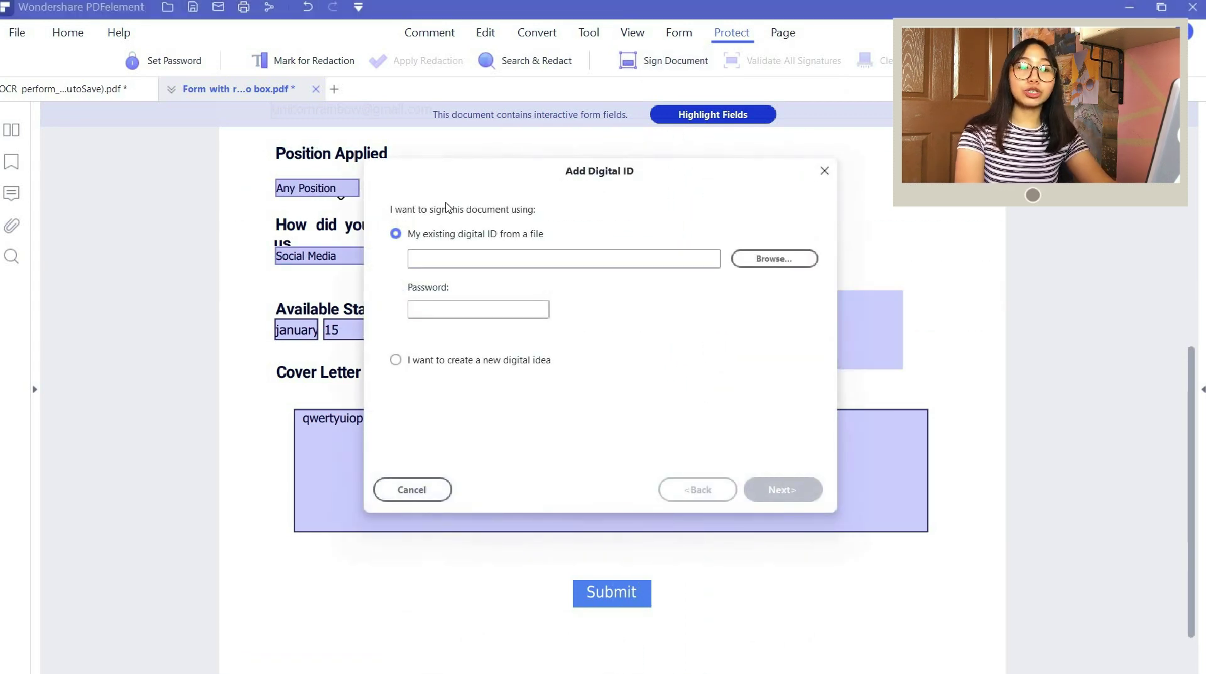
# Step: Create a new PKCS#12 digital ID with country PH - Philippines, sign, and save the signed copy
pyautogui.click(395, 360)
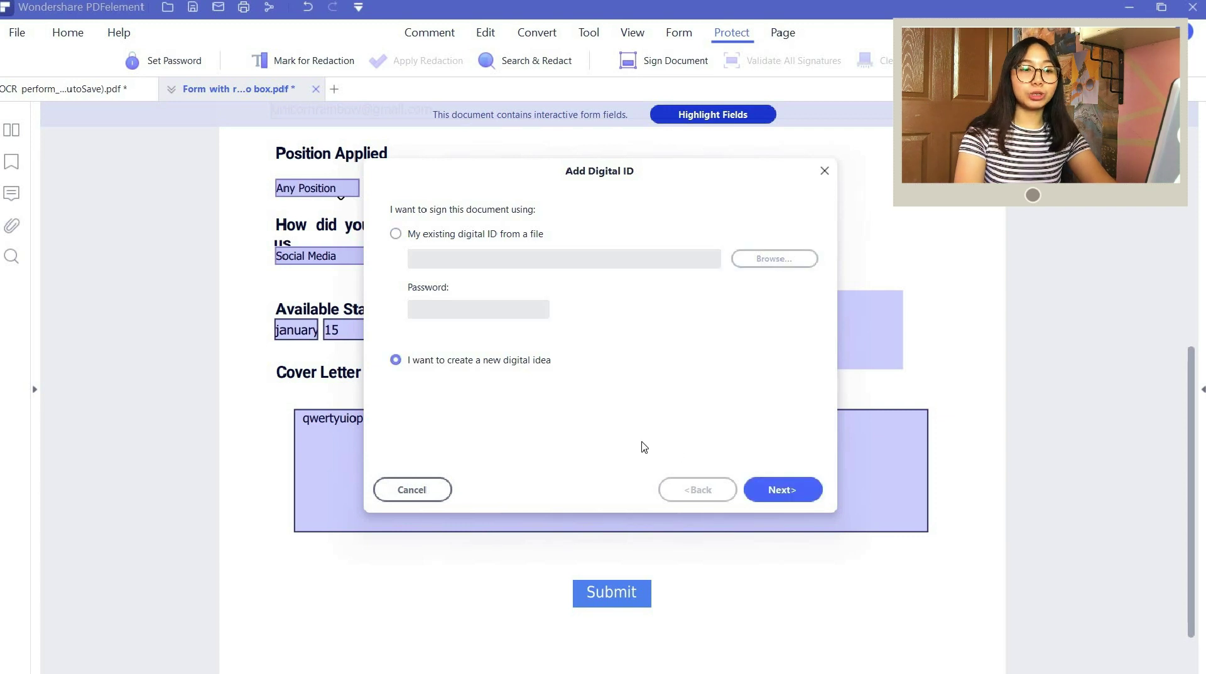
pyautogui.press('Return')
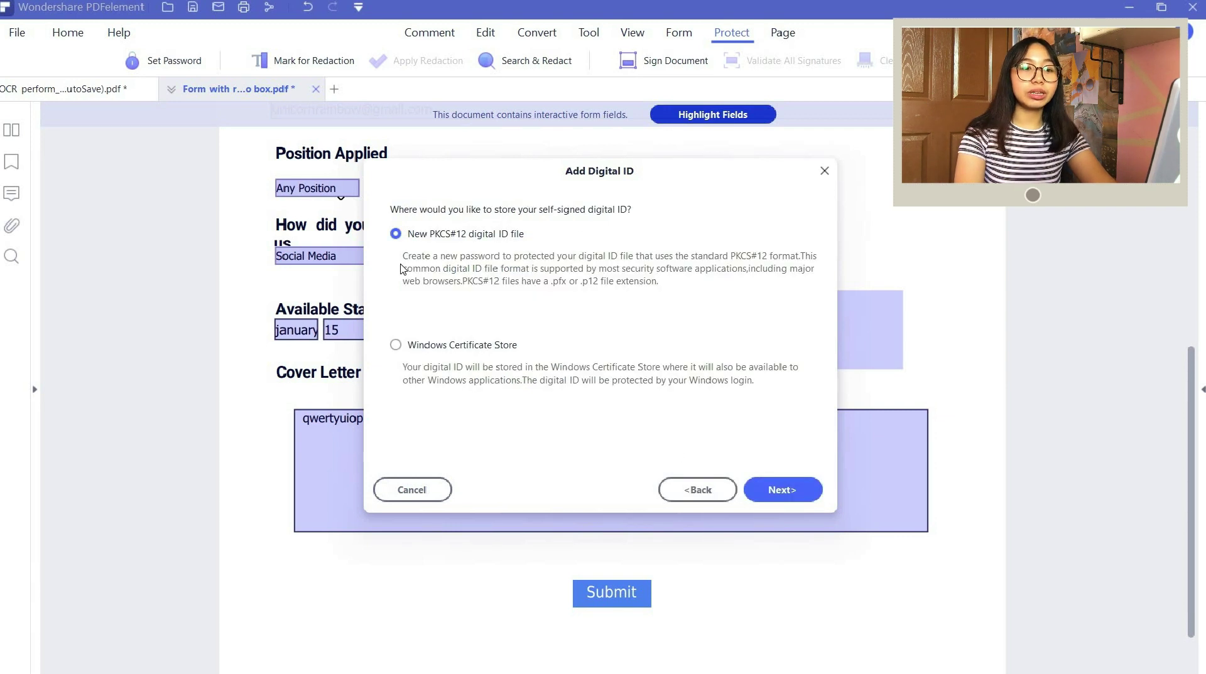
pyautogui.click(781, 490)
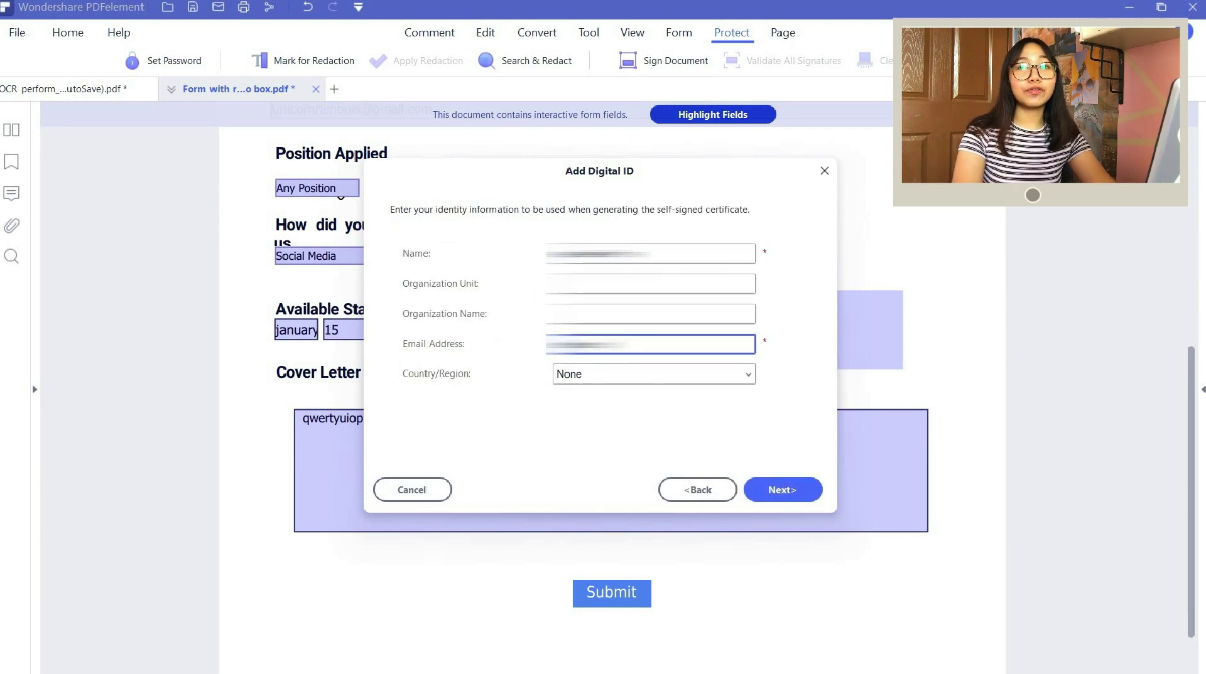
pyautogui.click(642, 374)
pyautogui.scroll(-8, 638, 453)
pyautogui.click(637, 451)
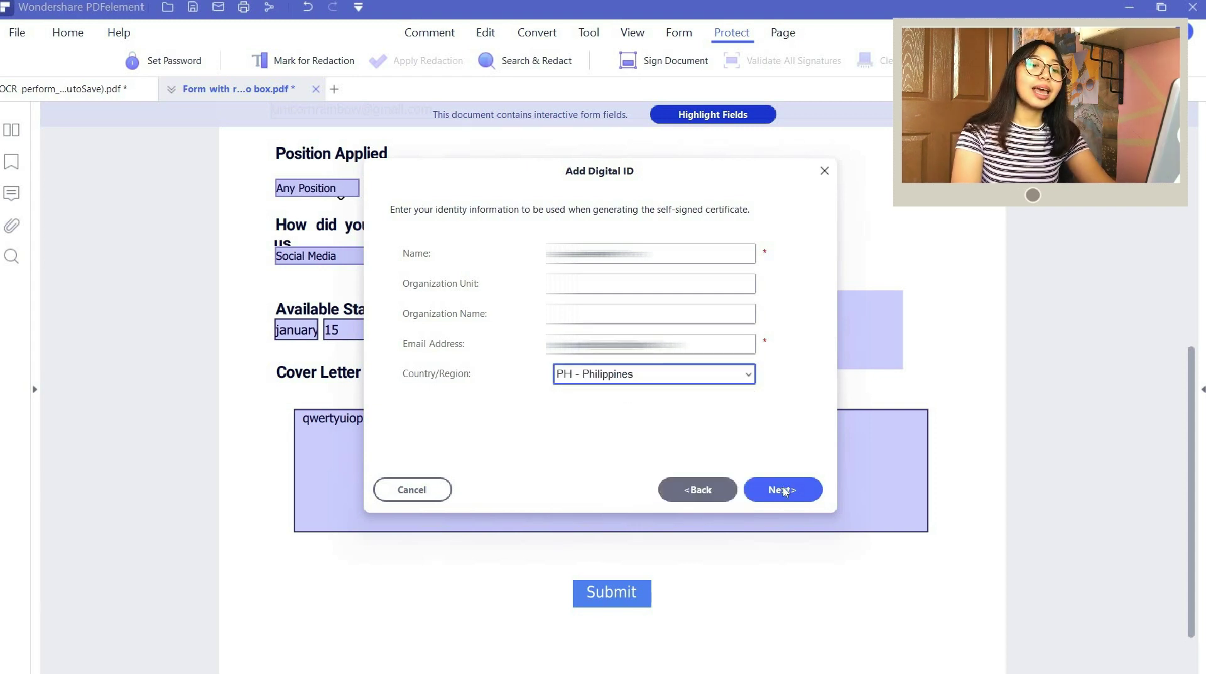
pyautogui.click(782, 490)
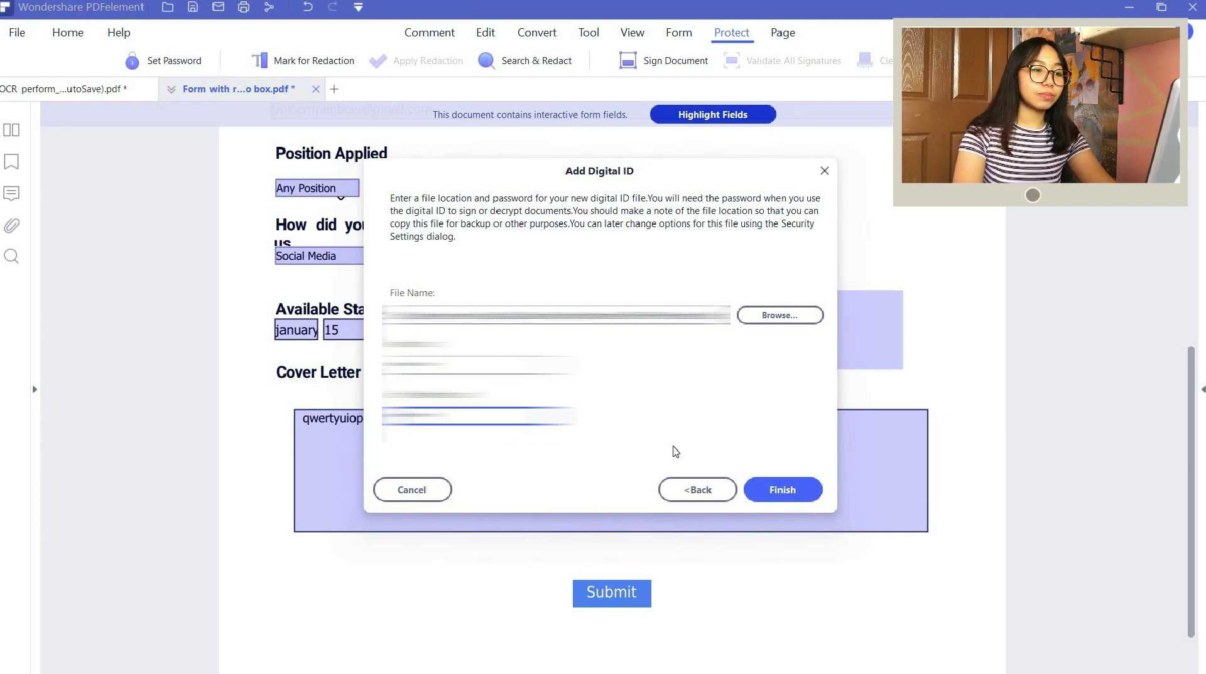
pyautogui.click(782, 490)
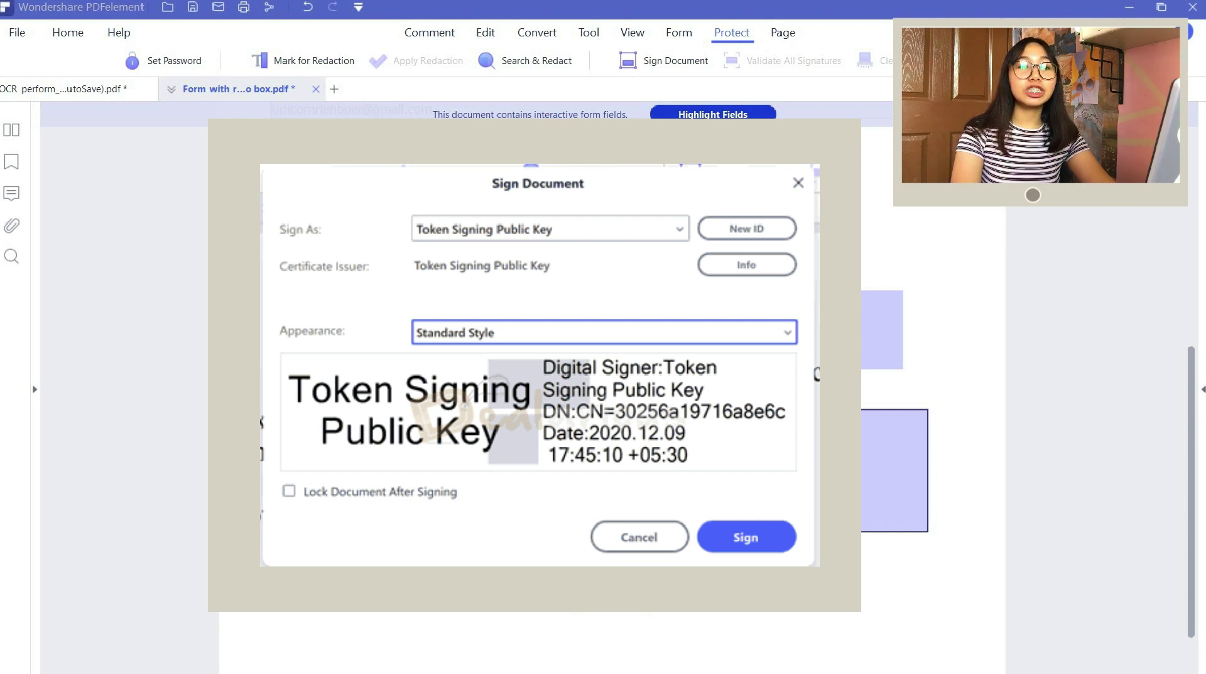
pyautogui.click(776, 478)
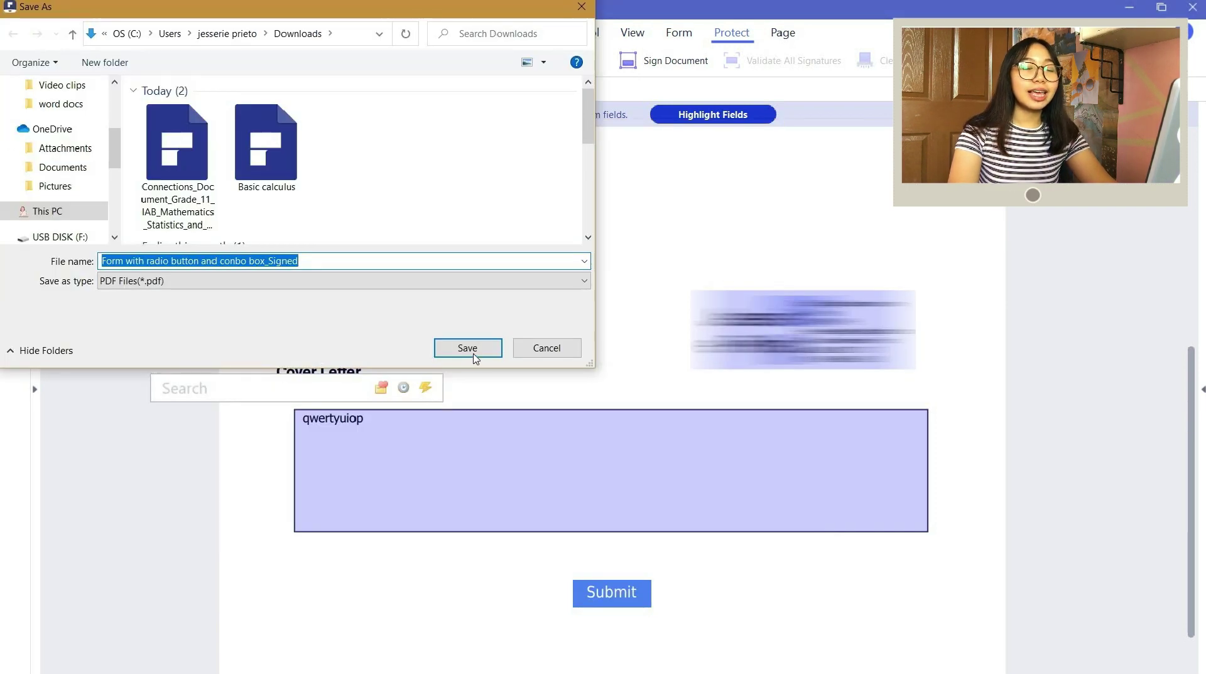
pyautogui.click(468, 349)
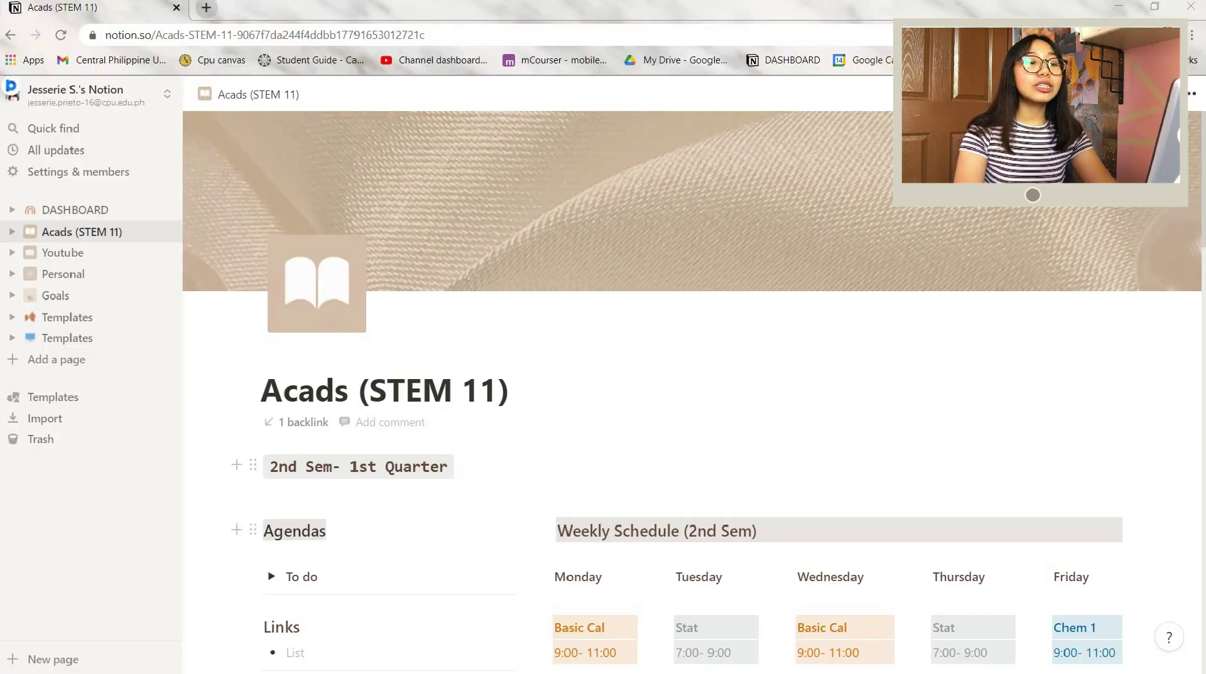
# Step: Scroll the Acads (STEM 11) page down to the Notes gallery
pyautogui.scroll(-12, 839, 505)
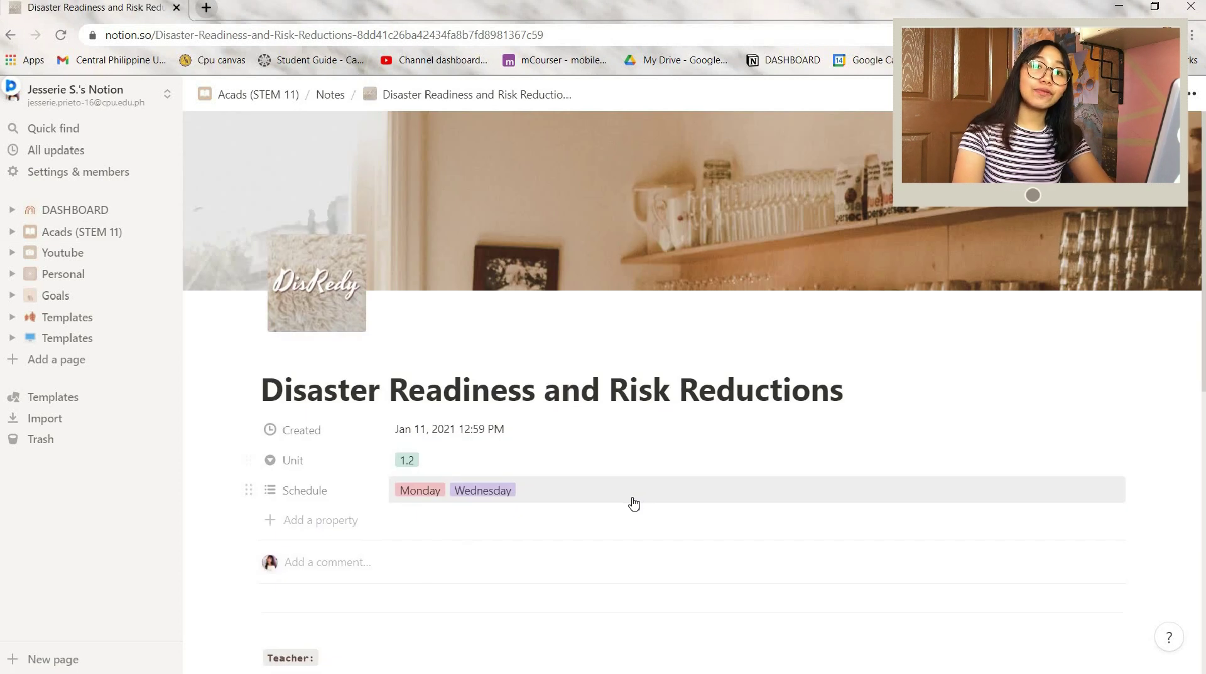
pyautogui.scroll(-1, 481, 482)
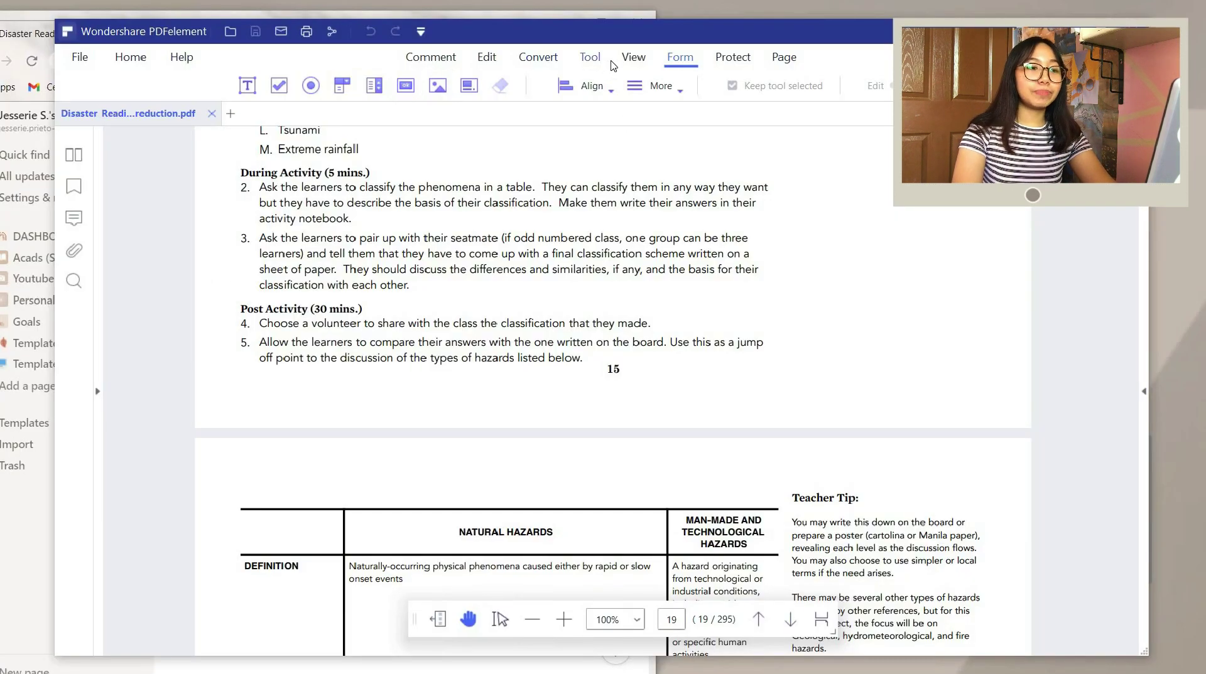
# Step: Run OCR on pages 16–21 of the Disaster Readiness PDF to create the _OCR copy
pyautogui.click(598, 64)
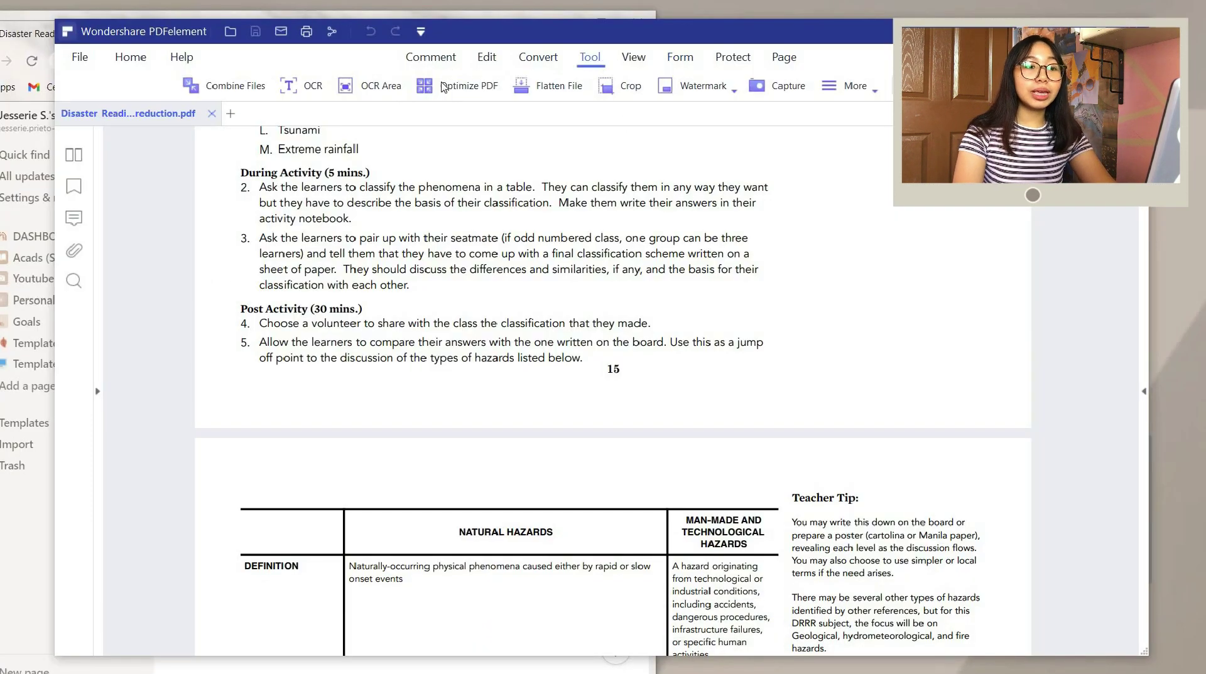
pyautogui.click(299, 91)
pyautogui.click(450, 357)
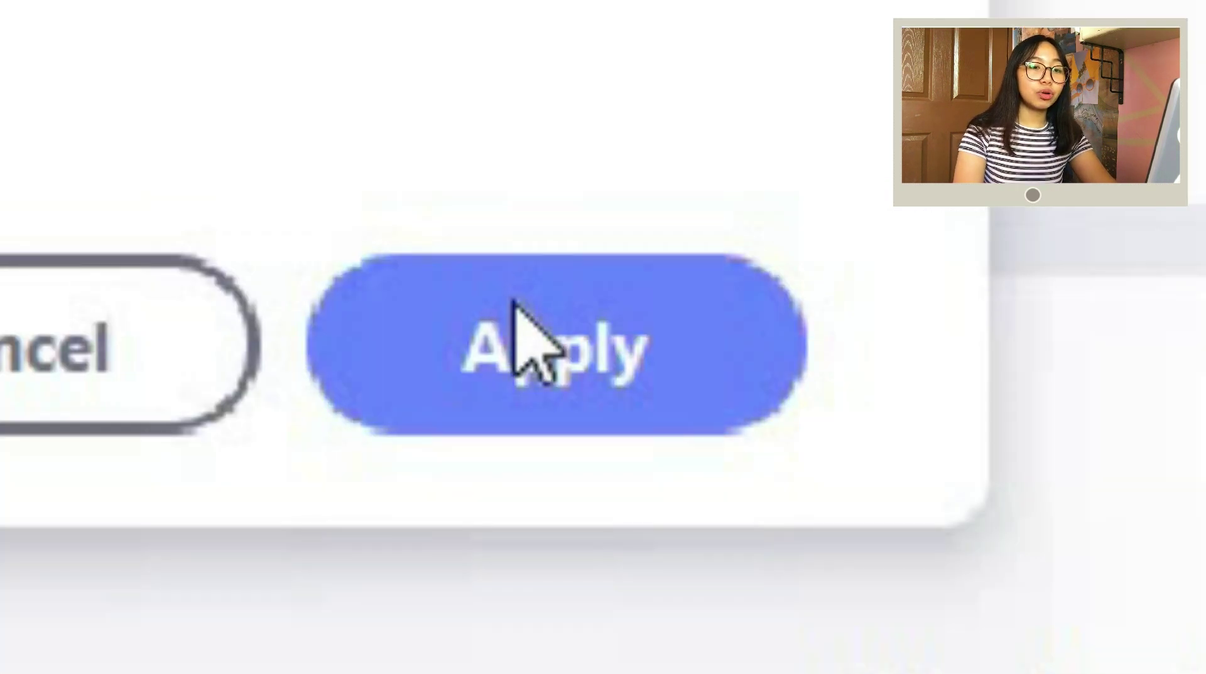
pyautogui.click(744, 490)
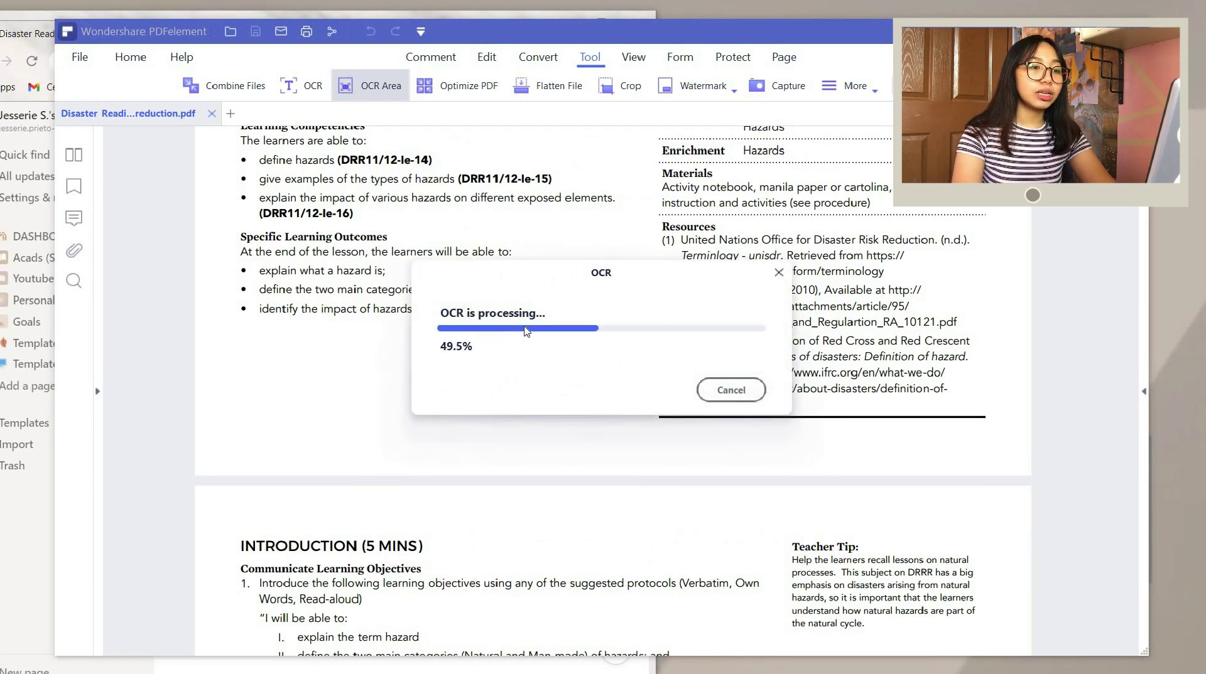
pyautogui.scroll(10, 582, 344)
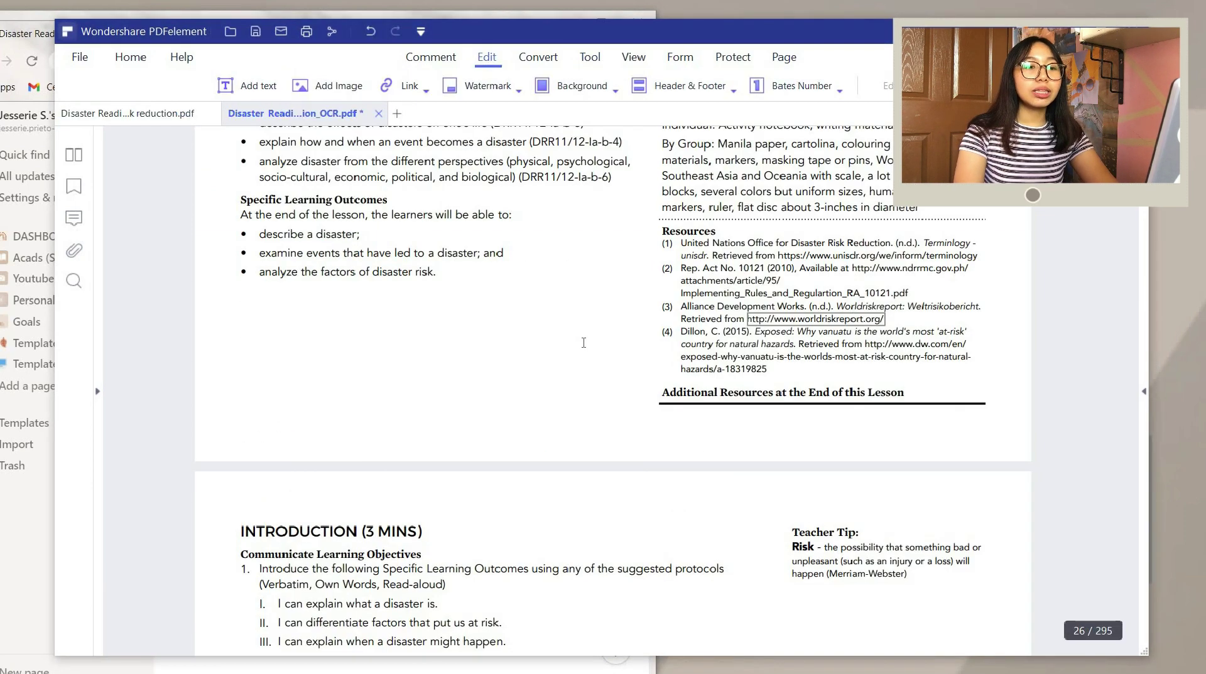
pyautogui.scroll(1, 582, 344)
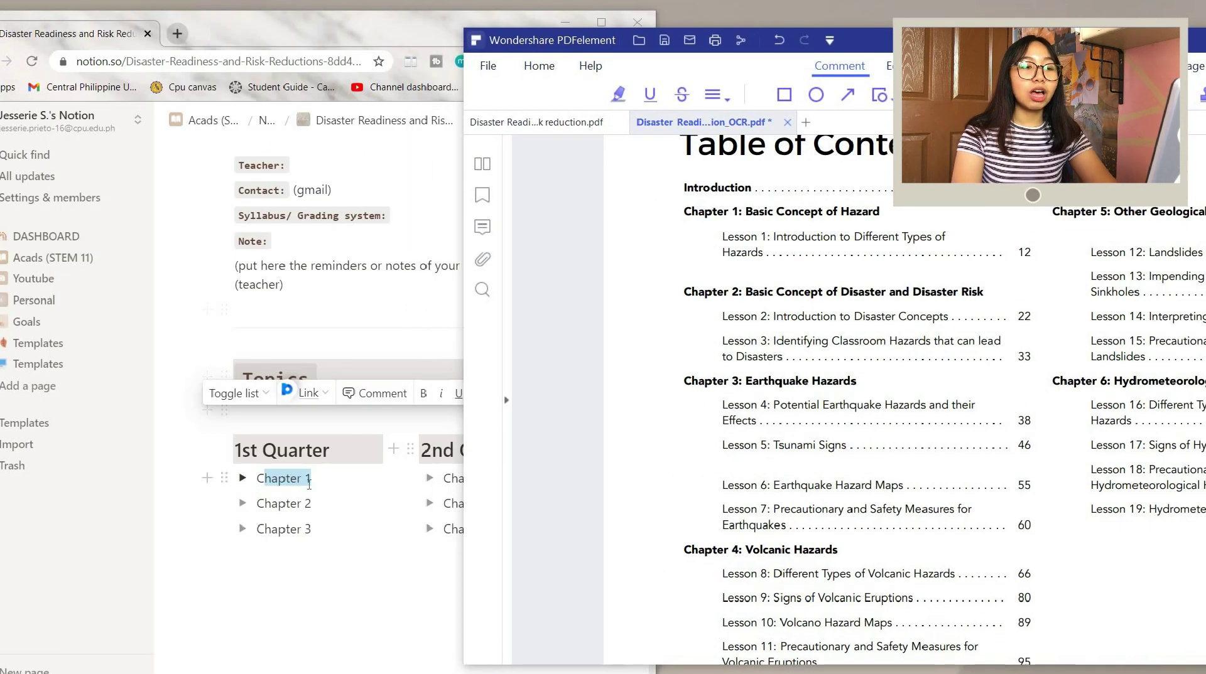
# Step: Paste the lesson title and Disaster definition, making Disaster a heading 3 via /turn h3
pyautogui.click(309, 483)
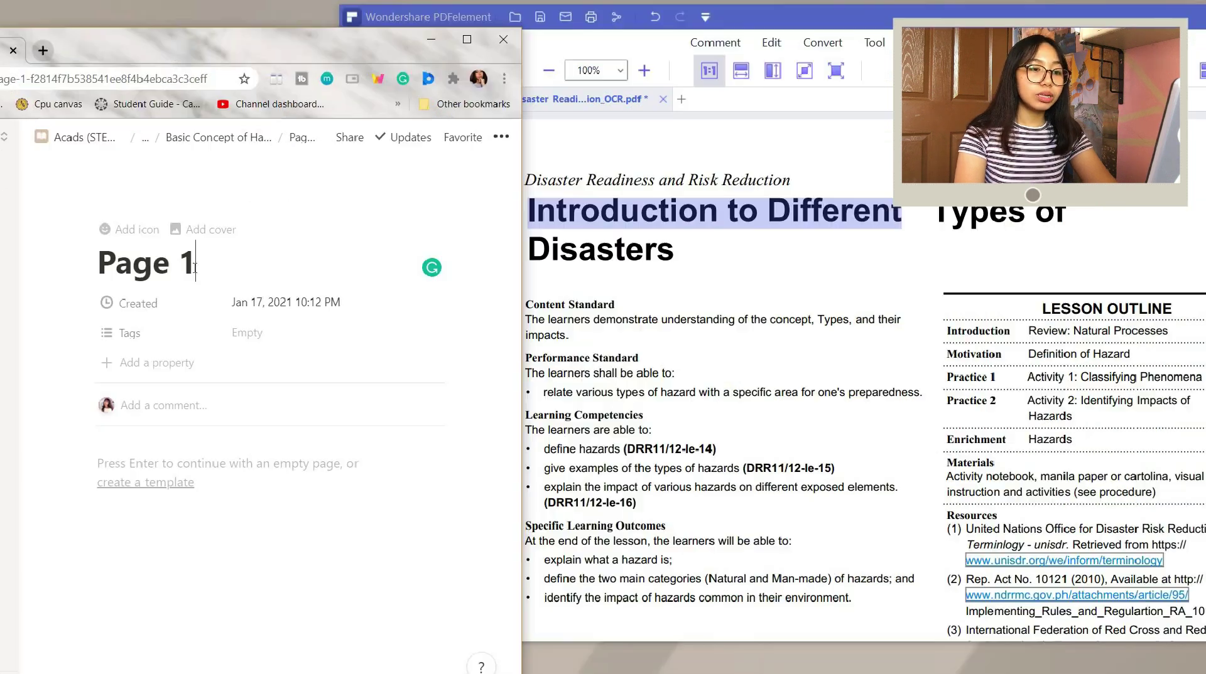
pyautogui.write('Introduction to Different')
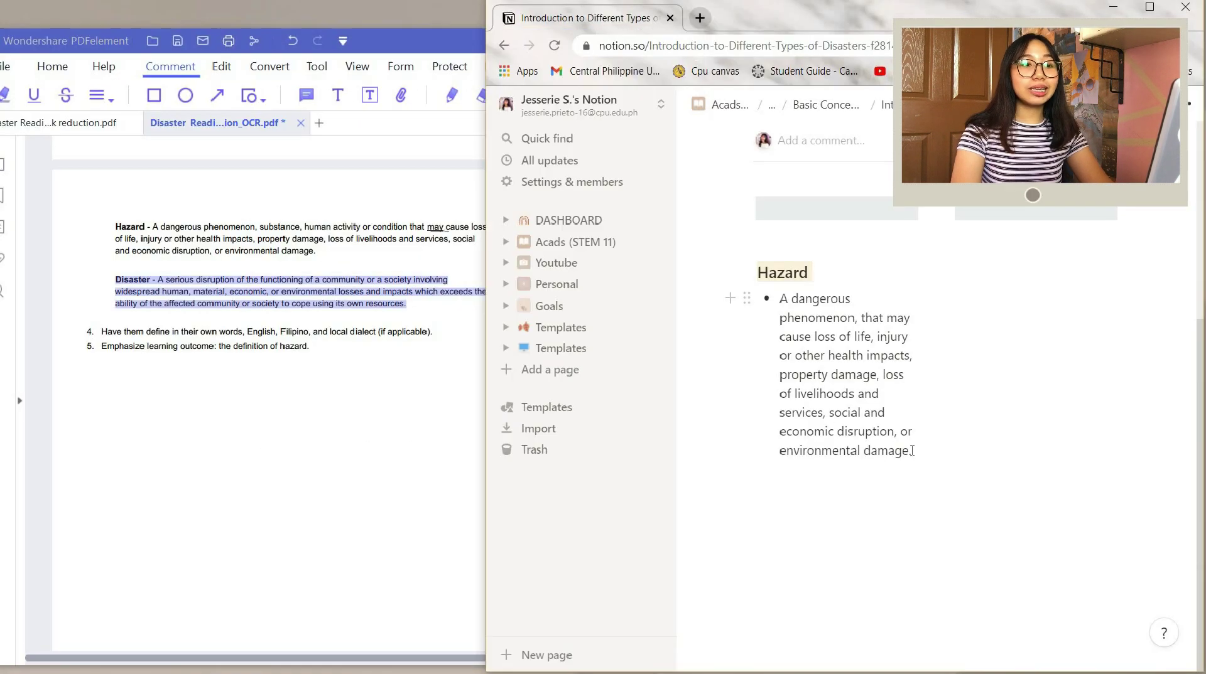
pyautogui.write('Disaster - A serious disruption of the functioning of a community or a society involving widespread human, material, economic, or environmental losses and impacts which exceeds the ability of the affected community or society to cope using its own resources.')
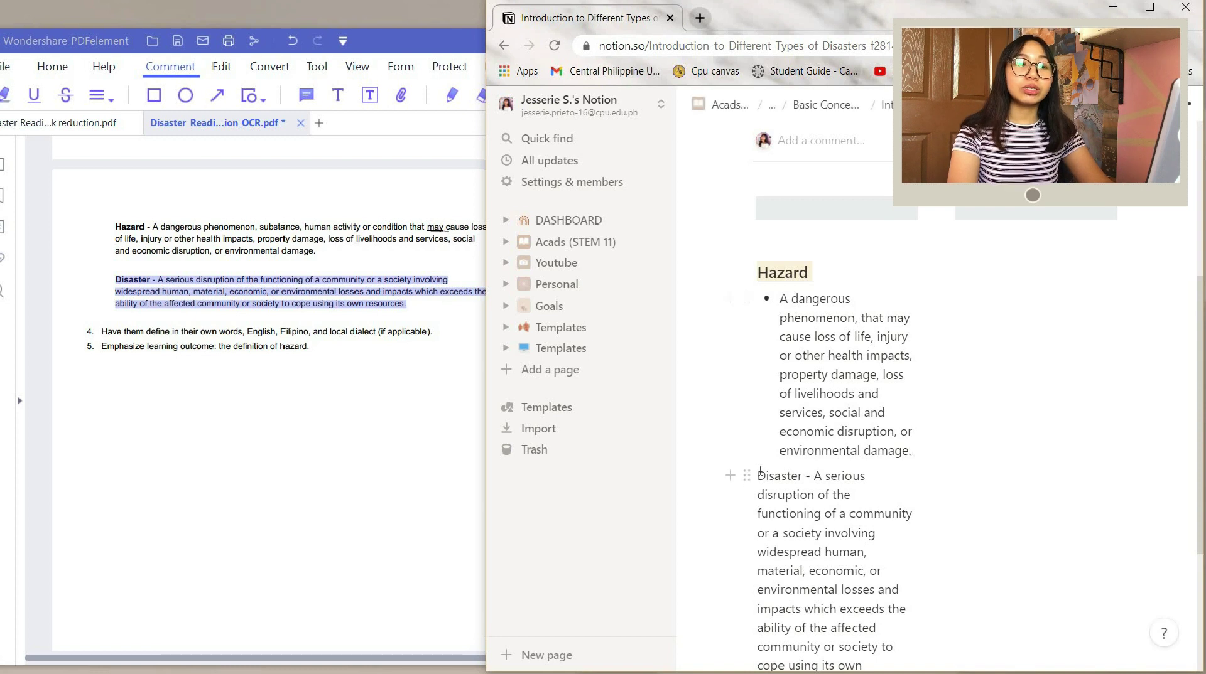
pyautogui.click(758, 475)
pyautogui.write('/turnh3Disaster')
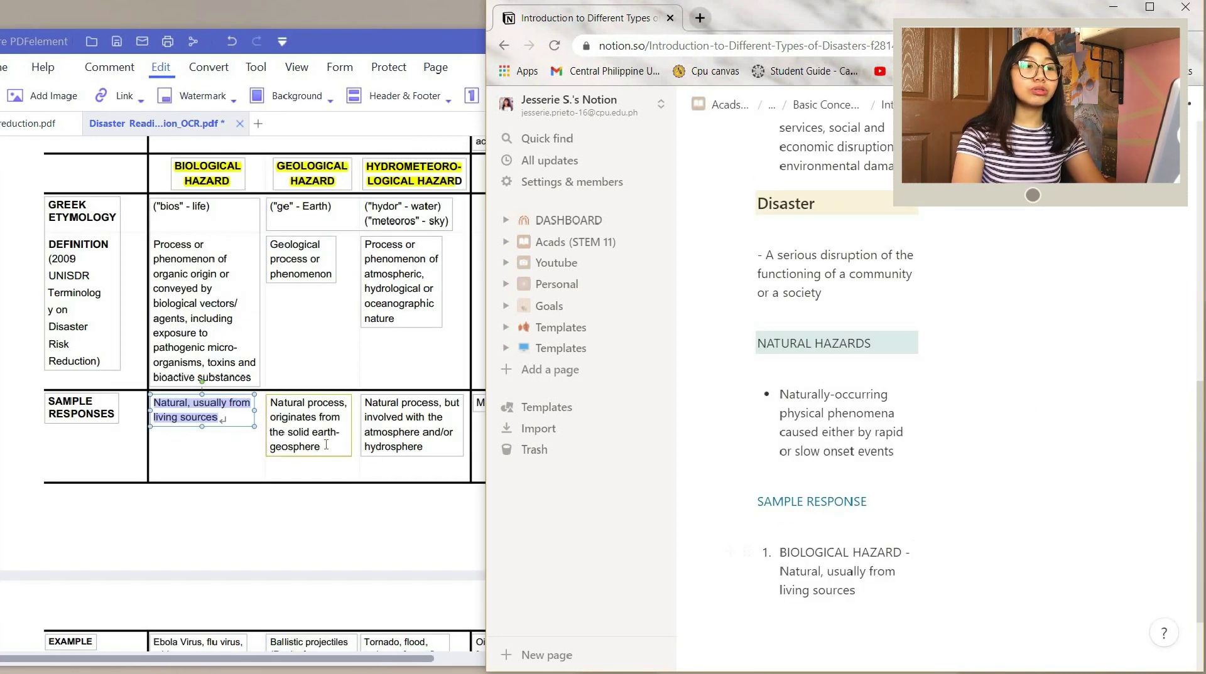
pyautogui.click(336, 177)
# Step: Add GEOLOGICAL HAZARD as list item 2 with its geosphere sample response
pyautogui.click(336, 176)
pyautogui.click(874, 588)
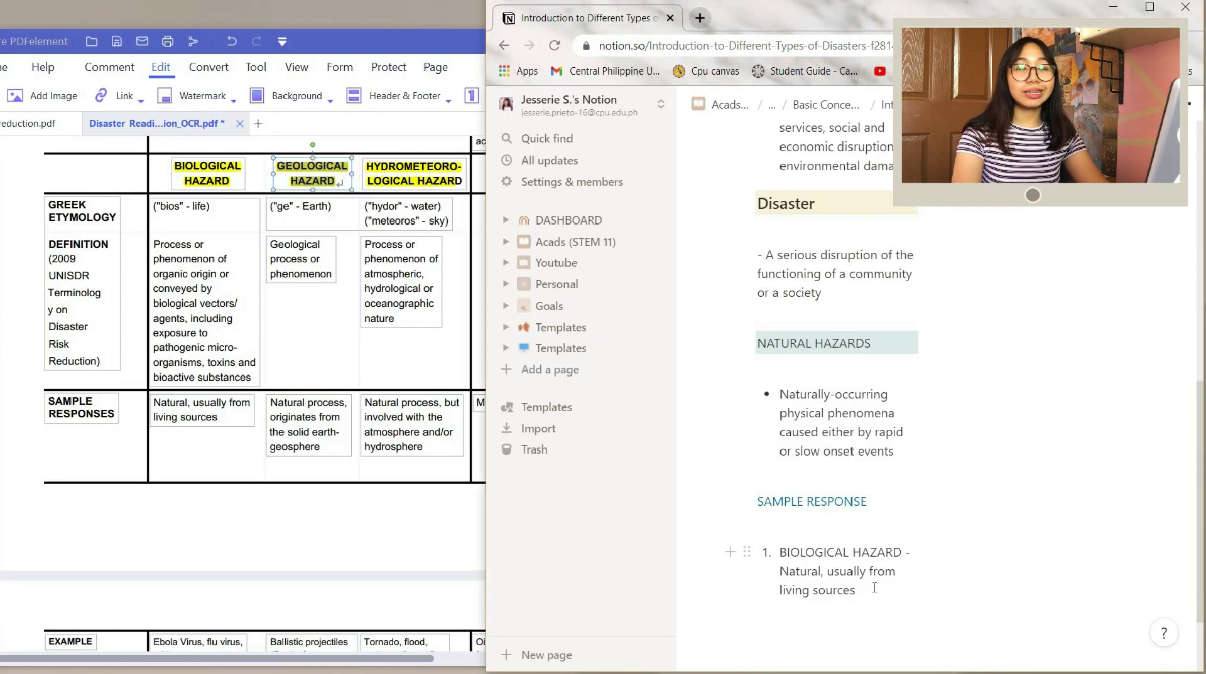
pyautogui.write('GEOLOGICAL HAZARD')
pyautogui.write('-')
pyautogui.click(283, 438)
pyautogui.hotkey('ctrl', 'a')
pyautogui.hotkey('ctrl', 'c')
pyautogui.click(918, 617)
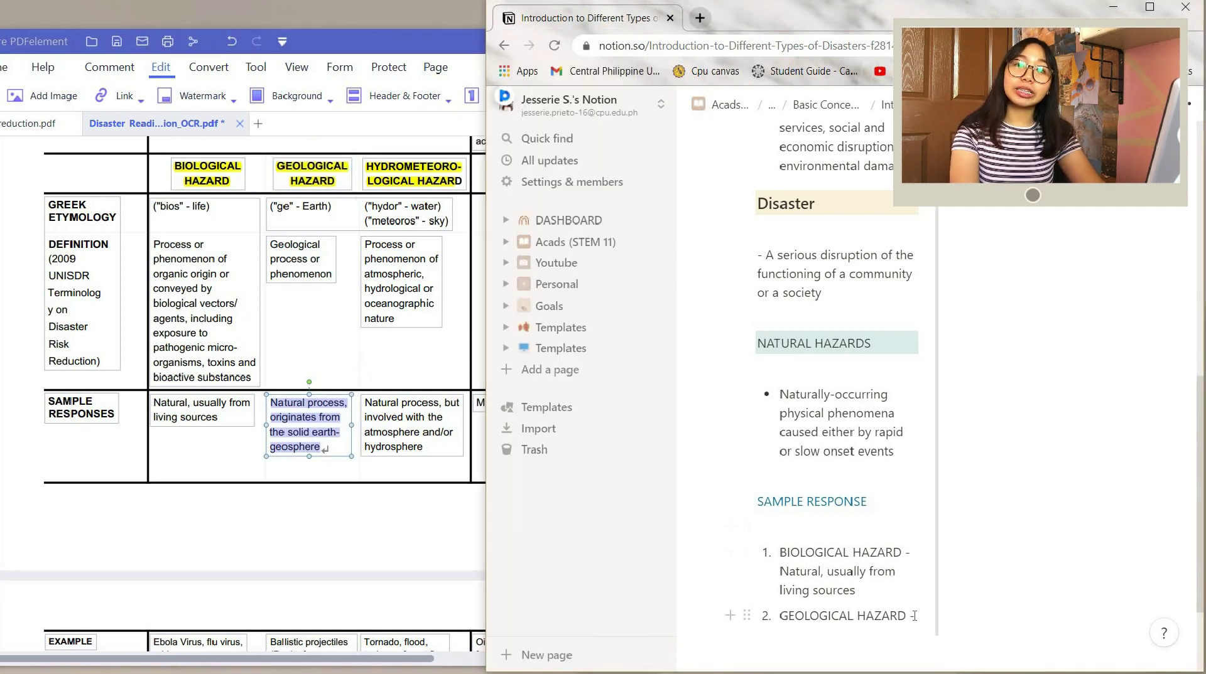
pyautogui.hotkey('ctrl', 'v')
# Step: Add HYDROMETEOROLOGICAL HAZARD as list item 3 with its hydrosphere sample response
pyautogui.click(375, 166)
pyautogui.hotkey('ctrl', 'a')
pyautogui.hotkey('ctrl', 'c')
pyautogui.scroll(-3, 869, 525)
pyautogui.click(877, 481)
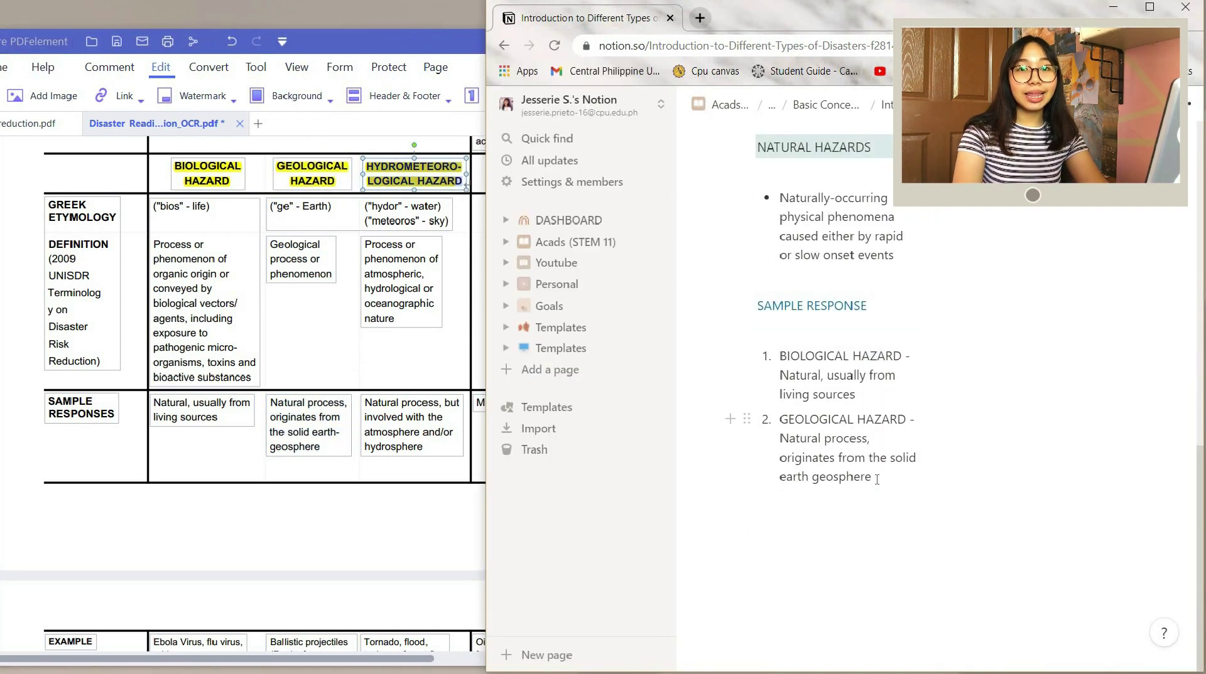
pyautogui.press('Return')
pyautogui.hotkey('ctrl', 'v')
pyautogui.click(427, 451)
pyautogui.moveTo(365, 403); pyautogui.dragTo(424, 447)
pyautogui.hotkey('ctrl', 'c')
pyautogui.click(881, 521)
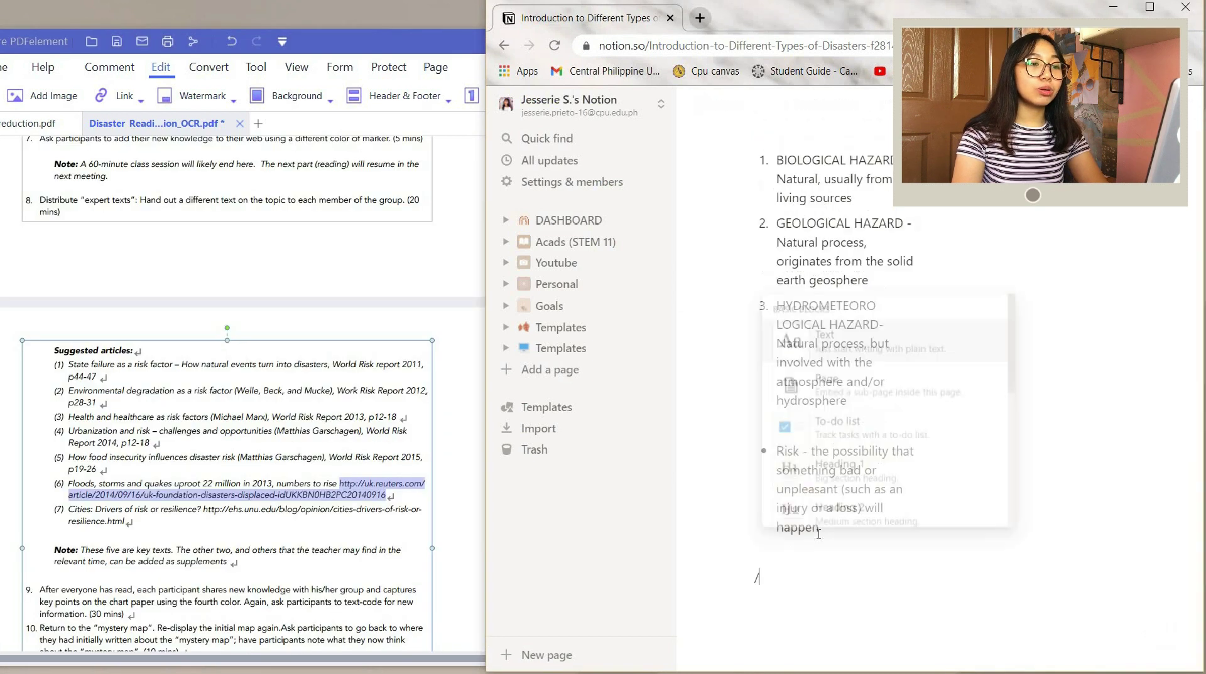
pyautogui.write('nk')
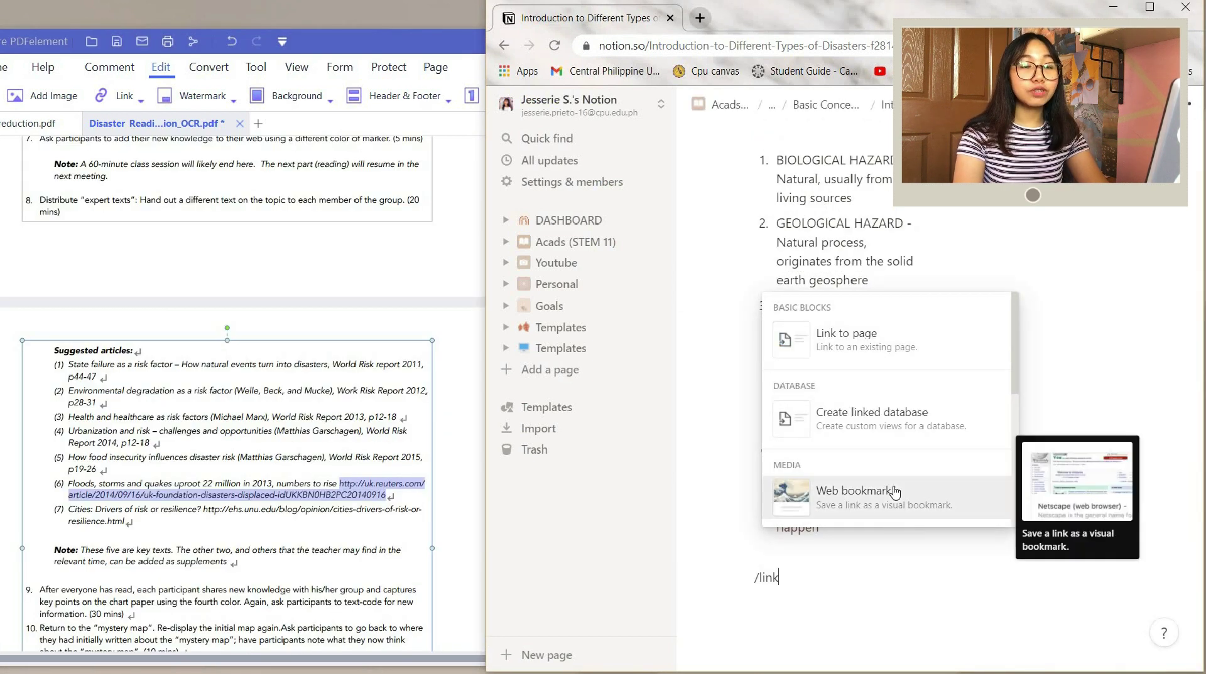